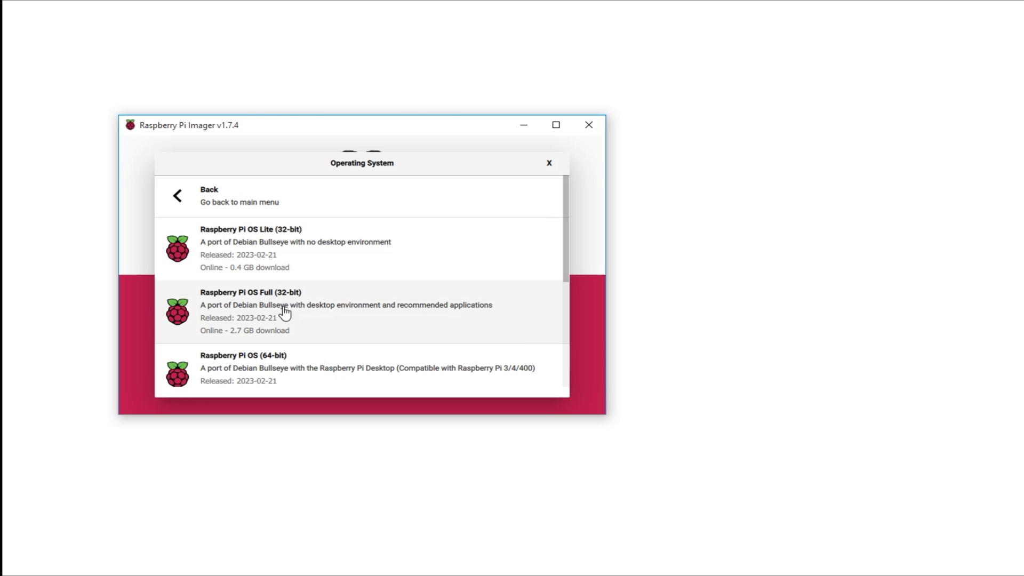
Choose Raspberry Pi OS Lite (32-bit) as the OS and the USB mass storage device as target.
click(292, 261)
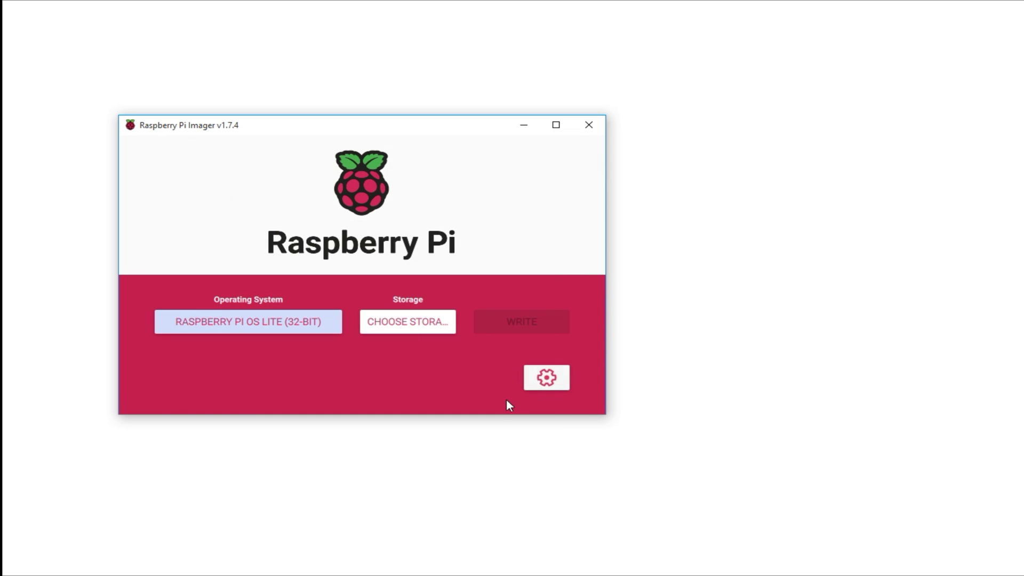
click(427, 325)
click(315, 200)
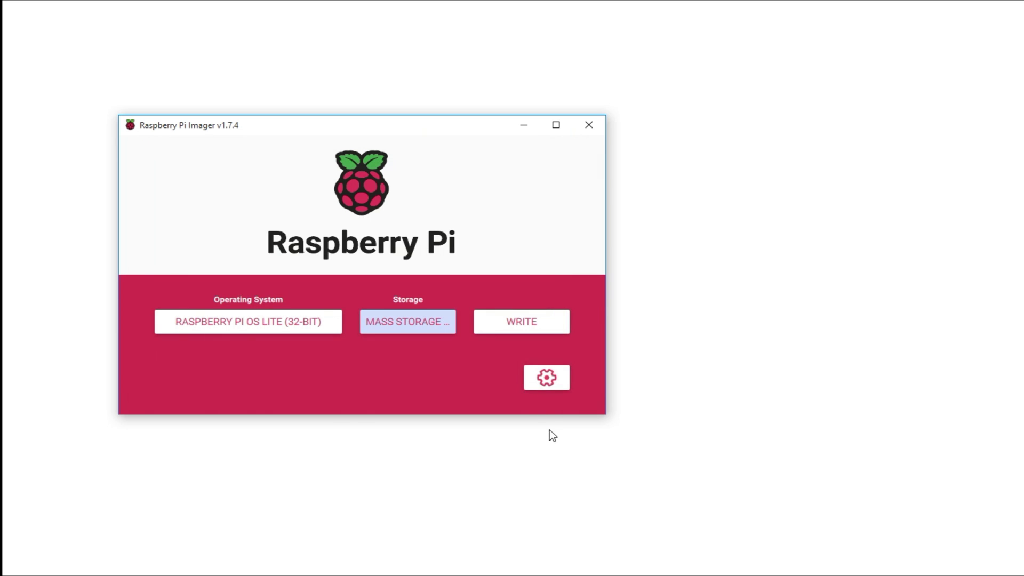
Back out of the erase warning and bring up the advanced image customization options.
click(513, 320)
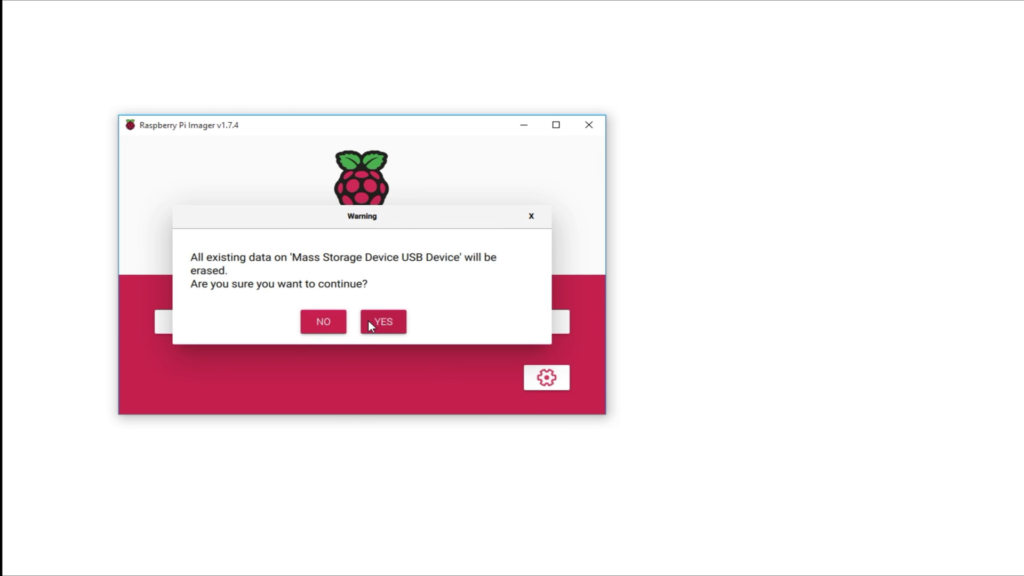
click(310, 330)
click(546, 378)
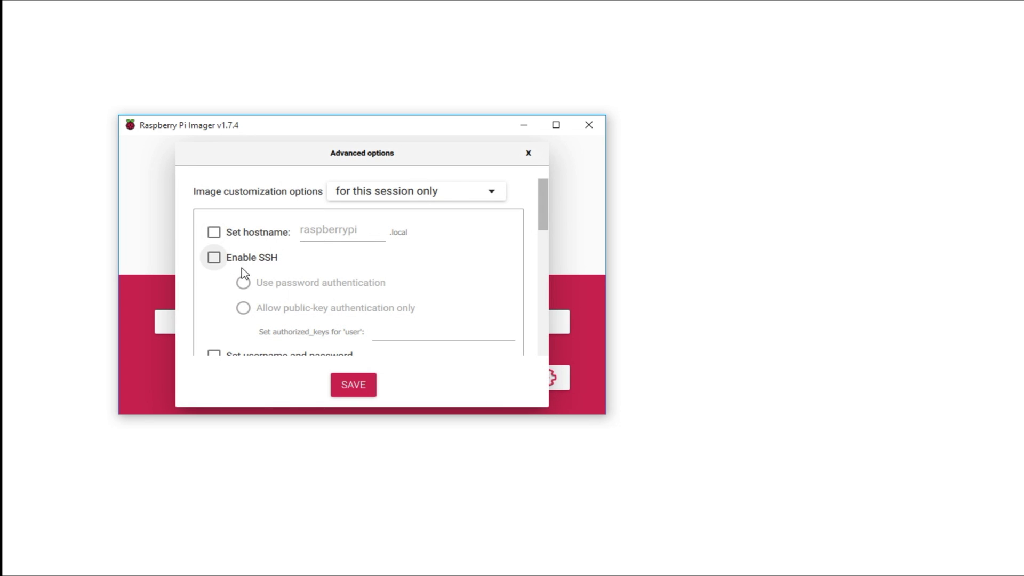
Enable SSH and enter a custom username and password for the image.
click(215, 258)
scroll(326, 346, down, 2)
scroll(341, 288, down, 2)
scroll(322, 295, up, 2)
click(299, 302)
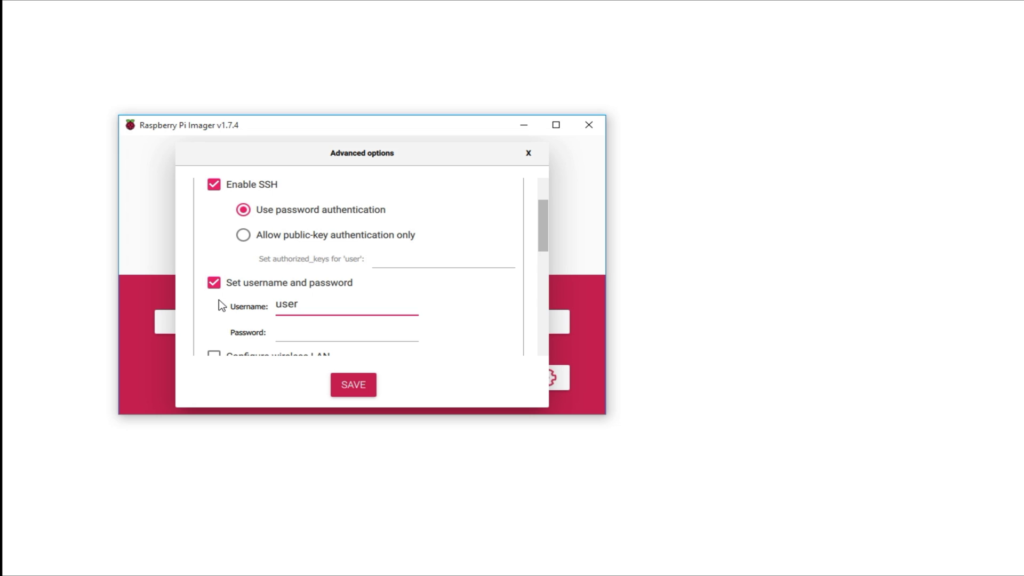
key(ctrl+a)
key(Tab)
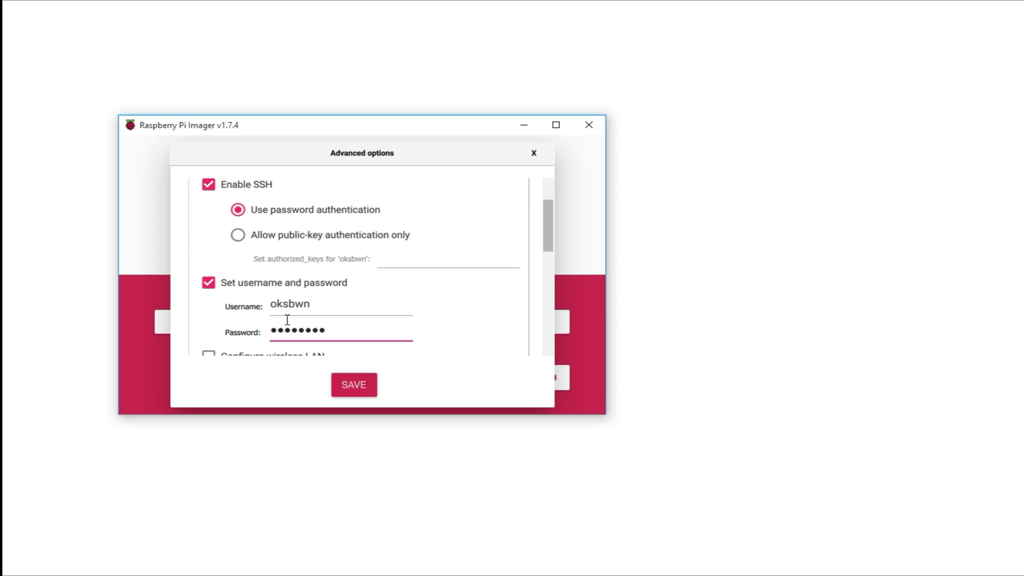
Save the customization and write the image to the USB drive, confirming the erase.
scroll(291, 322, down, 5)
scroll(297, 317, up, 6)
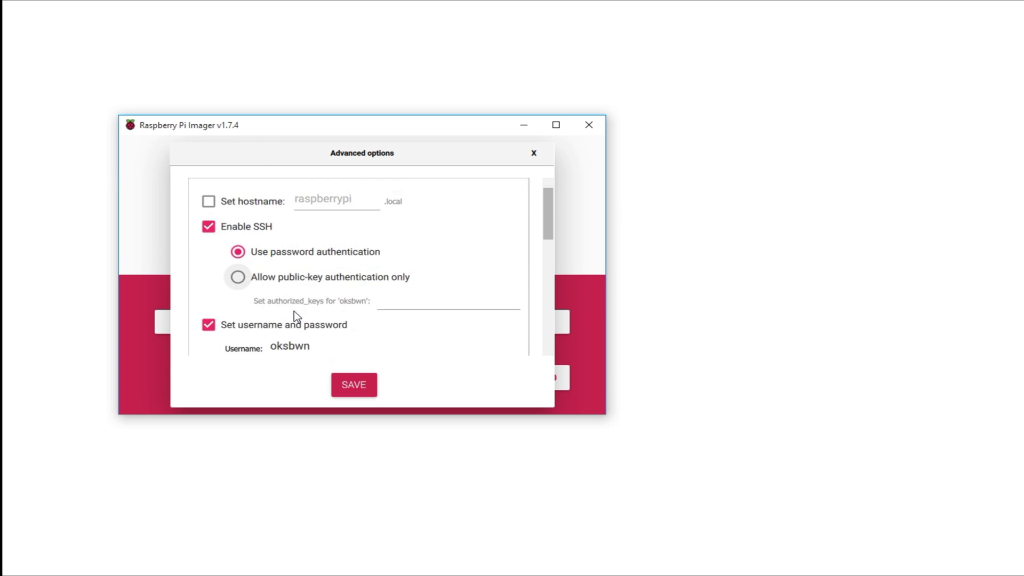
scroll(297, 317, down, 4)
scroll(312, 274, up, 3)
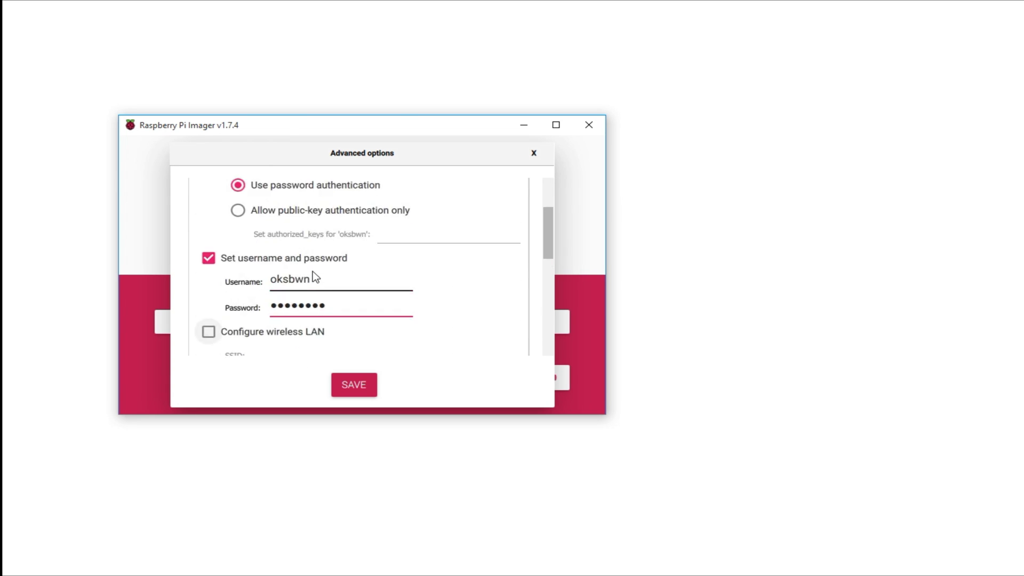
scroll(312, 274, up, 4)
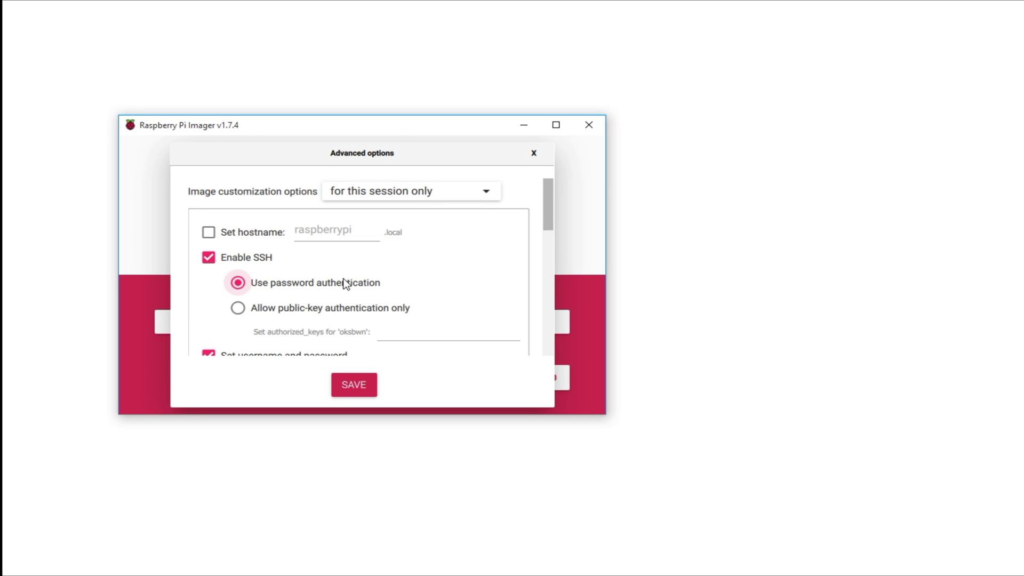
scroll(345, 284, down, 6)
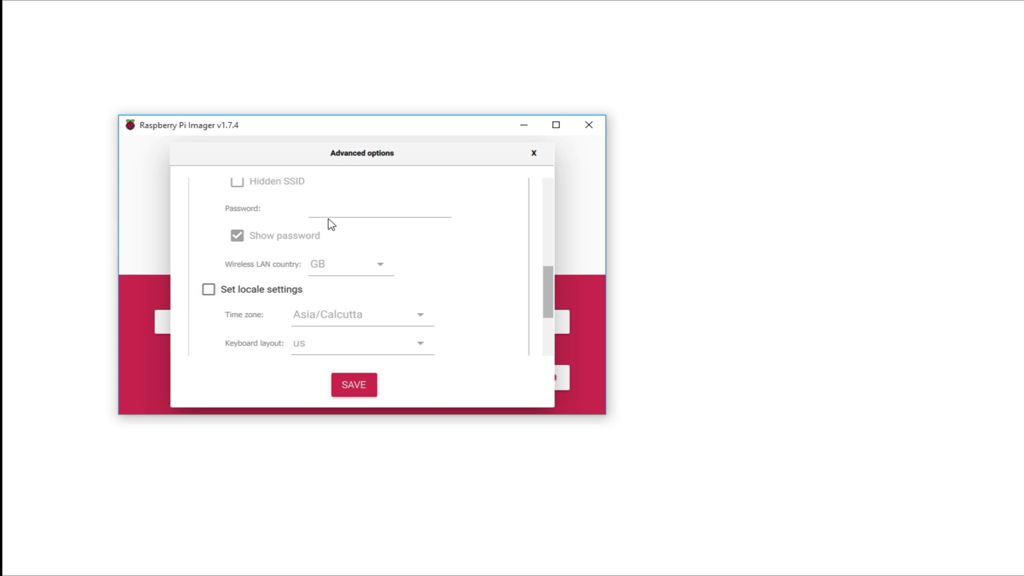
scroll(346, 266, down, 3)
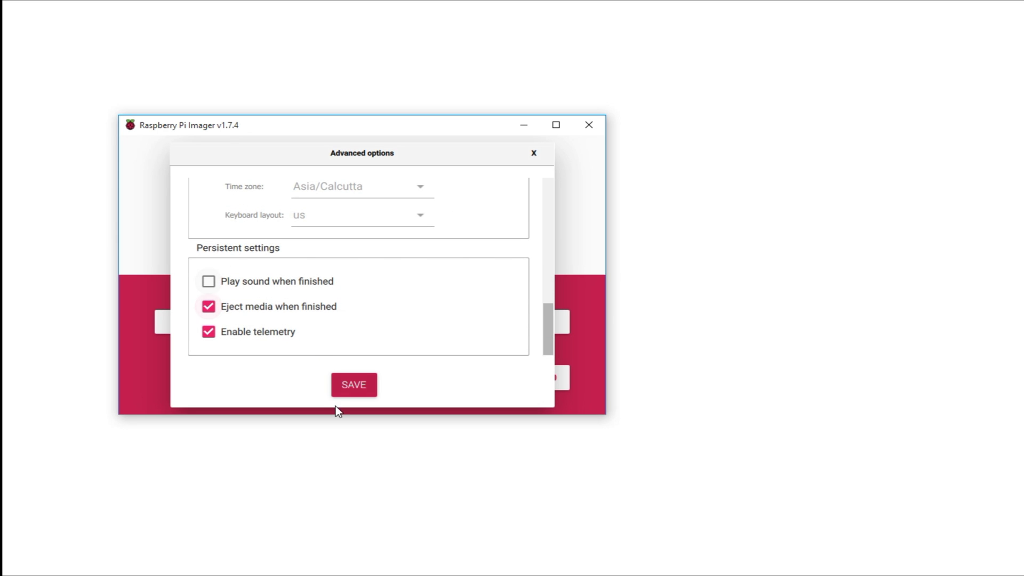
click(357, 387)
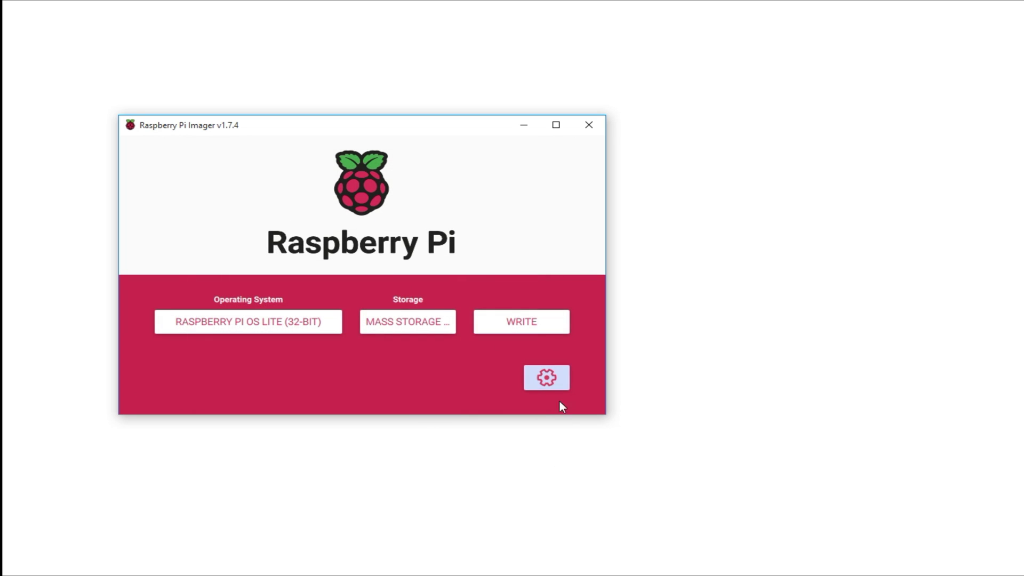
click(533, 322)
click(393, 329)
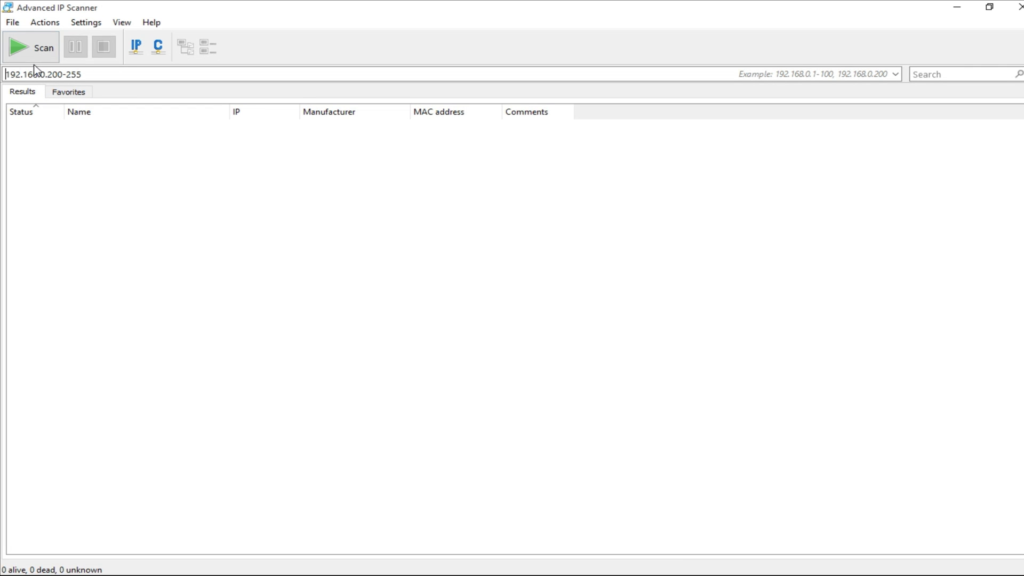
Scan the network and select the raspberrypi-2 host at 192.168.0.210.
click(34, 60)
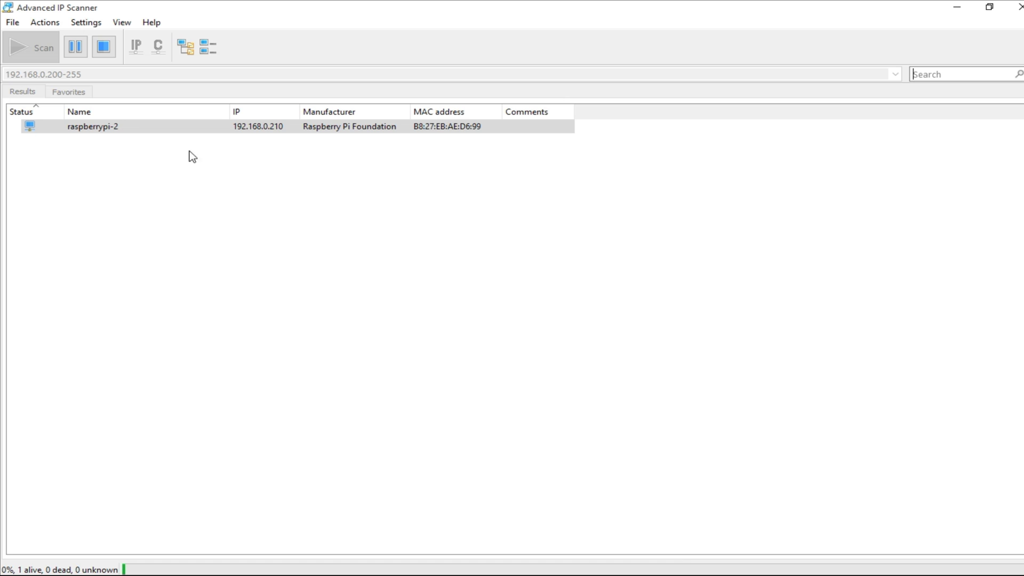
click(255, 130)
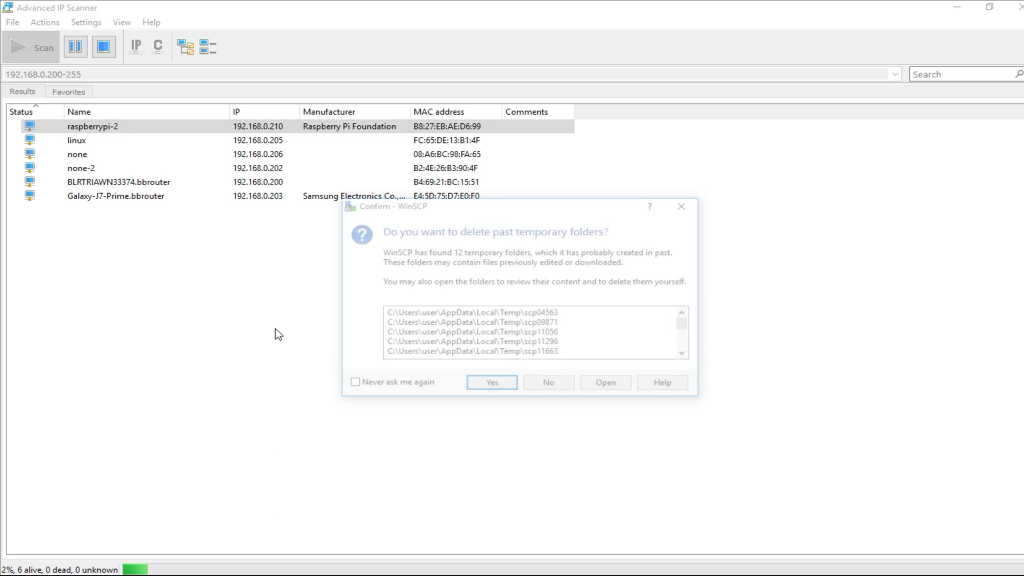
Skip deleting temp folders, log in over SFTP to 192.168.0.210 and accept its host key.
click(548, 382)
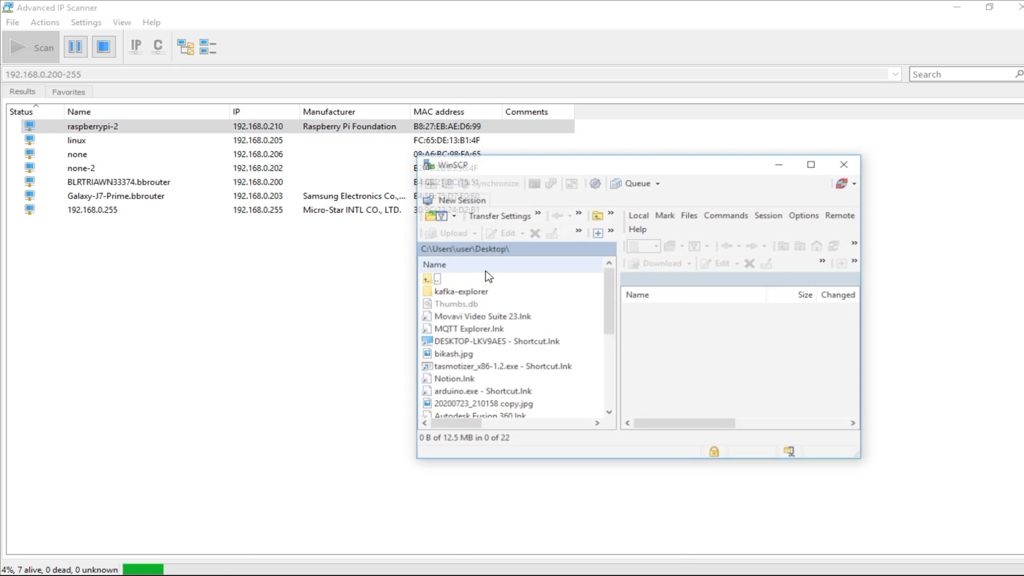
click(459, 199)
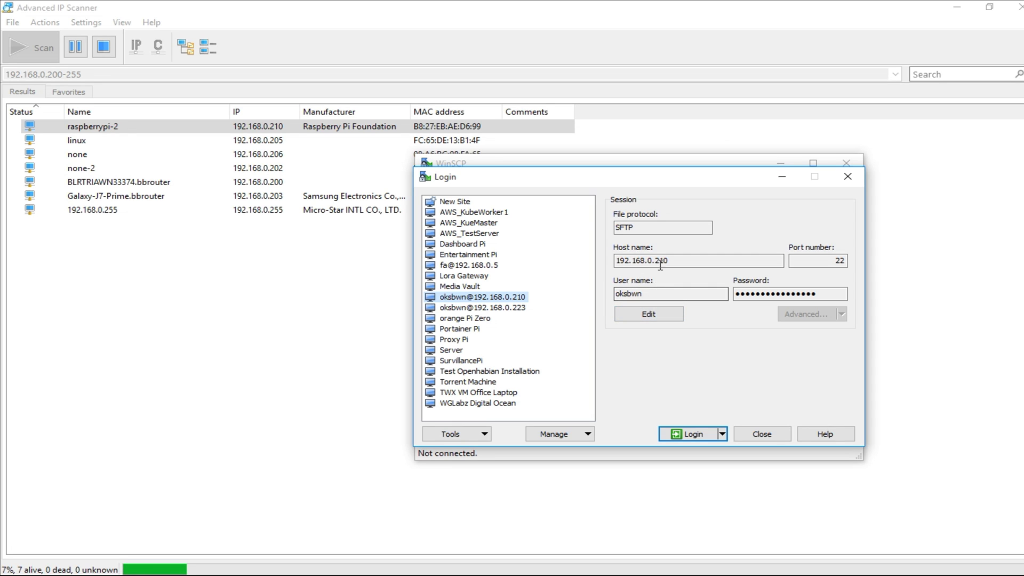
drag(665, 265, 614, 264)
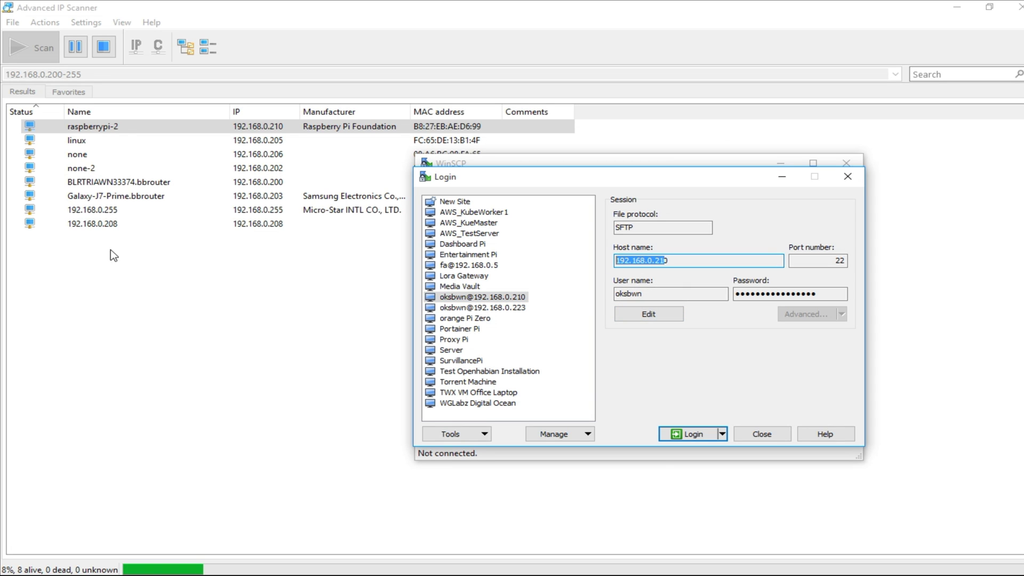
click(700, 435)
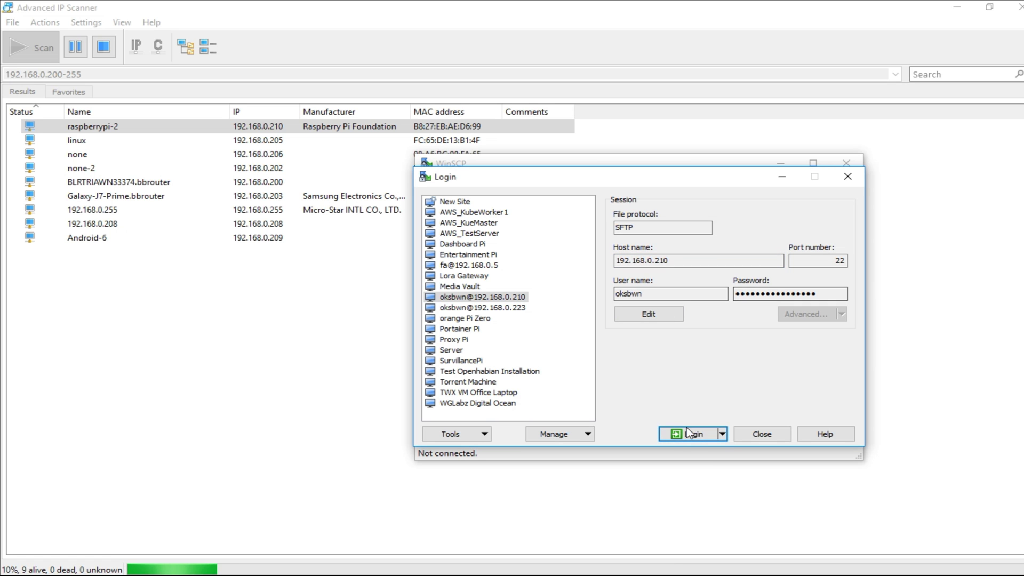
click(687, 433)
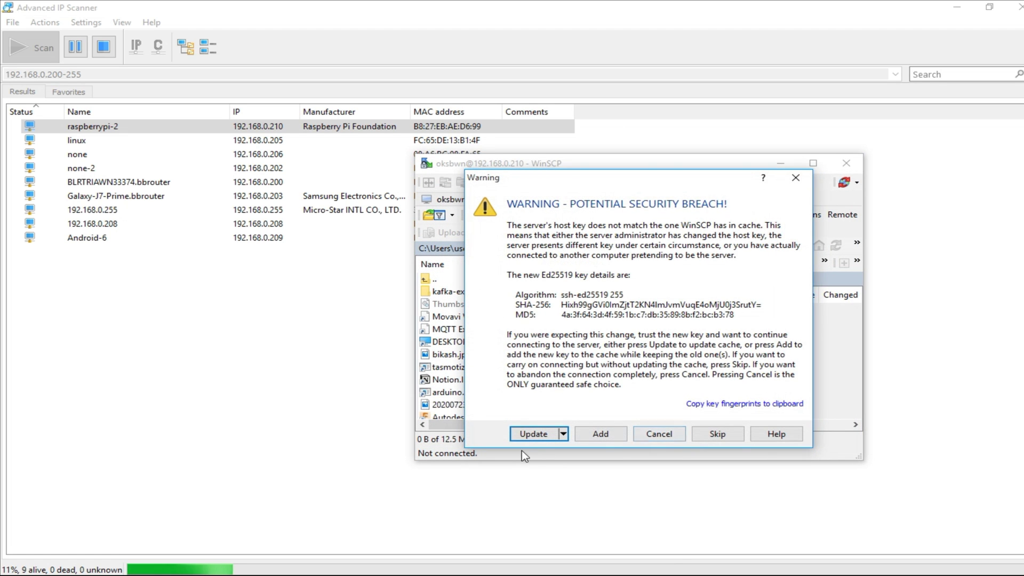
click(531, 436)
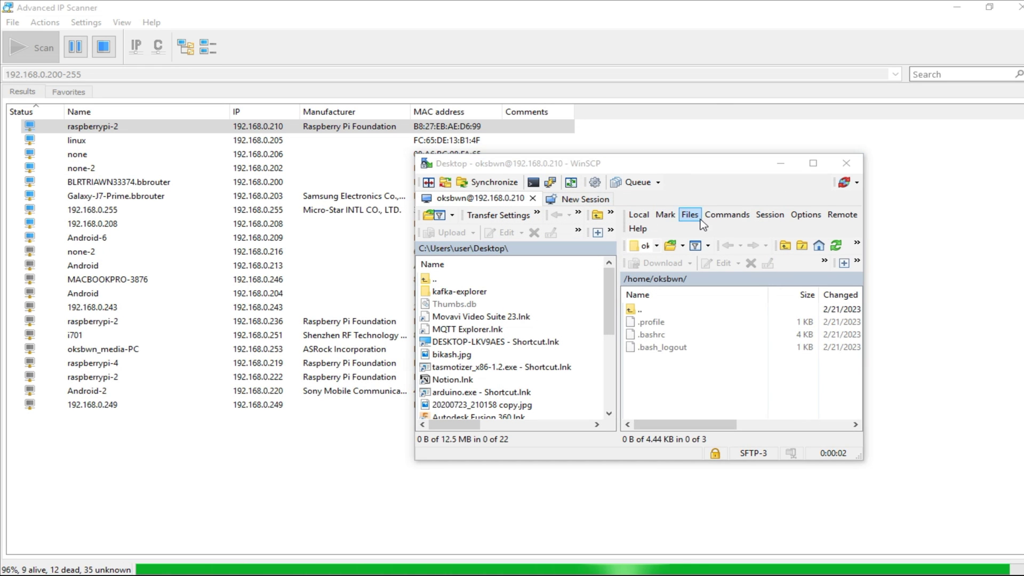
Clear the terminal and refresh the Pi's package lists with sudo apt-get update.
drag(506, 175, 636, 143)
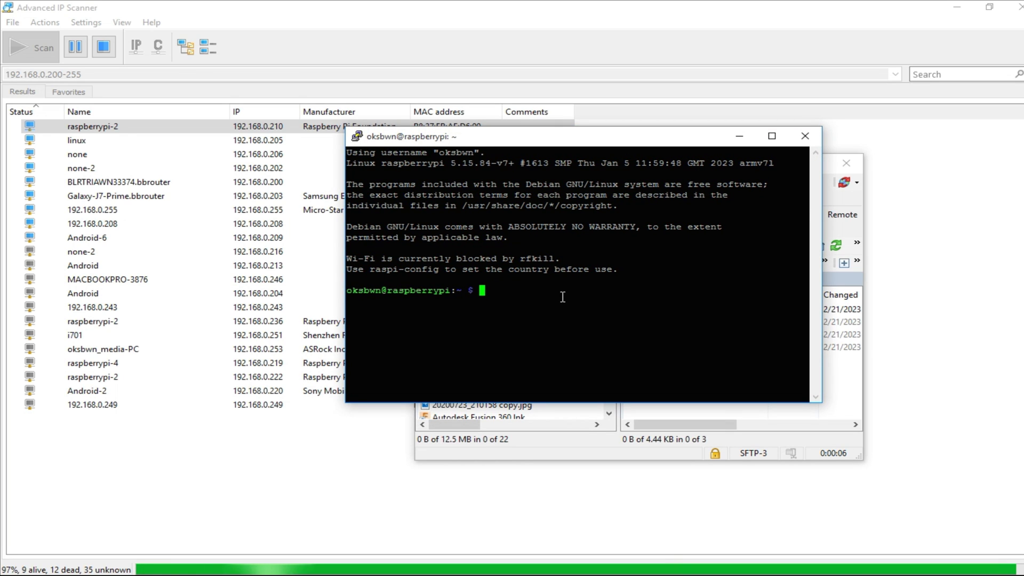
text(clear)
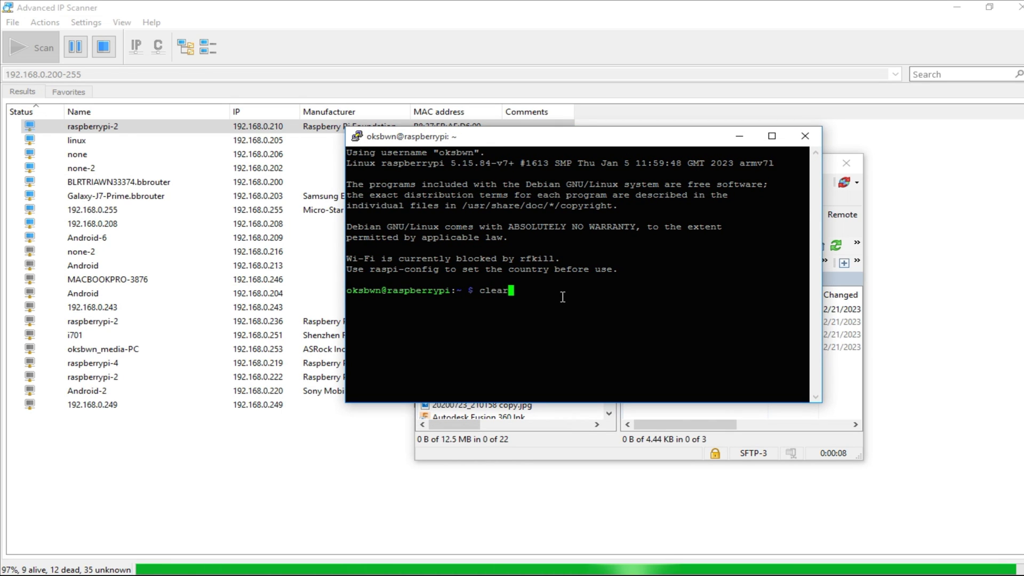
key(Return)
text(sudo )
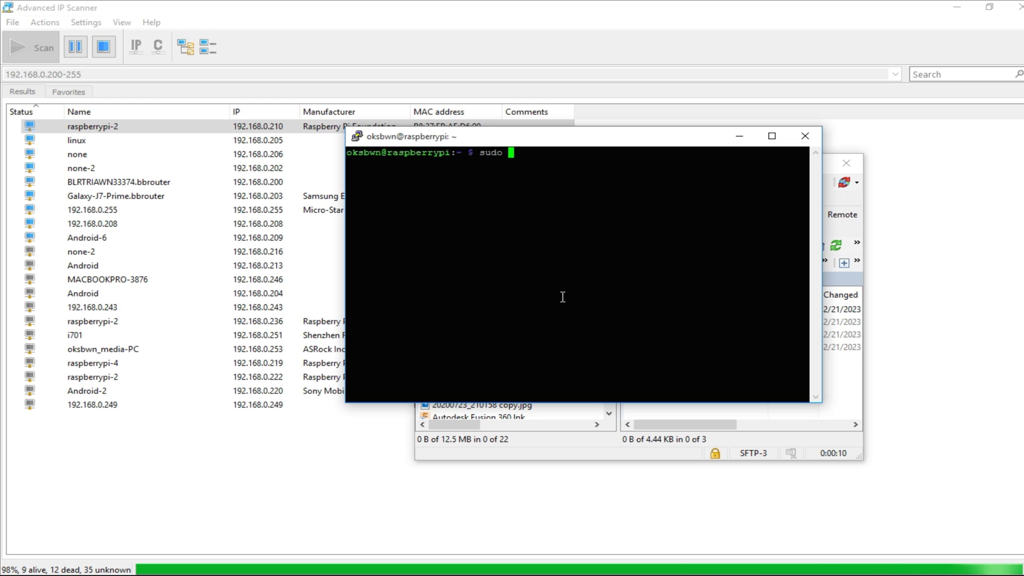
text(apt-get upd)
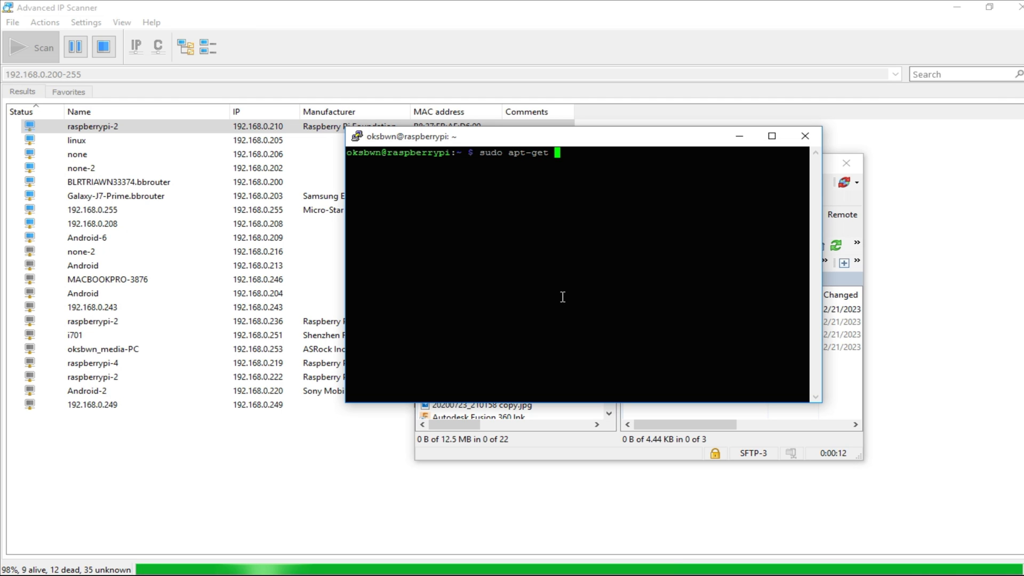
text(ate)
key(Return)
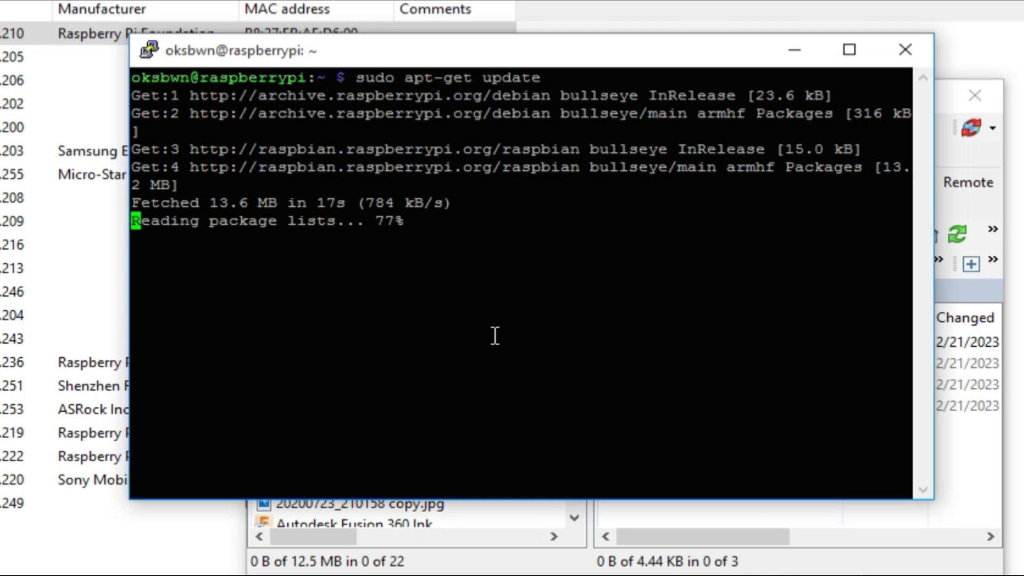
Install git with sudo apt-get install git, answering y to confirm.
text(sy)
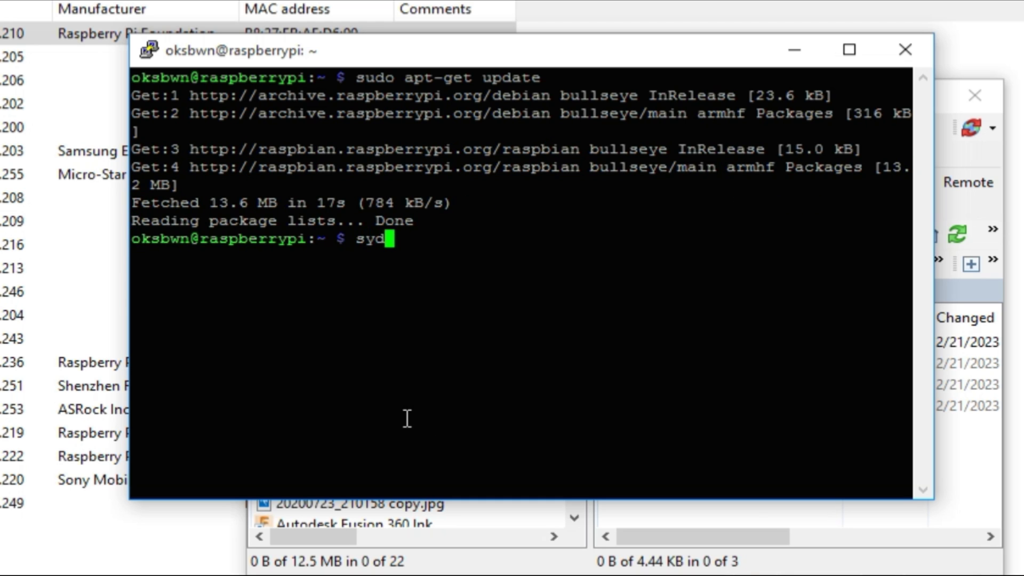
key(BackSpace)
text(udo)
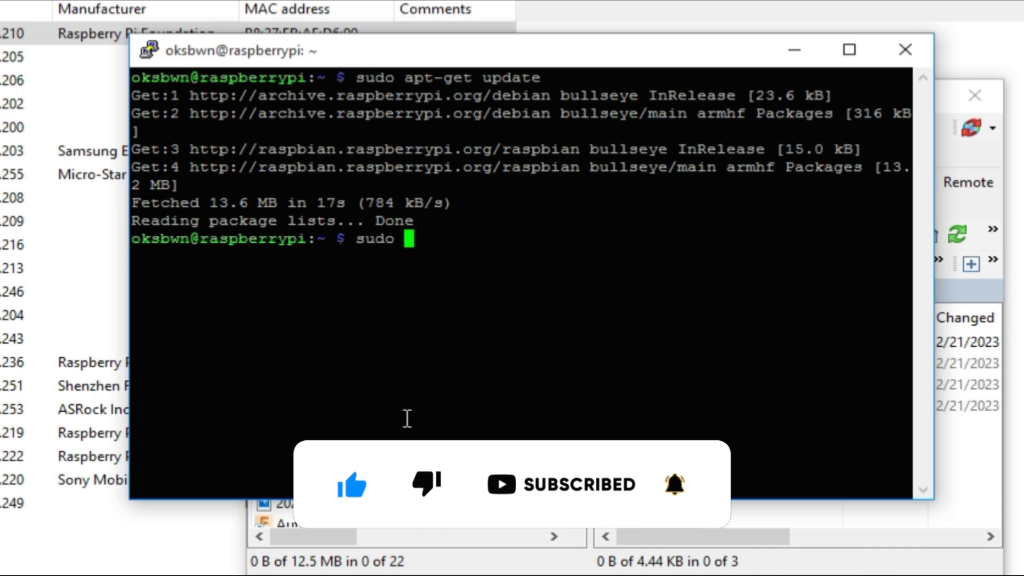
text(apt-get install git)
key(Return)
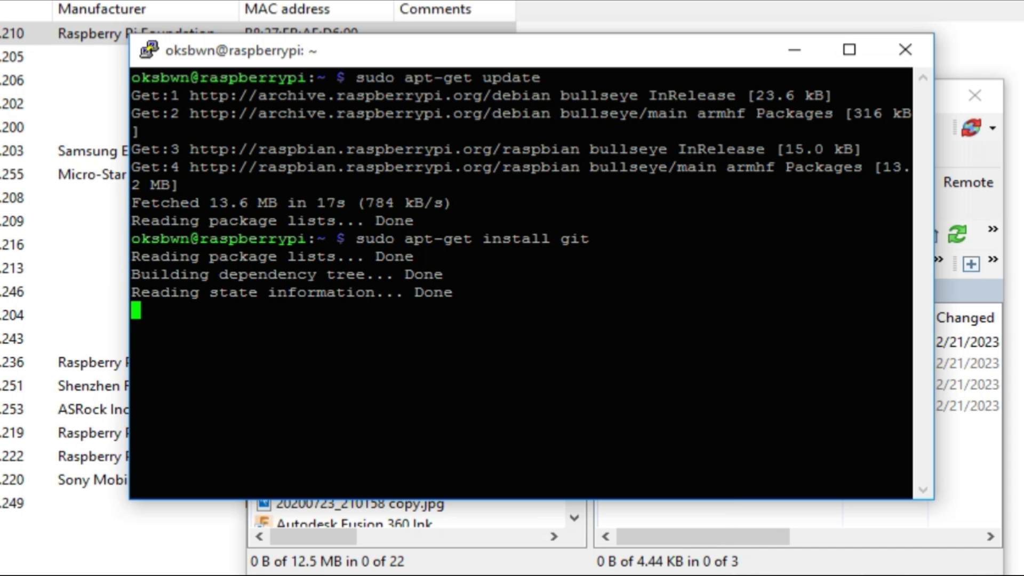
text(y)
key(Return)
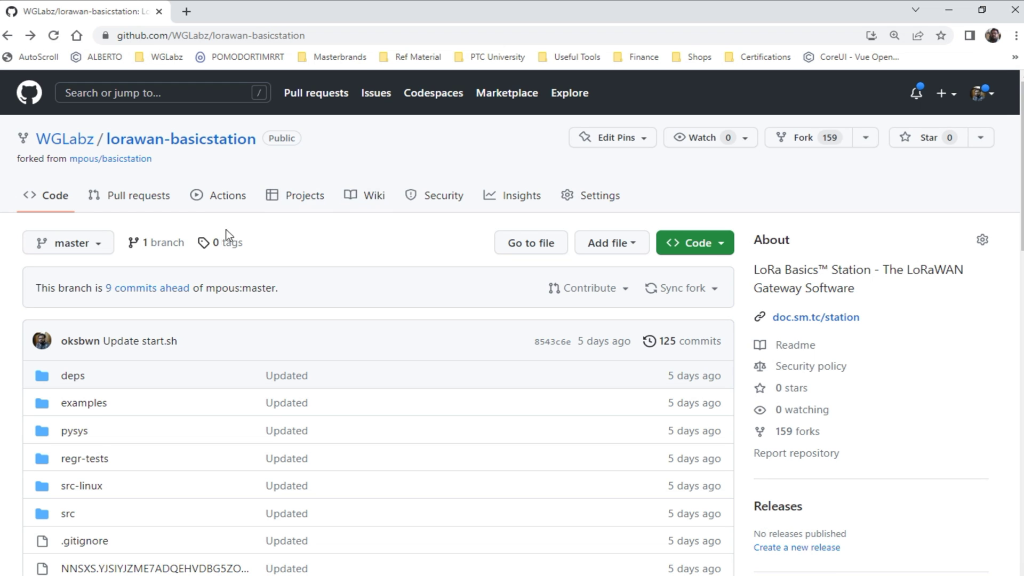
Browse the WGLabz fork and follow its parents to mpous/basicstation and lorabasics/basicstation.
scroll(258, 259, down, 6)
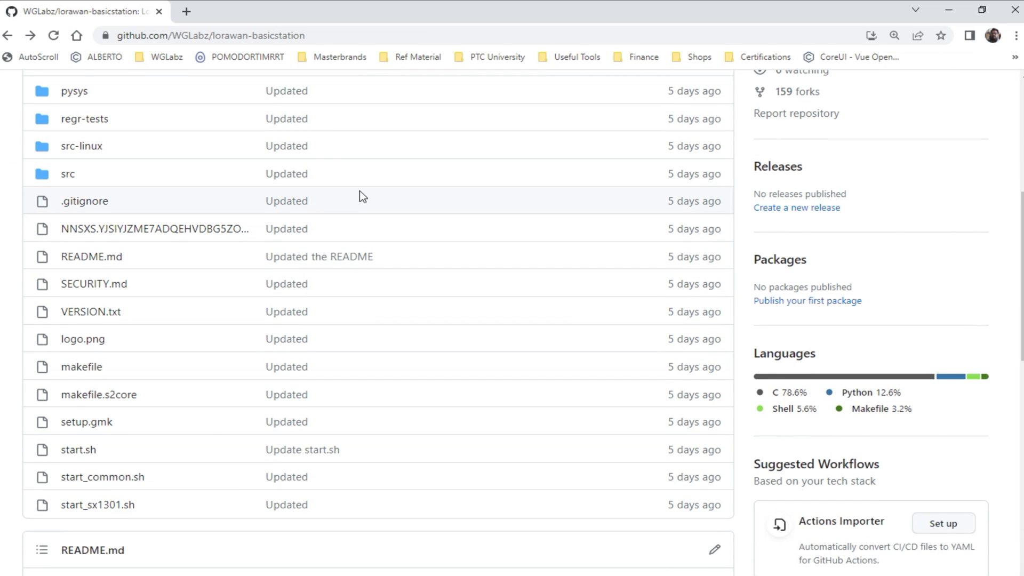
scroll(368, 233, down, 8)
scroll(367, 229, up, 5)
scroll(367, 229, up, 10)
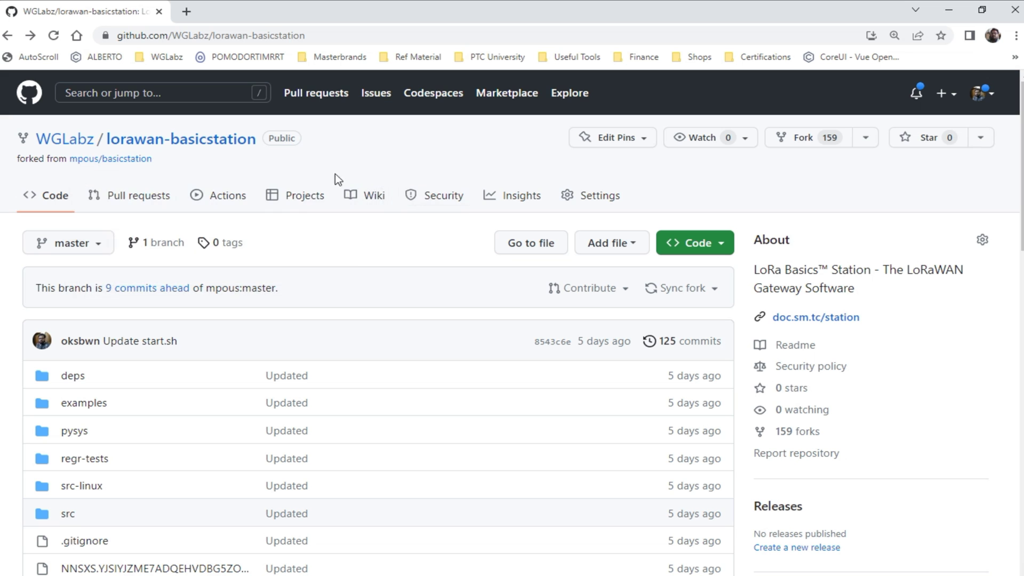
mouse_move(98, 160)
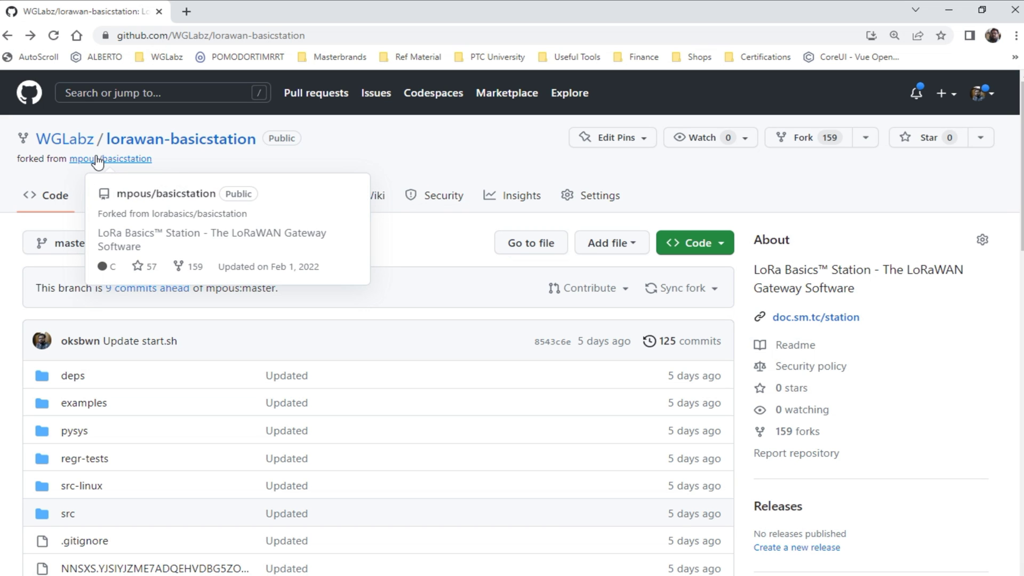
click(291, 269)
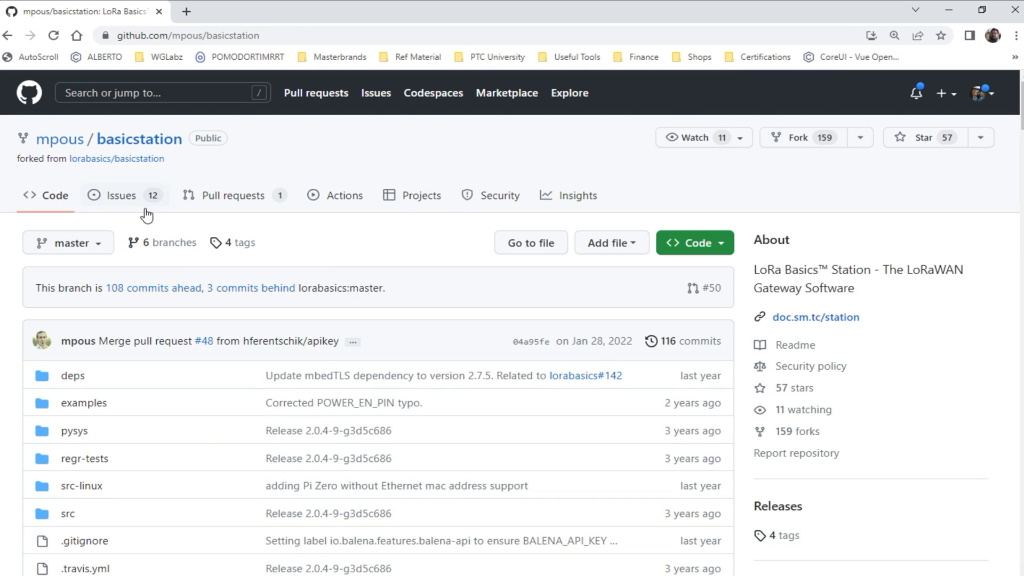
scroll(178, 251, down, 15)
scroll(247, 338, up, 3)
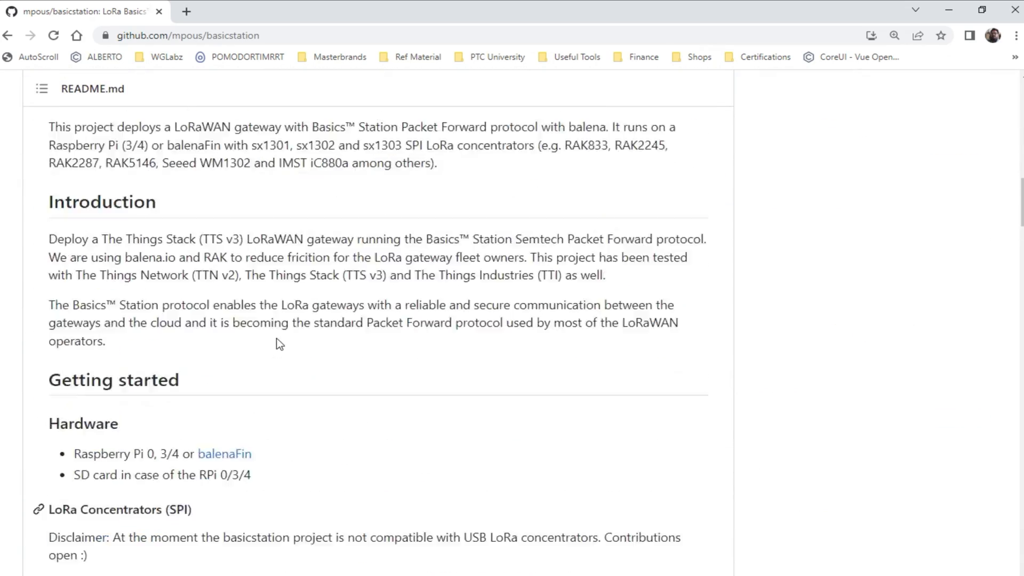
scroll(277, 343, up, 15)
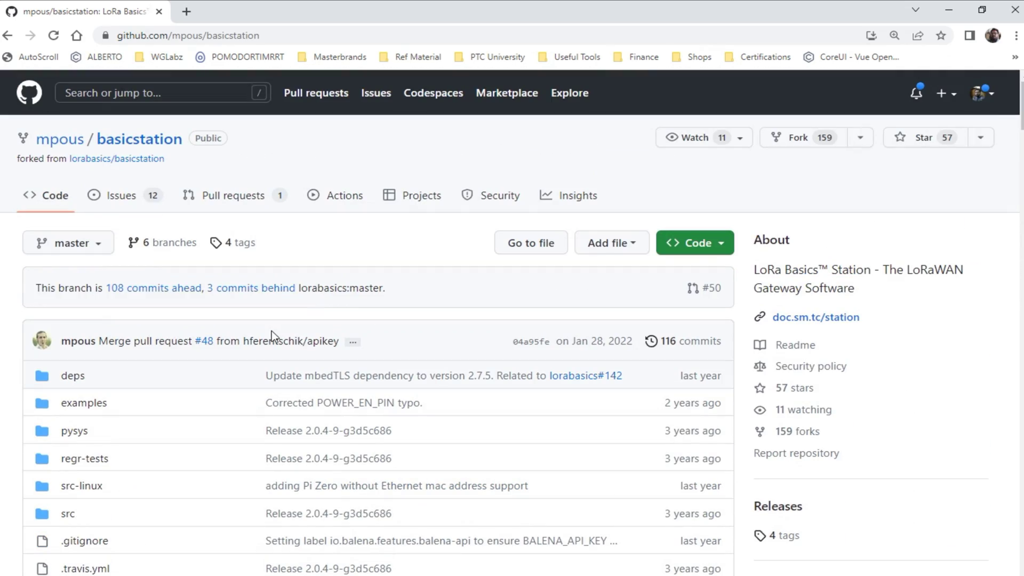
mouse_move(119, 162)
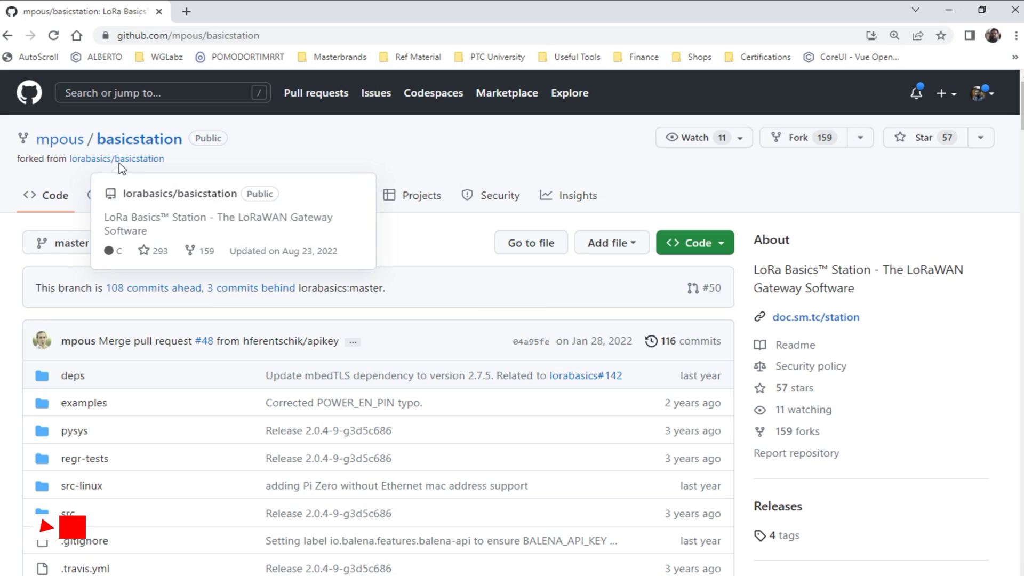
click(119, 162)
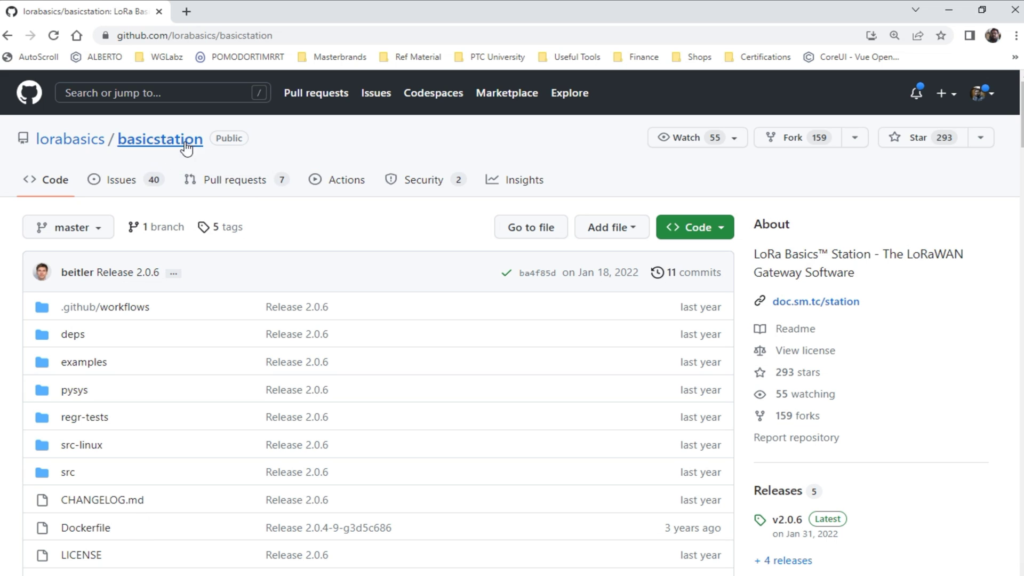
Return to WGLabz/lorawan-basicstation and show its clone options.
scroll(306, 265, down, 6)
scroll(301, 292, down, 5)
scroll(213, 213, up, 10)
click(8, 36)
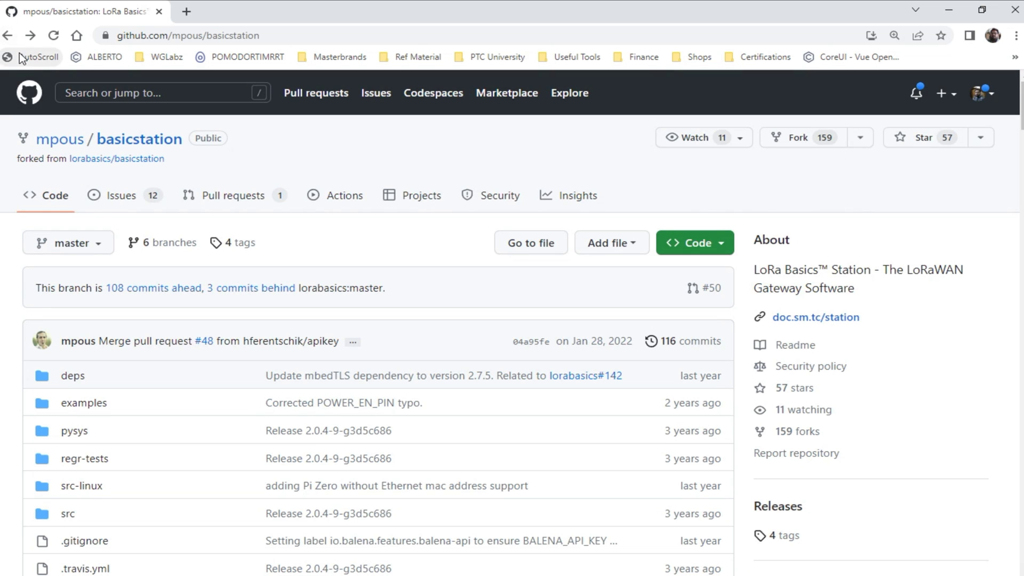
click(7, 35)
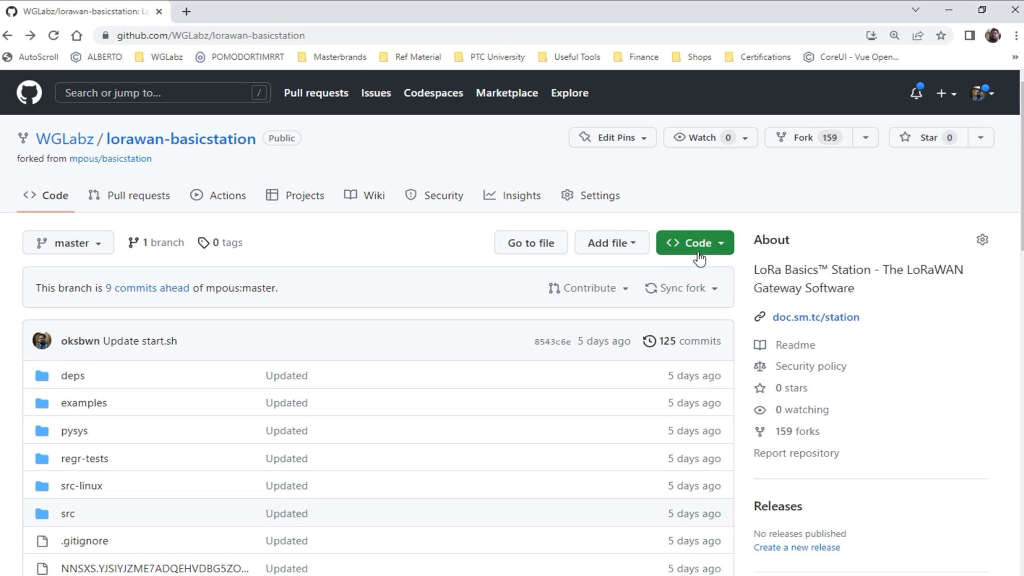
click(717, 246)
Clone the repository onto the Pi using git clone with the copied HTTPS URL.
click(701, 379)
key(alt+Tab)
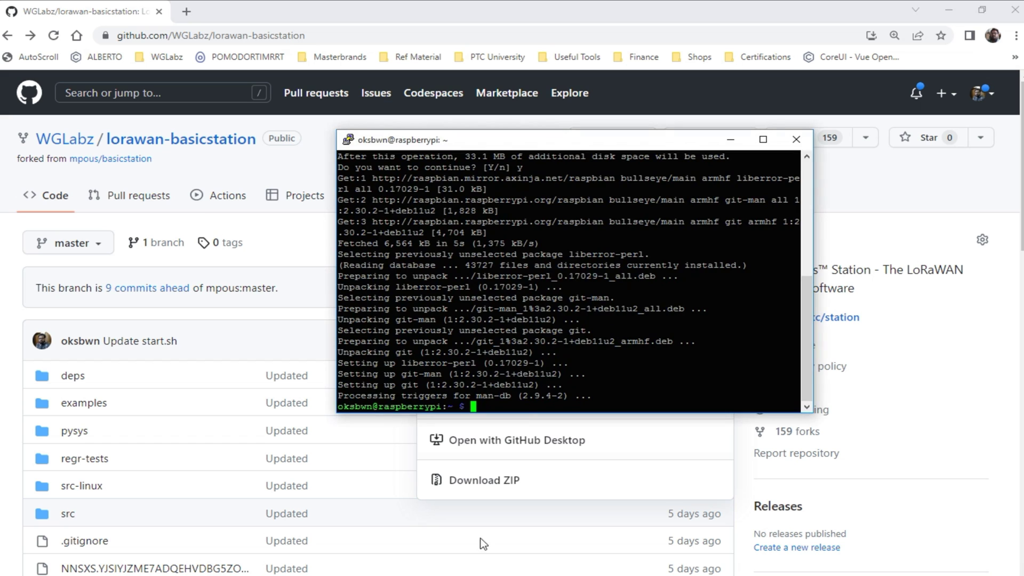
text(gt)
key(BackSpace)
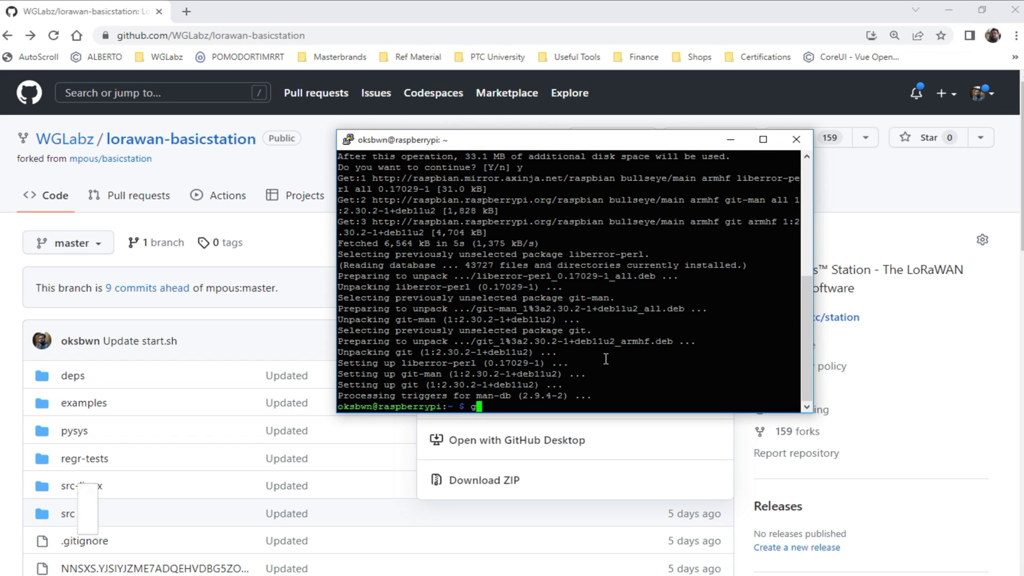
text(it clon)
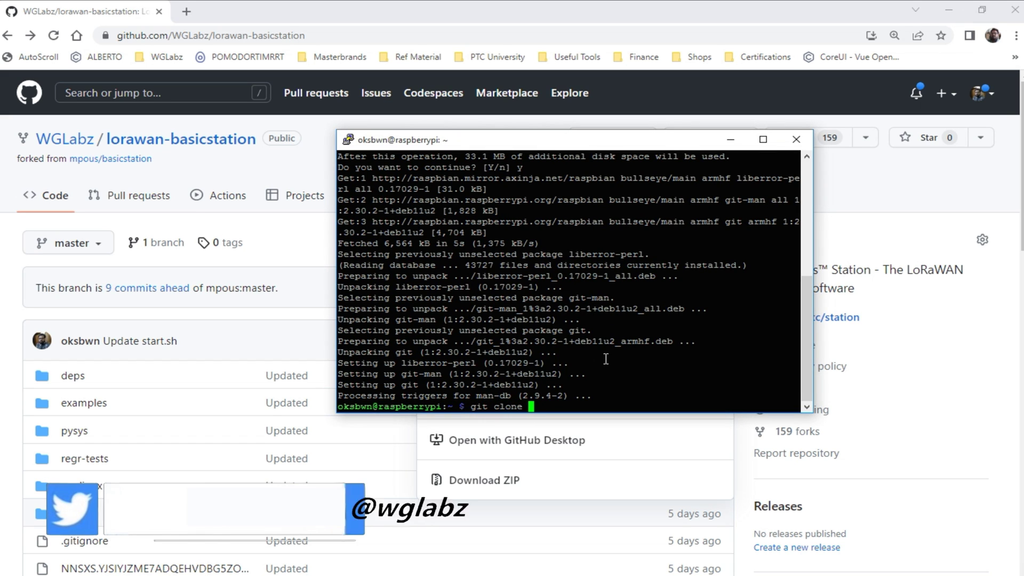
text(e)
right_click(605, 358)
key(Return)
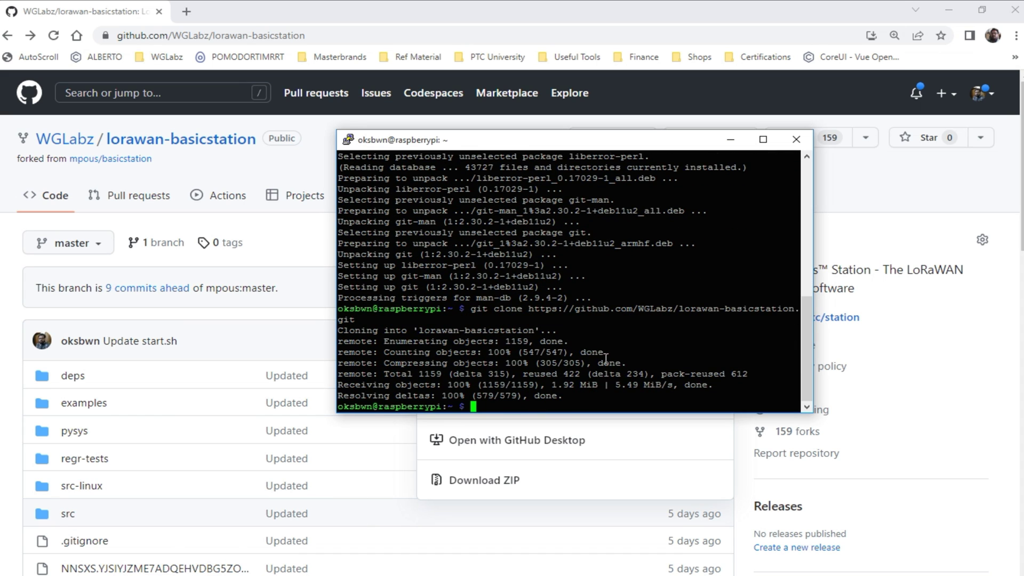
Enter the lorawan-basicstation folder and list its files.
text(lo)
key(Tab)
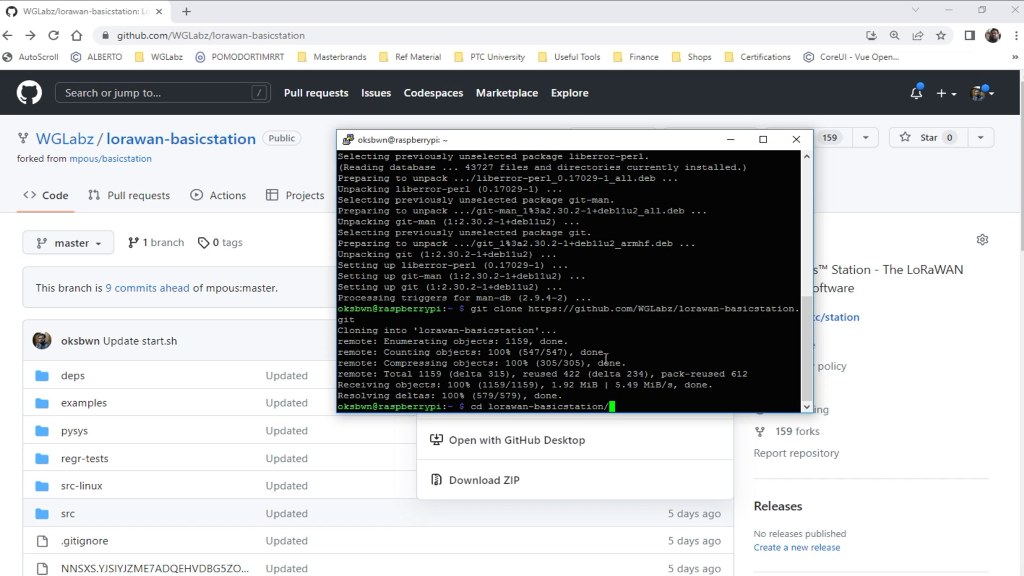
key(Return)
text(ls)
key(Return)
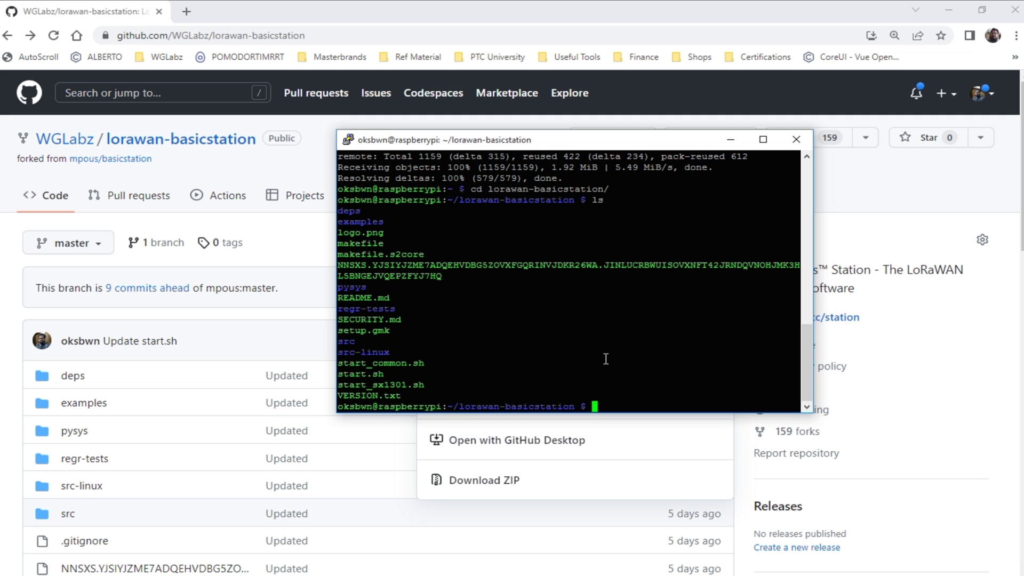
scroll(78, 361, down, 15)
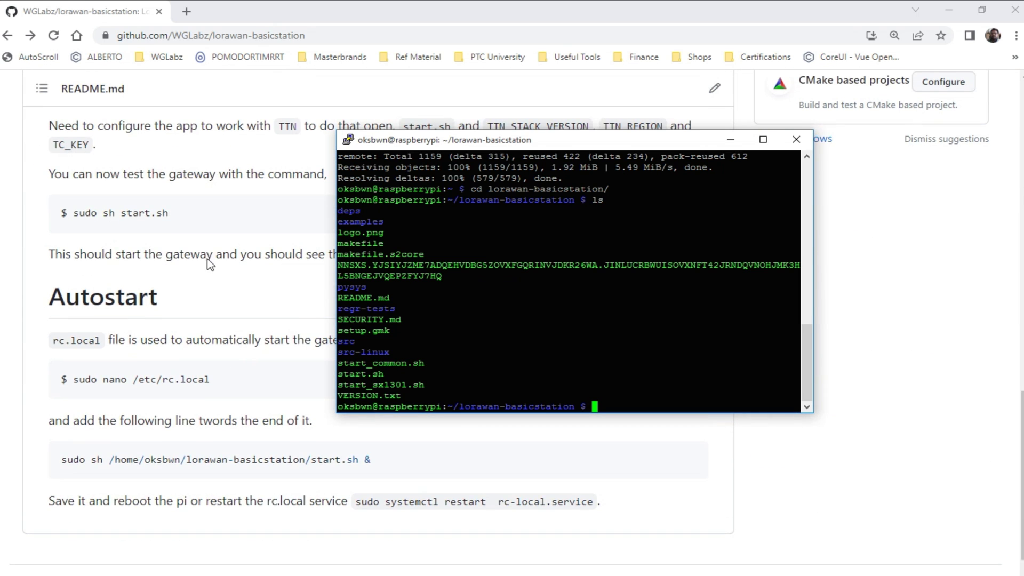
scroll(210, 265, up, 4)
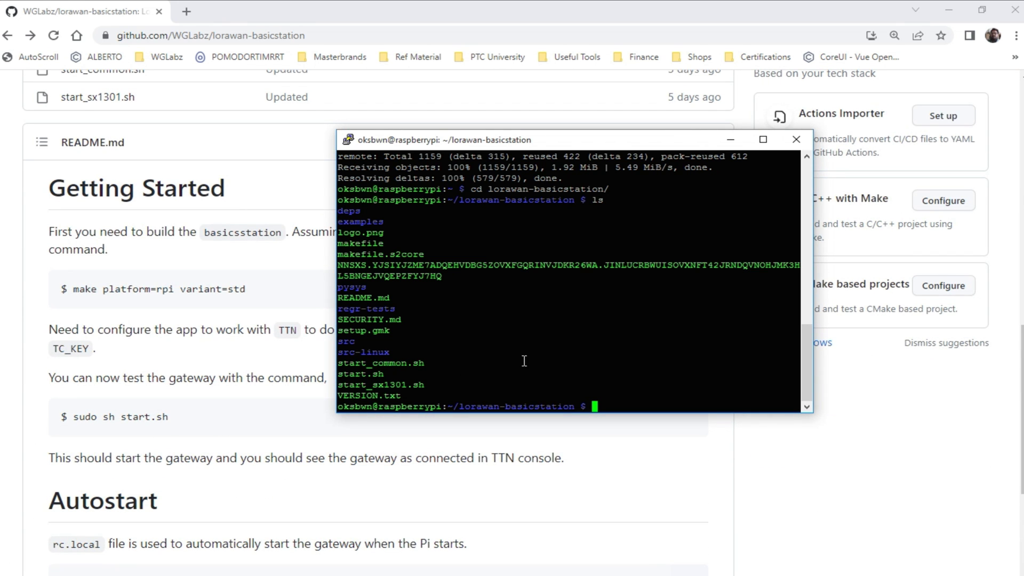
Copy 'make platform=rpi variant=std' from the README and run it in PuTTY to build Basics Station.
click(127, 292)
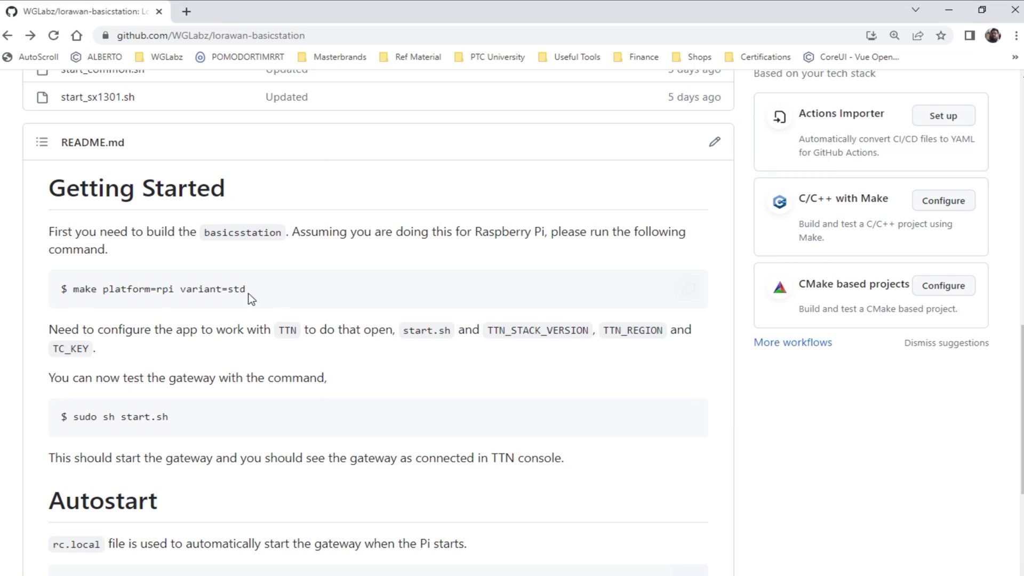
drag(249, 295, 96, 291)
key(alt+Tab)
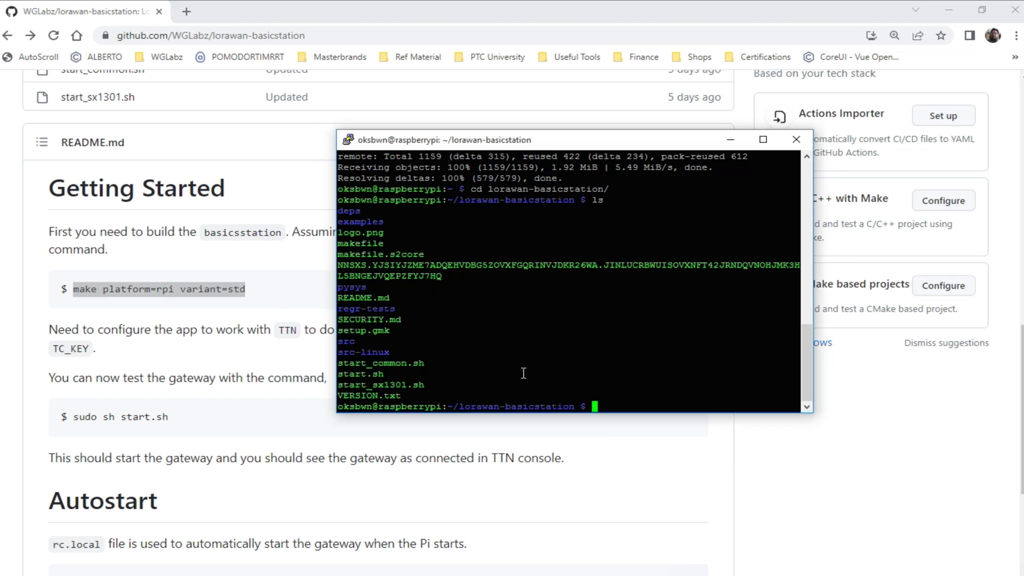
right_click(624, 348)
key(Return)
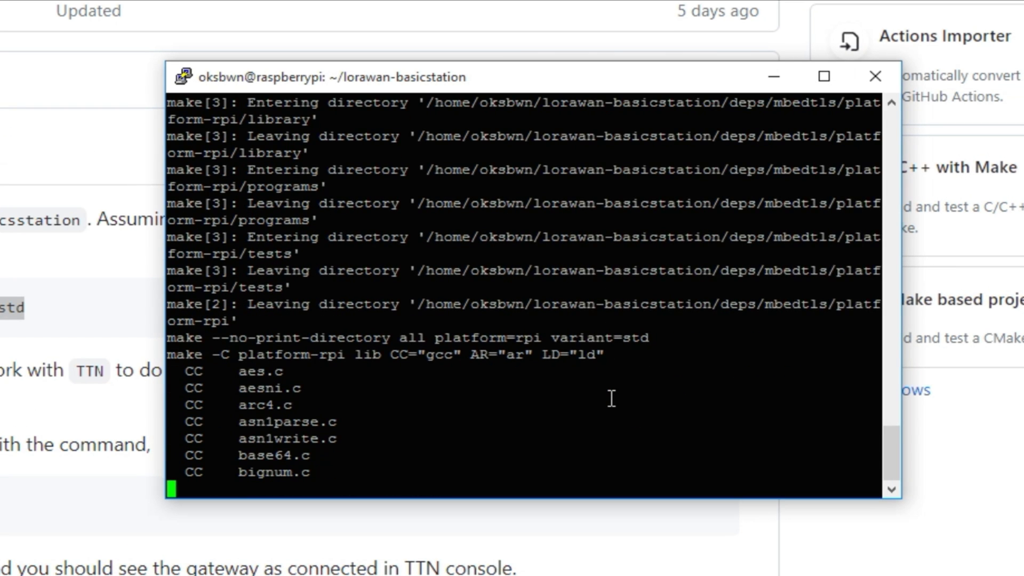
drag(373, 80, 413, 107)
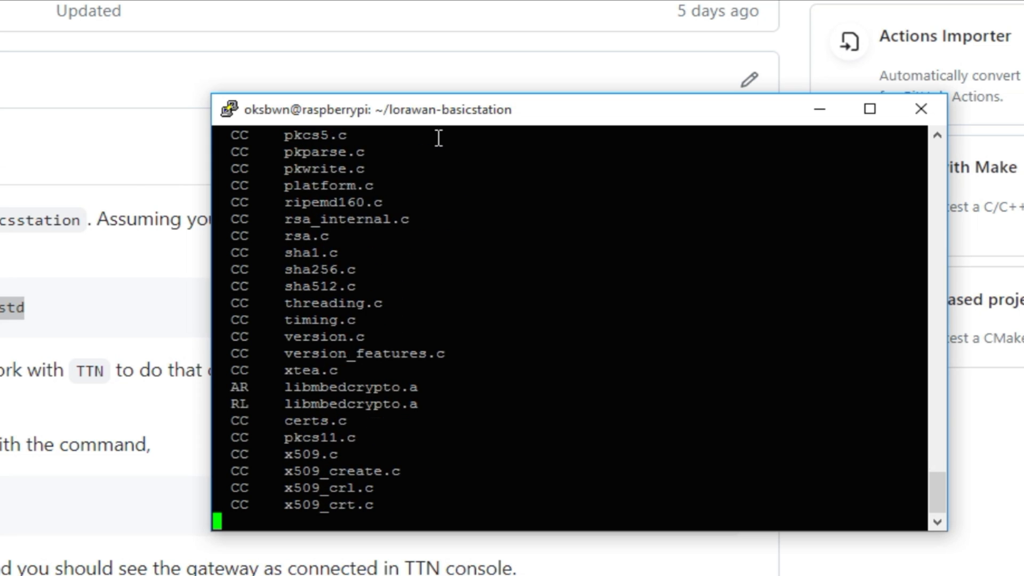
drag(482, 112, 402, 236)
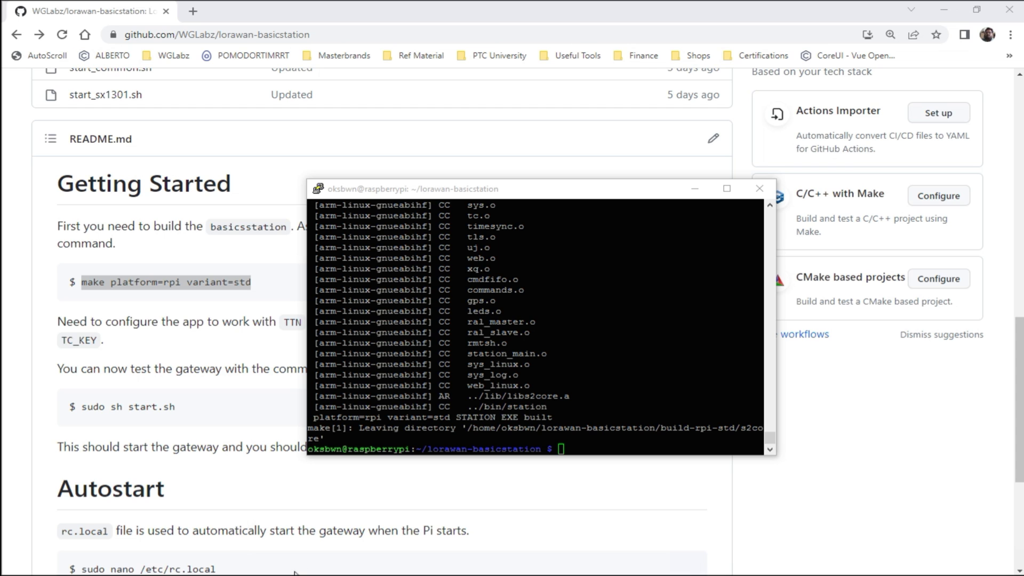
key(alt+Tab)
Maximize WinSCP, refresh, enter lorawan-basicstation and open start.sh in the editor.
click(216, 347)
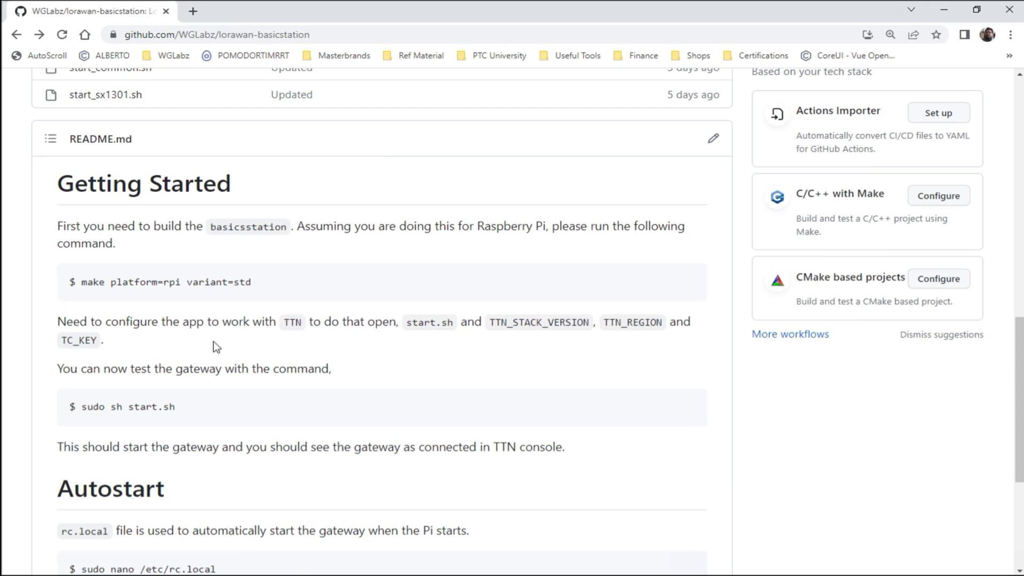
key(alt+Tab)
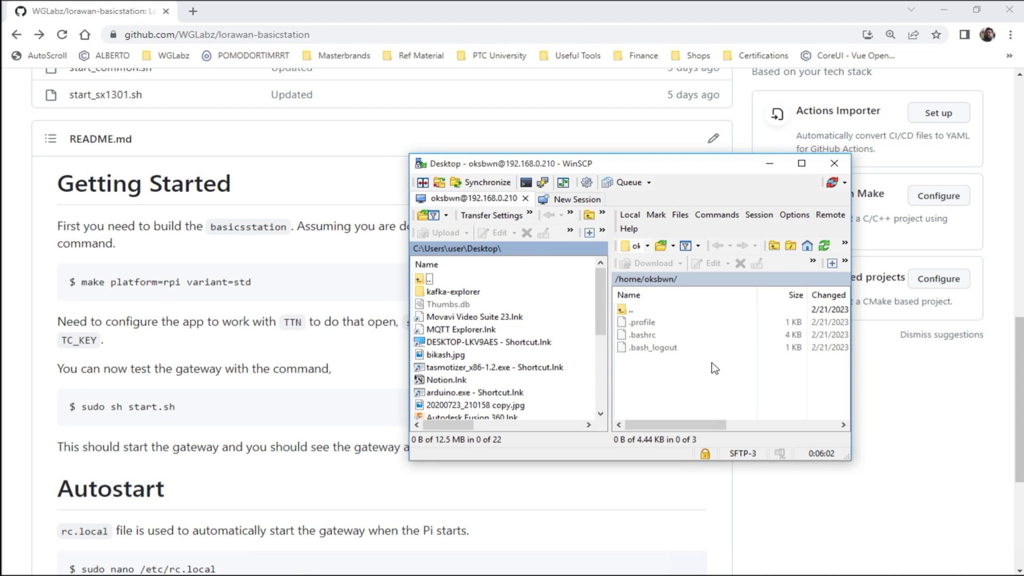
click(806, 165)
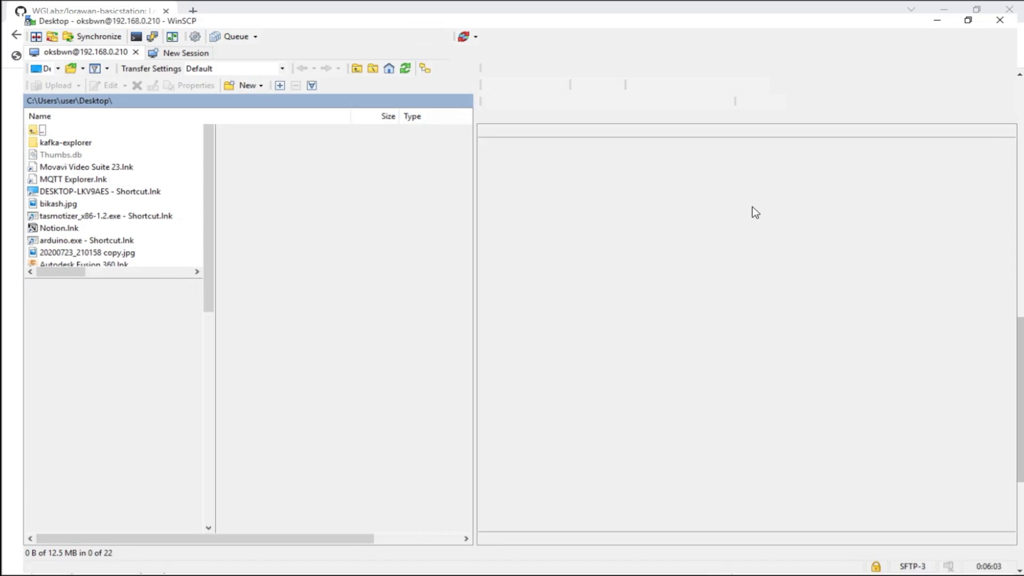
click(680, 73)
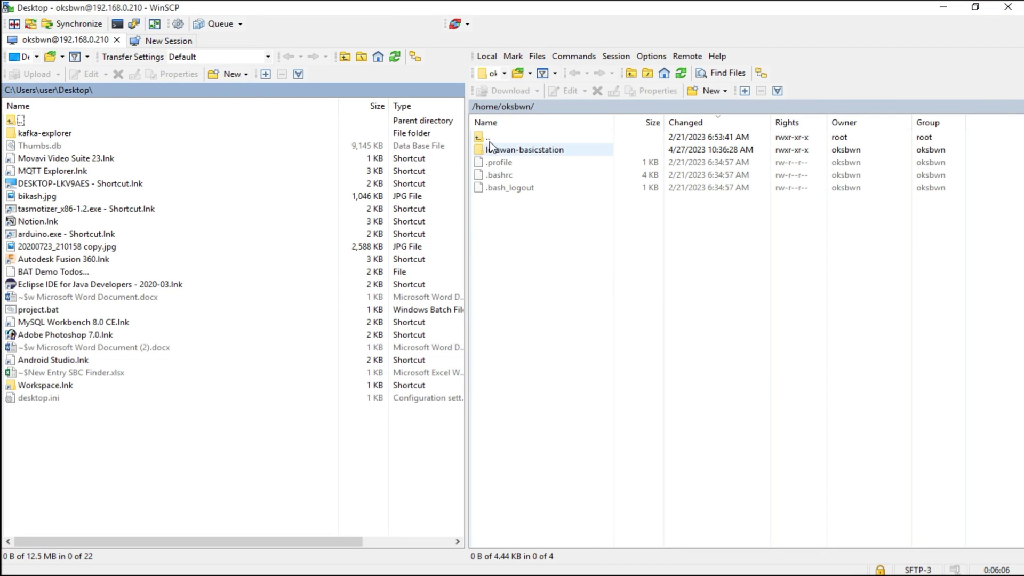
double_click(519, 150)
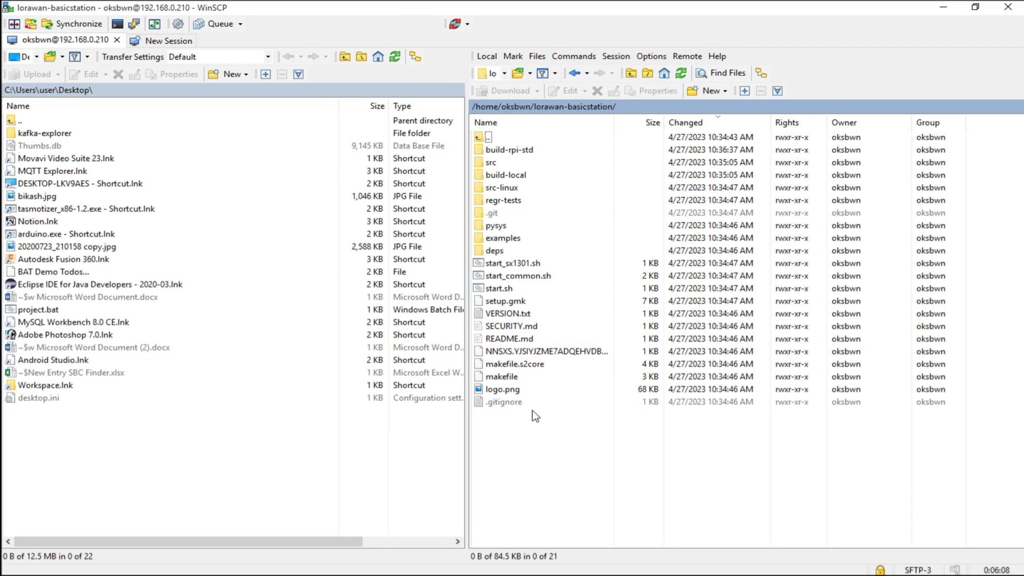
click(511, 288)
double_click(511, 288)
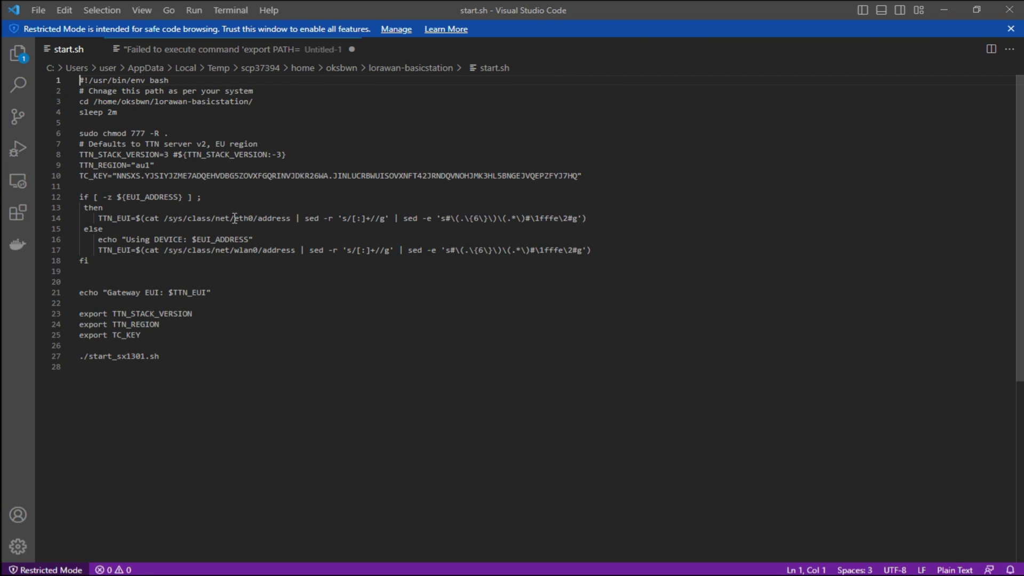
Review start.sh by selecting the TC_KEY value, the line 8 stack version and the au1 region.
drag(117, 174, 594, 174)
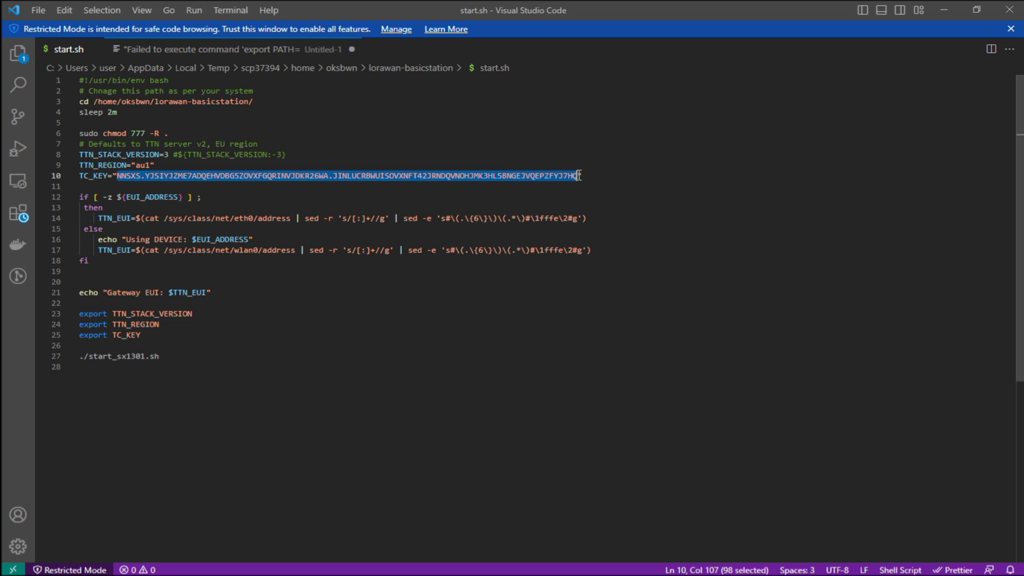
click(167, 155)
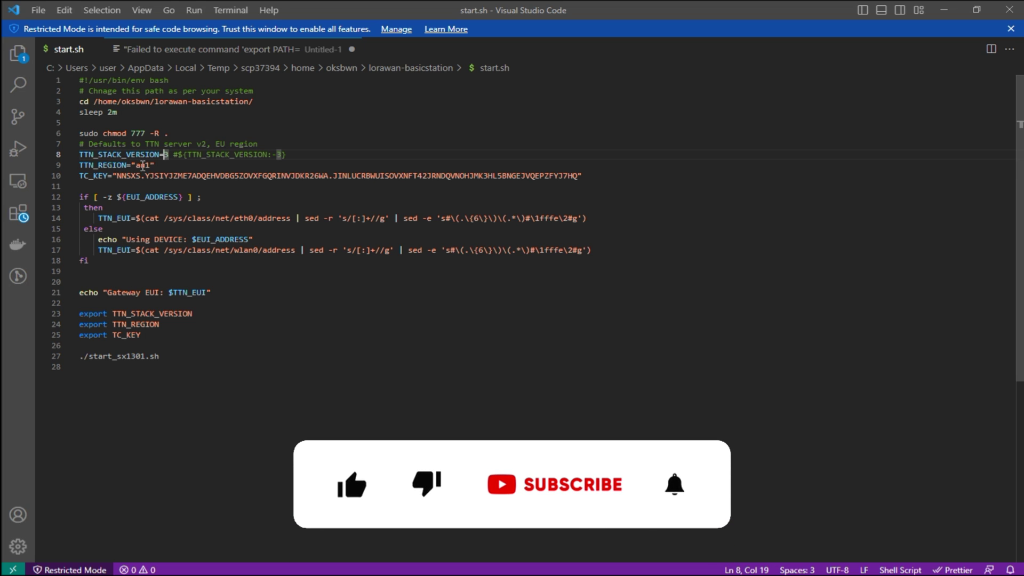
double_click(143, 165)
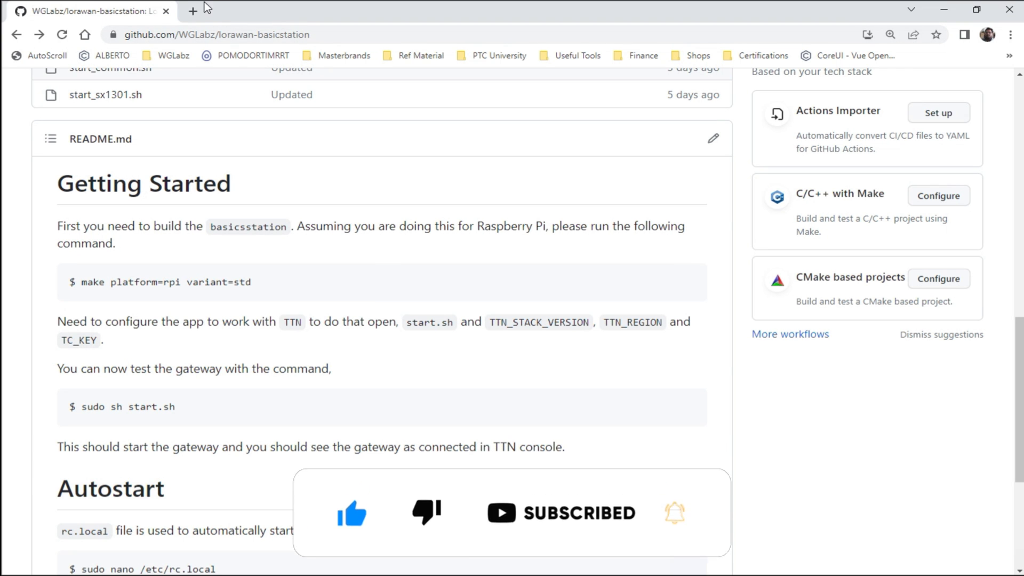
Open The Things Stack Console in a new tab and start a new gateway registration under Gateways.
click(200, 2)
text(the)
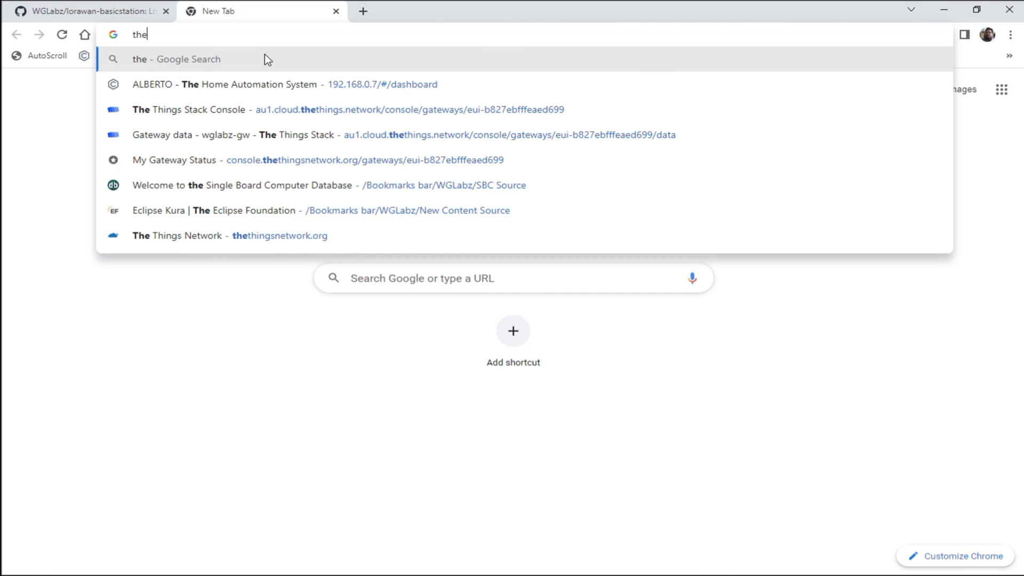
click(318, 122)
click(318, 122)
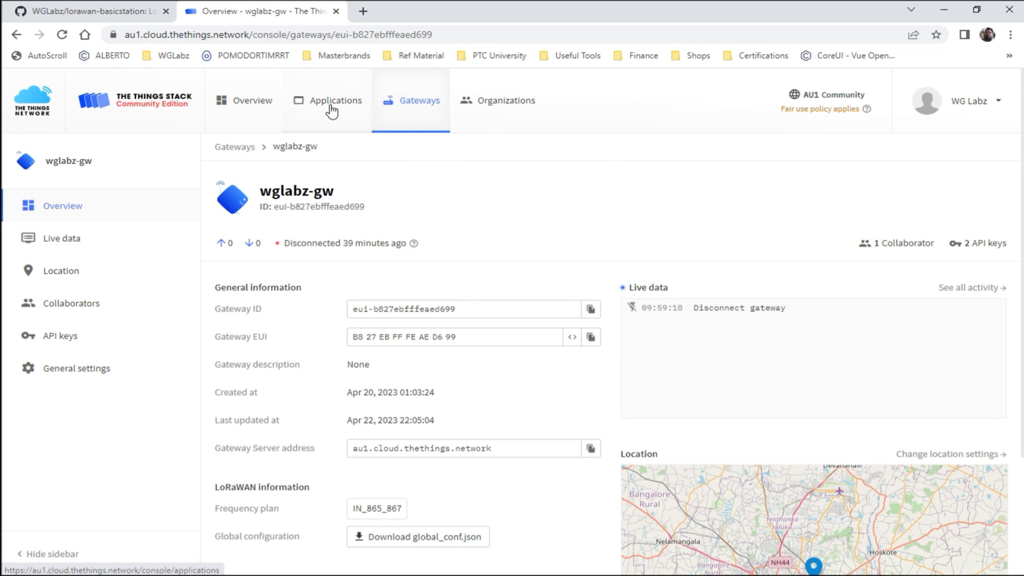
click(246, 109)
click(414, 125)
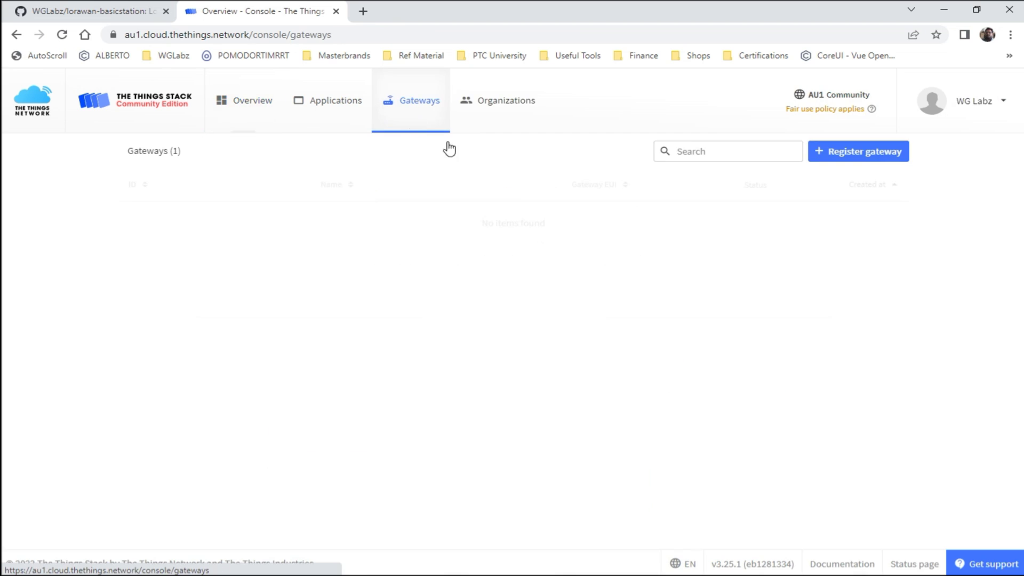
click(865, 155)
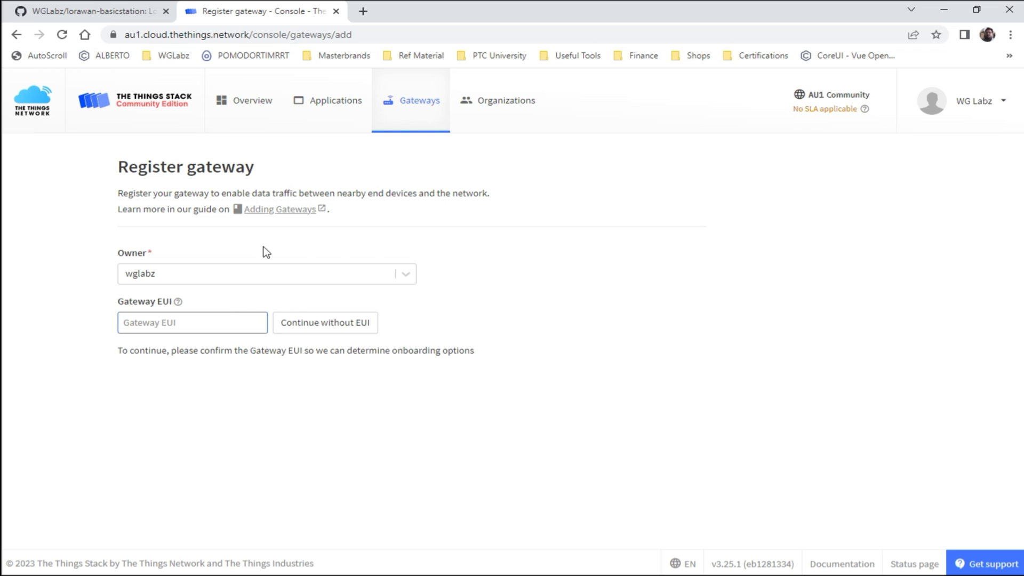
Copy the Gateway ID from the existing wglabz-gw gateway's details.
click(16, 34)
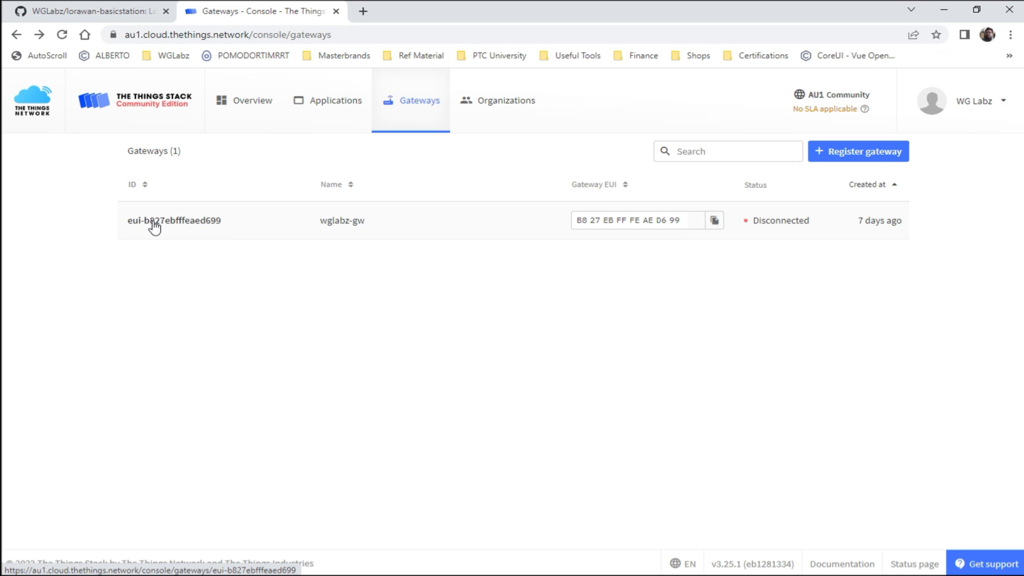
click(147, 221)
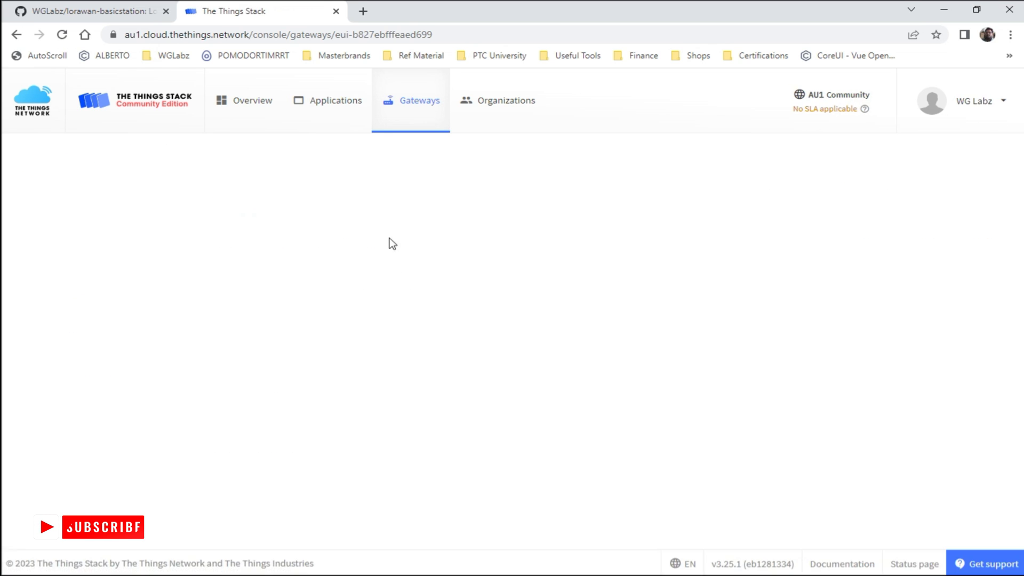
click(590, 309)
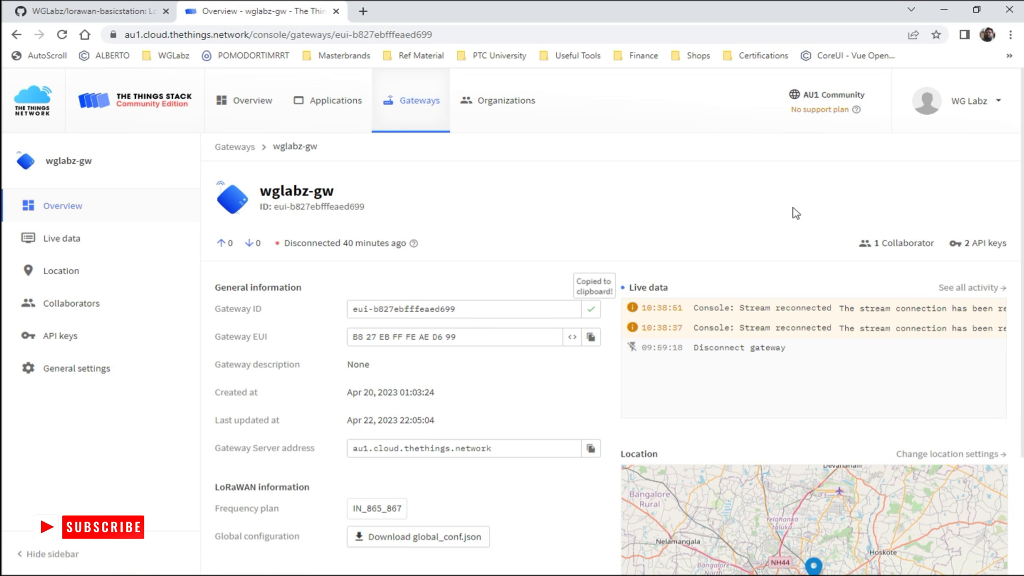
Register a new gateway with the pasted EUI EB 82 7E BF FF EA ED 69 and name wglabz-2.
click(401, 104)
click(867, 152)
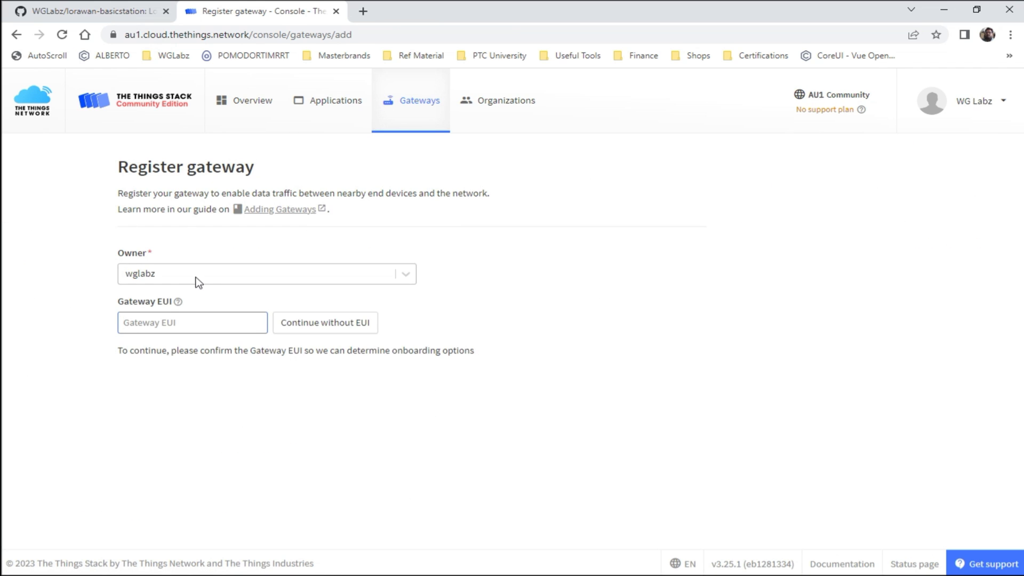
key(ctrl+v)
click(312, 326)
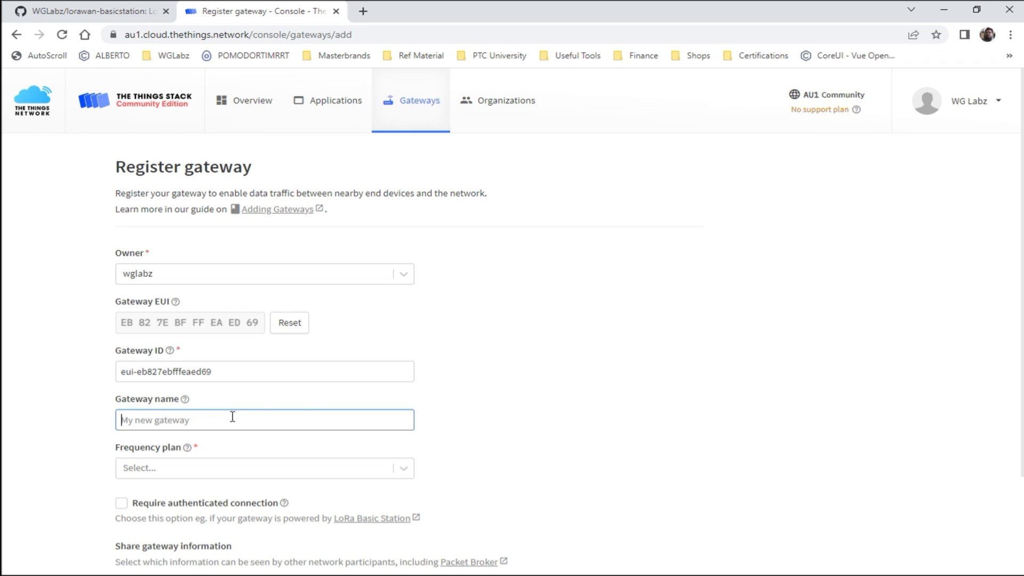
text(wglabz-2)
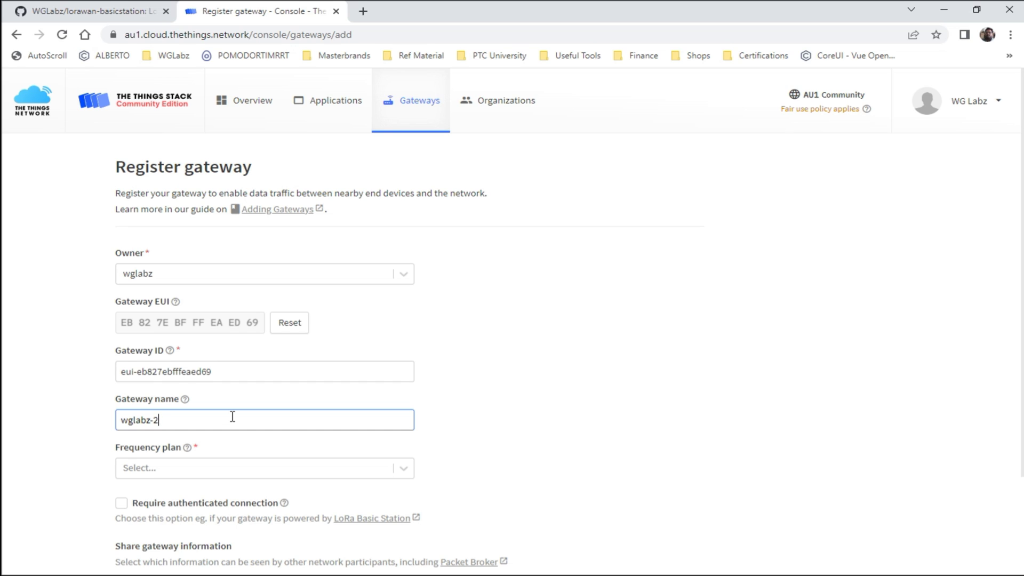
click(949, 565)
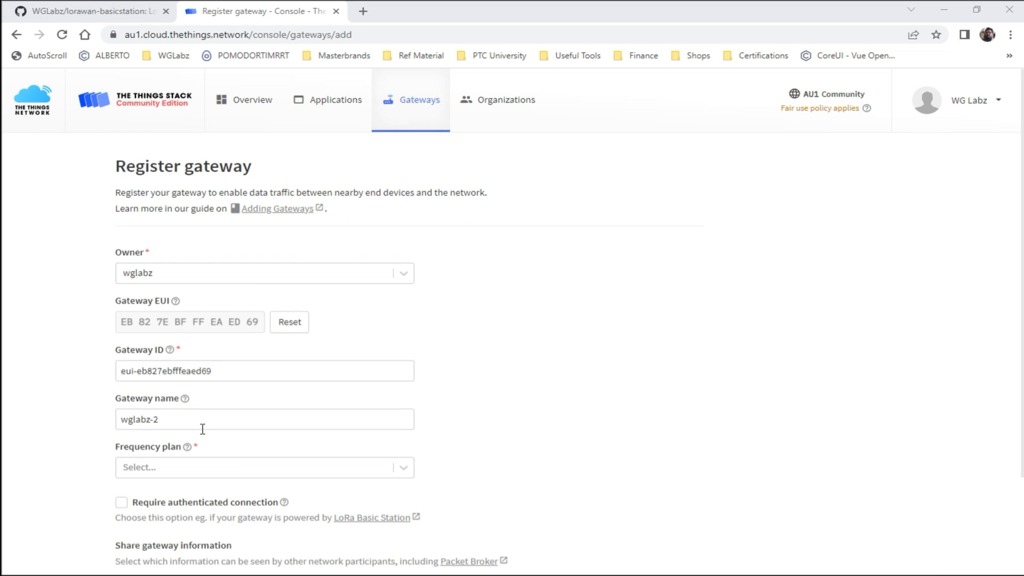
scroll(160, 421, down, 2)
Register the gateway with India 865-867 MHz, authenticated connection and generated CUPS and LNS API keys.
click(167, 342)
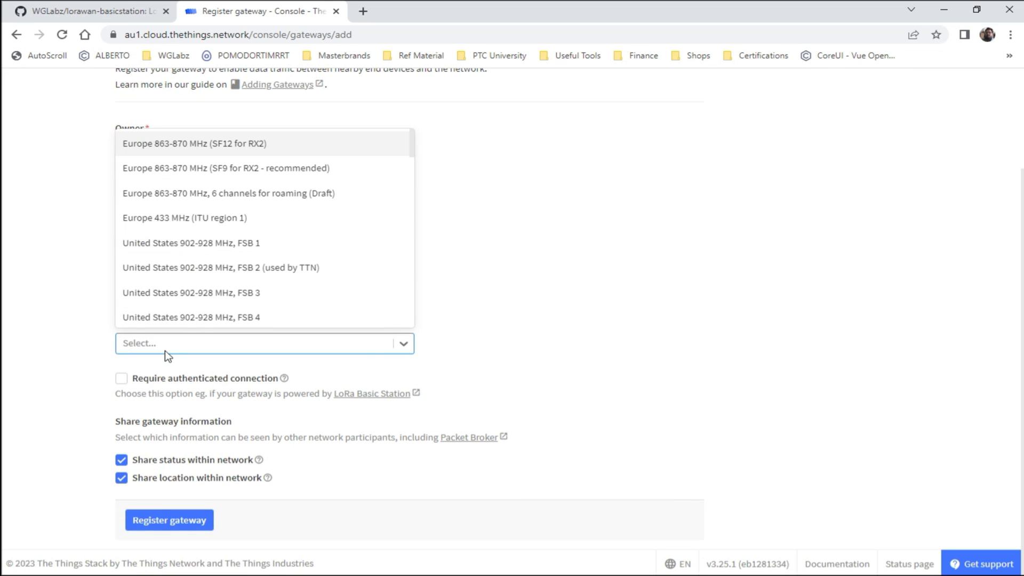
text(i)
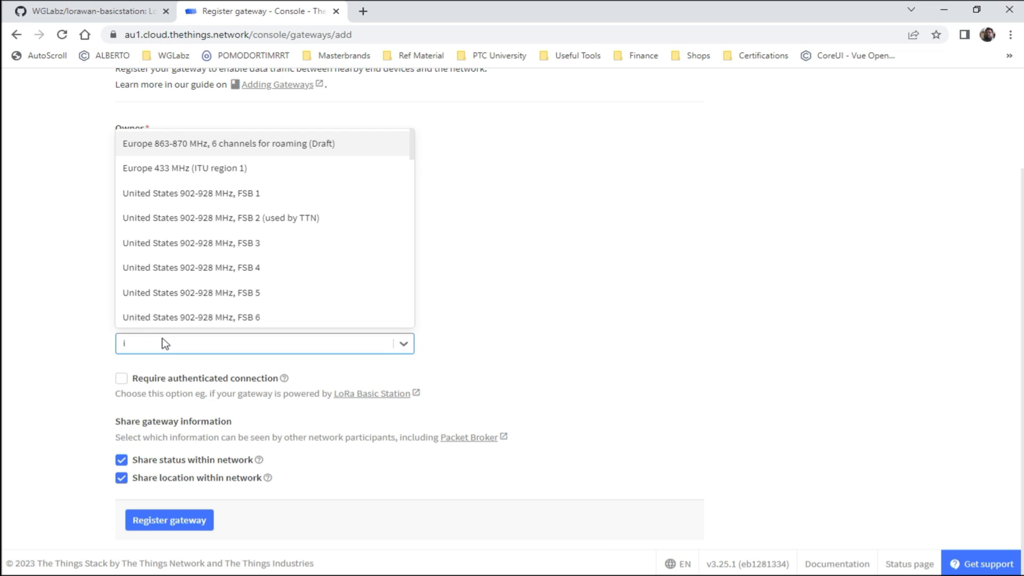
text(ndia)
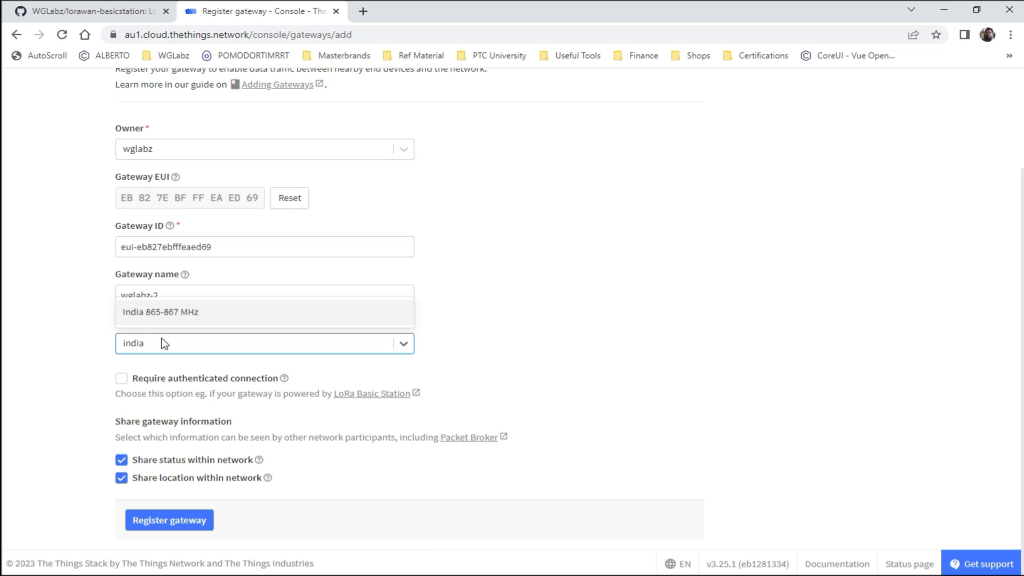
click(162, 318)
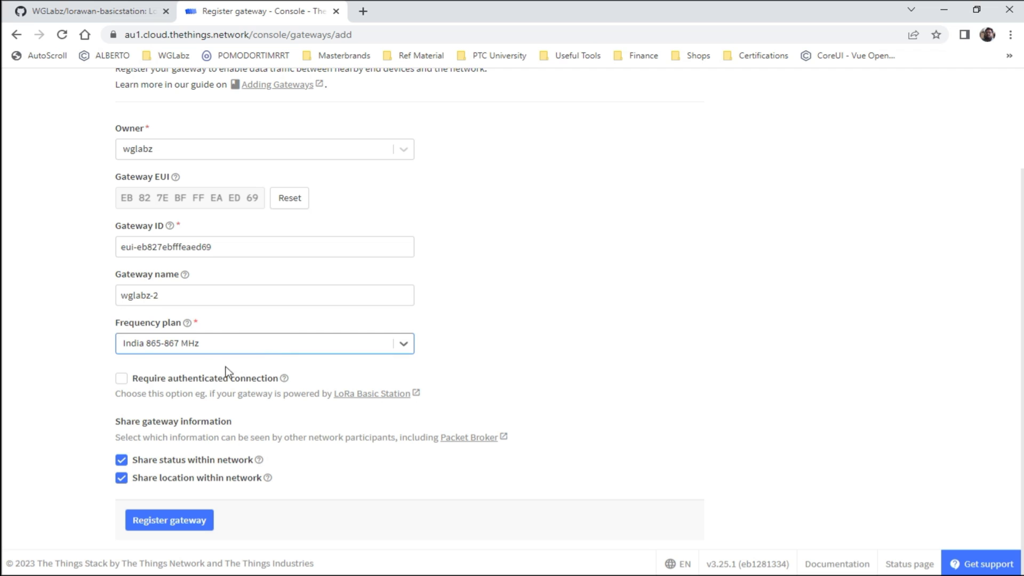
click(122, 378)
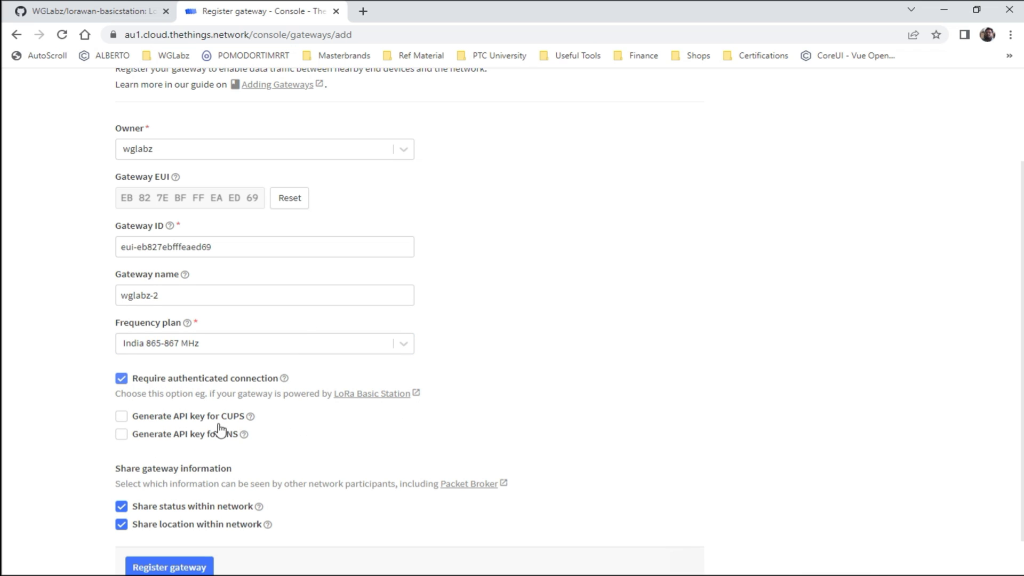
scroll(213, 446, down, 1)
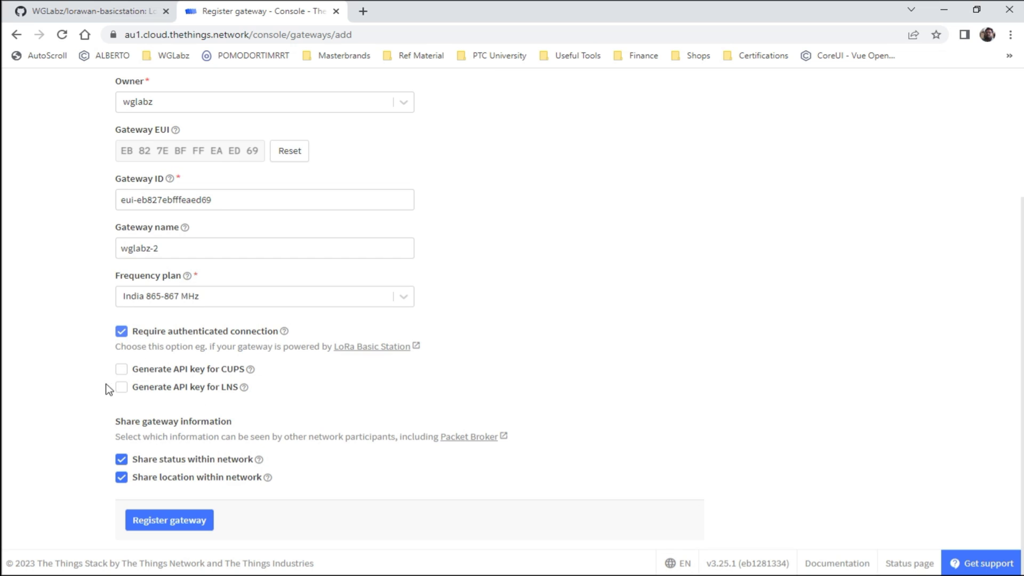
click(121, 369)
click(167, 520)
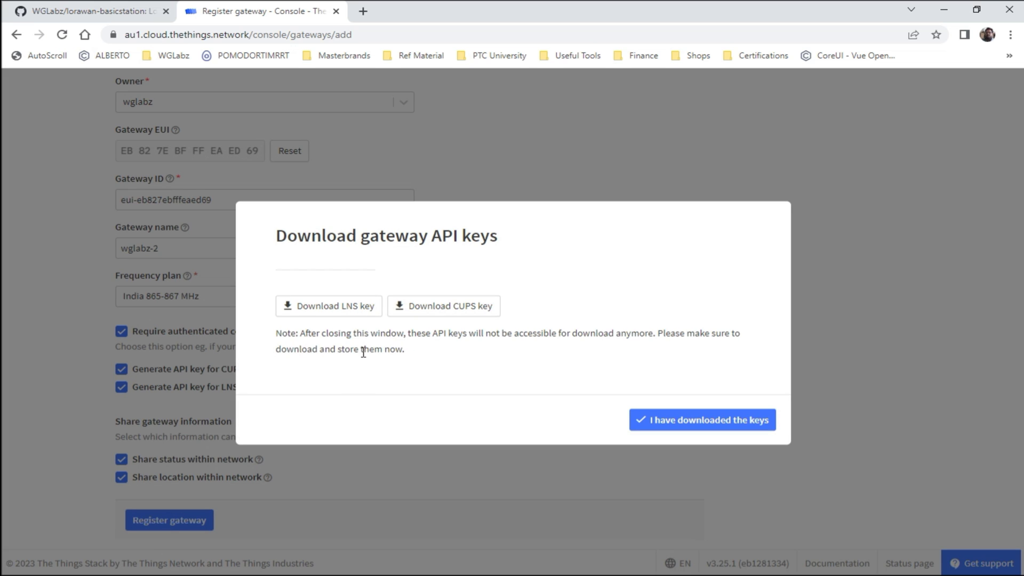
Download the LNS key (tc.key) and CUPS key (cups.key), then show them in the Downloads folder.
click(339, 309)
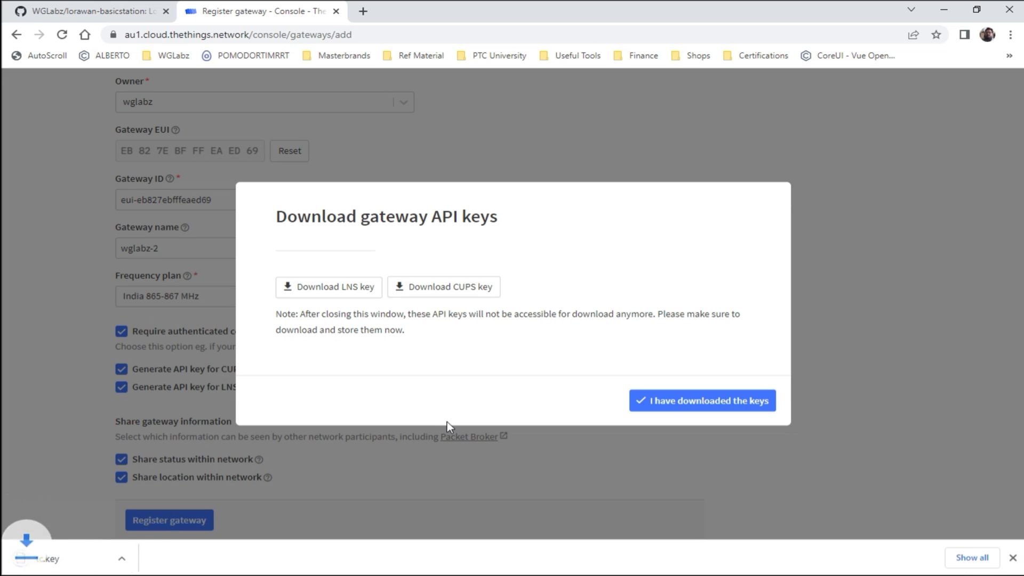
click(458, 293)
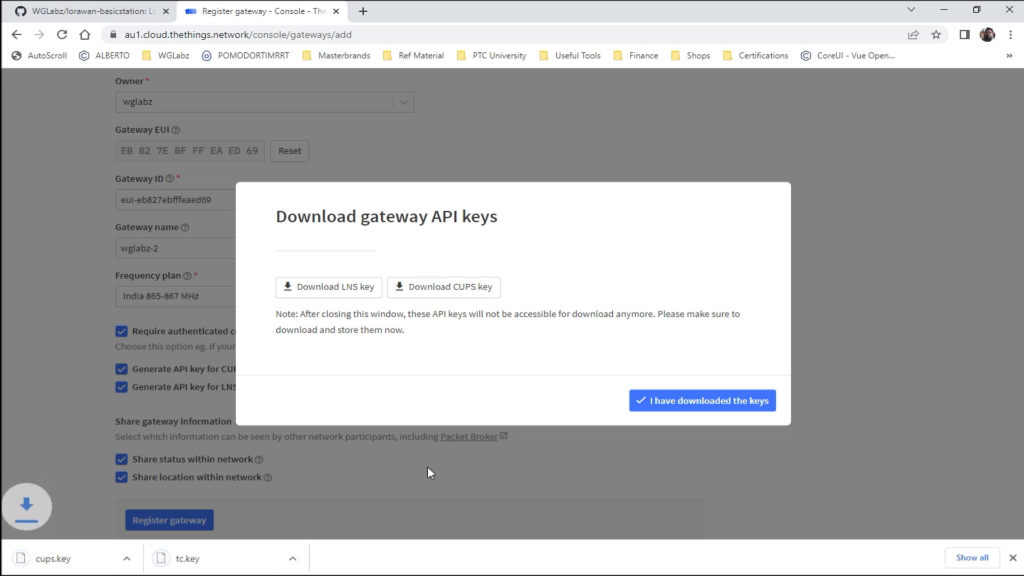
right_click(233, 557)
click(280, 524)
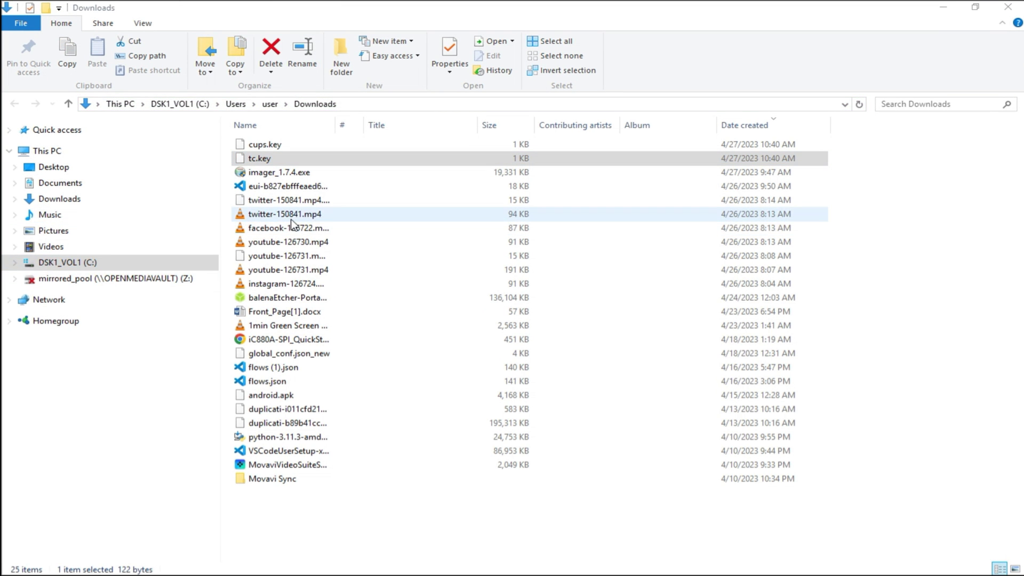
Open tc.key from the Downloads folder in Visual Studio Code.
right_click(263, 159)
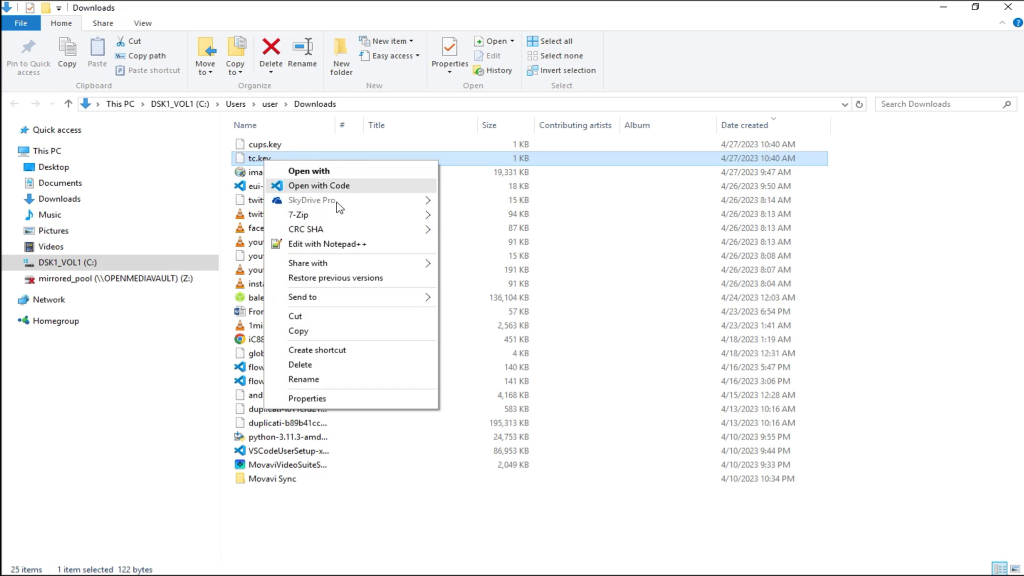
click(324, 188)
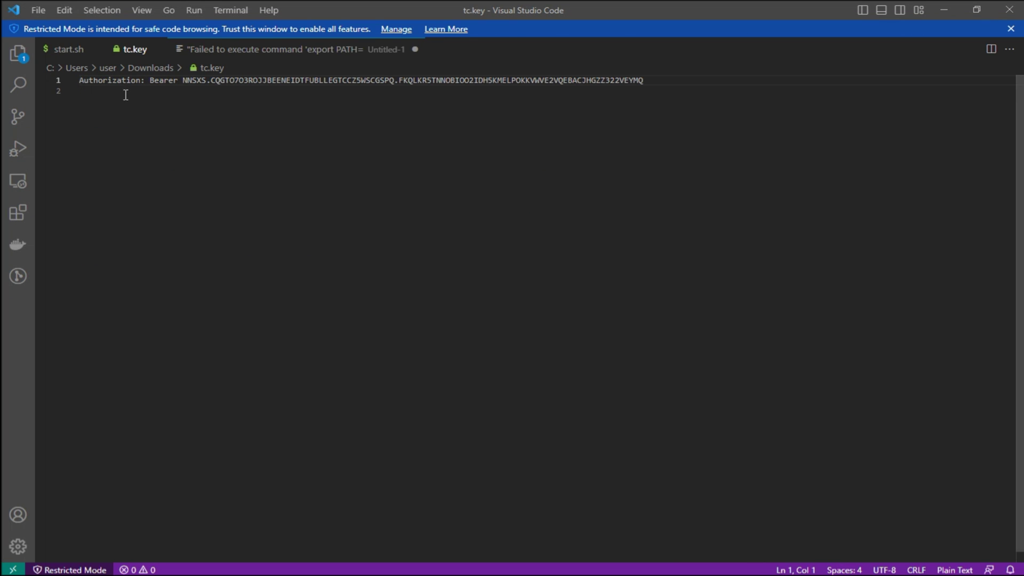
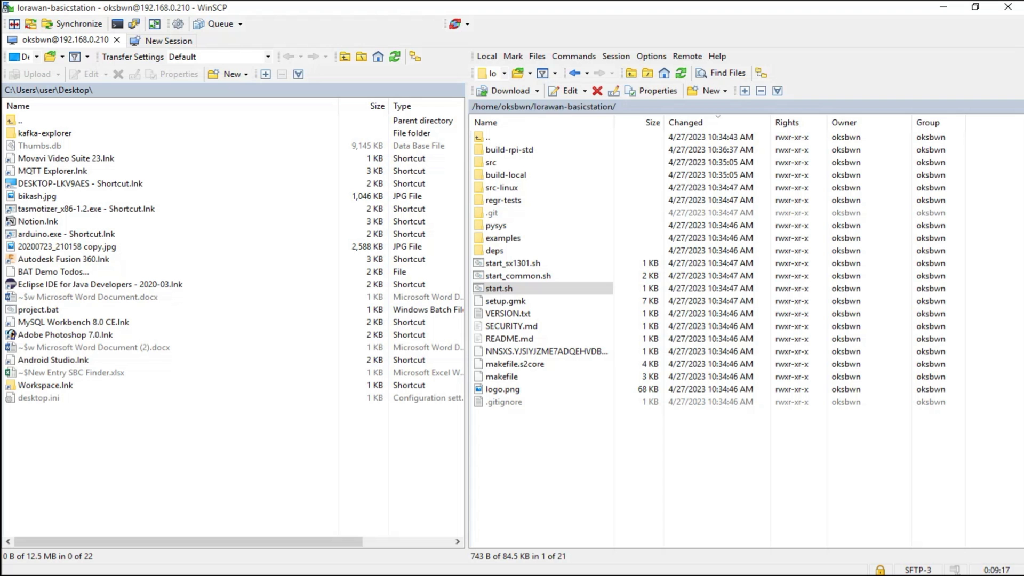
Open the Pi's start.sh in VS Code and paste the new tc.key API key over the TC_KEY value on line 10.
click(498, 288)
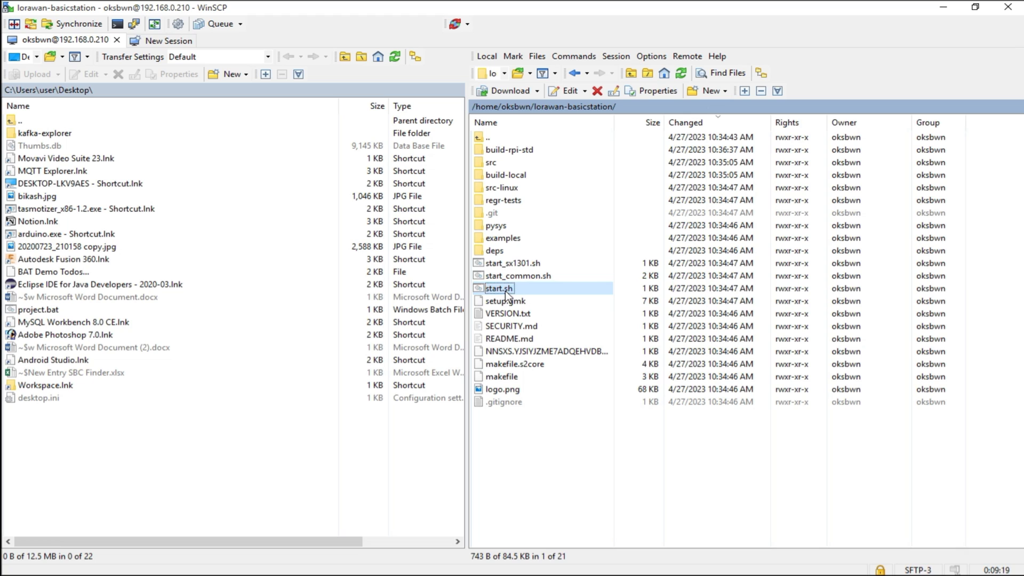
double_click(504, 290)
drag(116, 176, 566, 179)
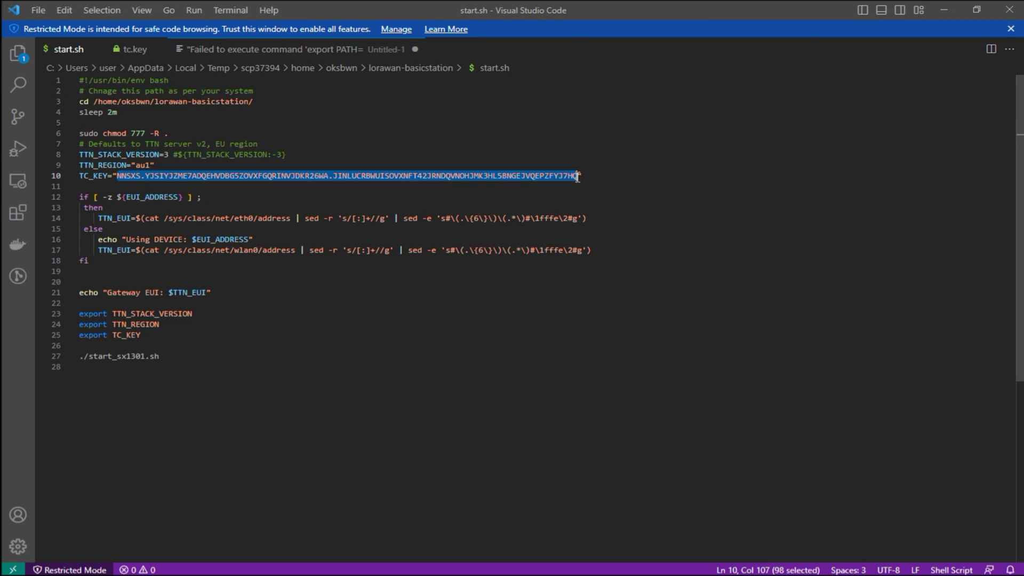
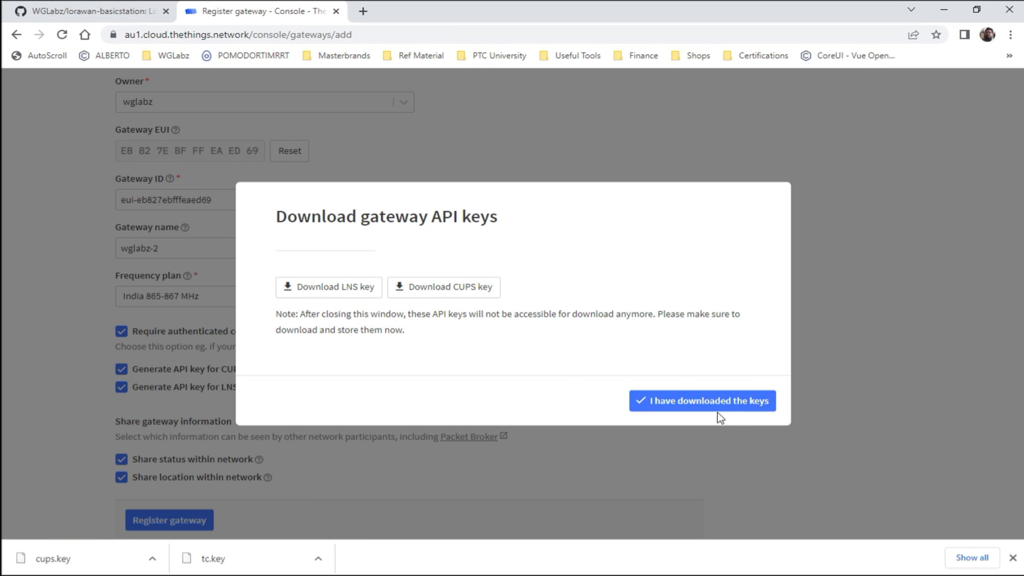
Confirm the gateway API keys were downloaded and review the new gateway's overview.
click(711, 406)
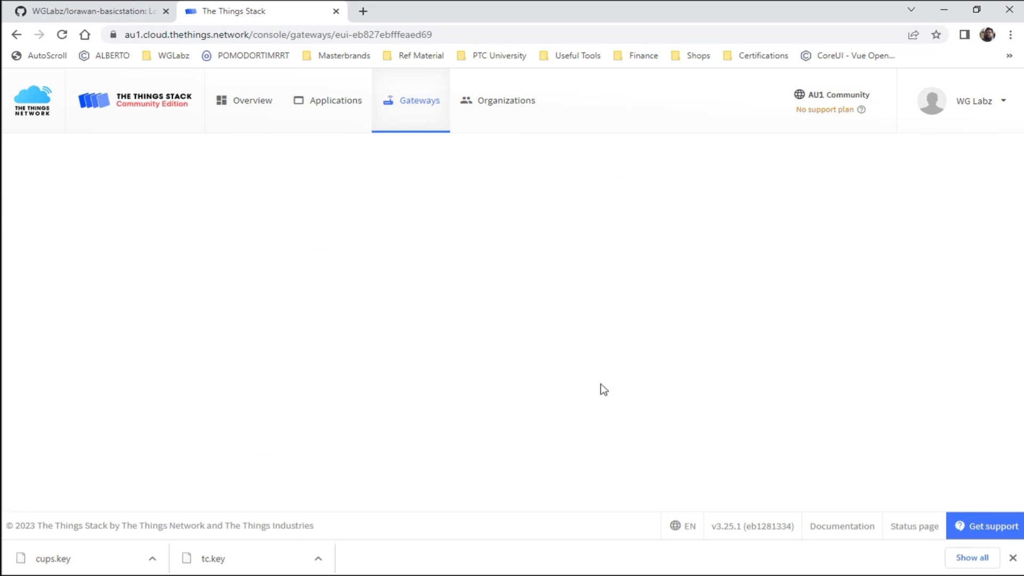
scroll(416, 352, down, 4)
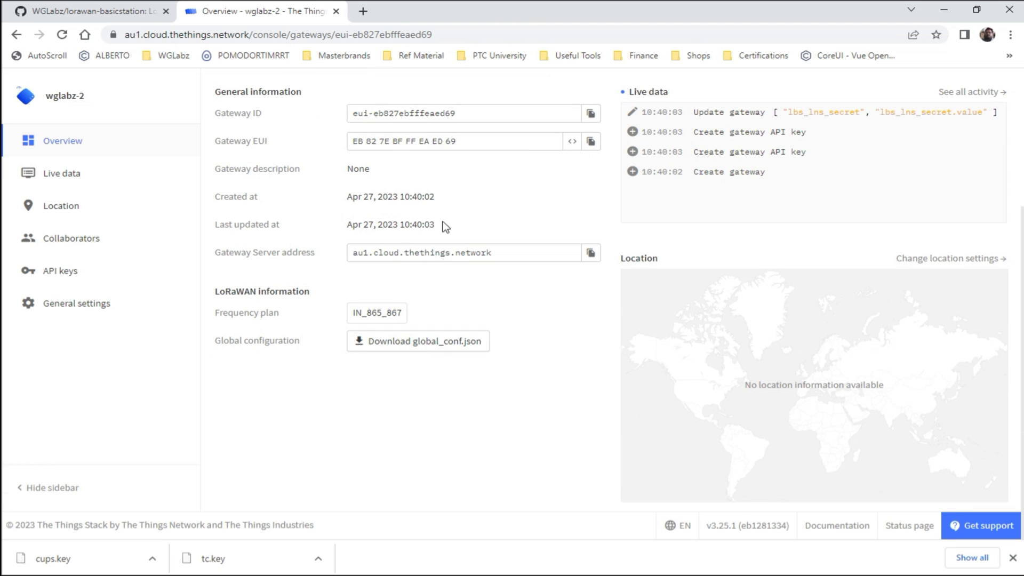
scroll(657, 384, up, 4)
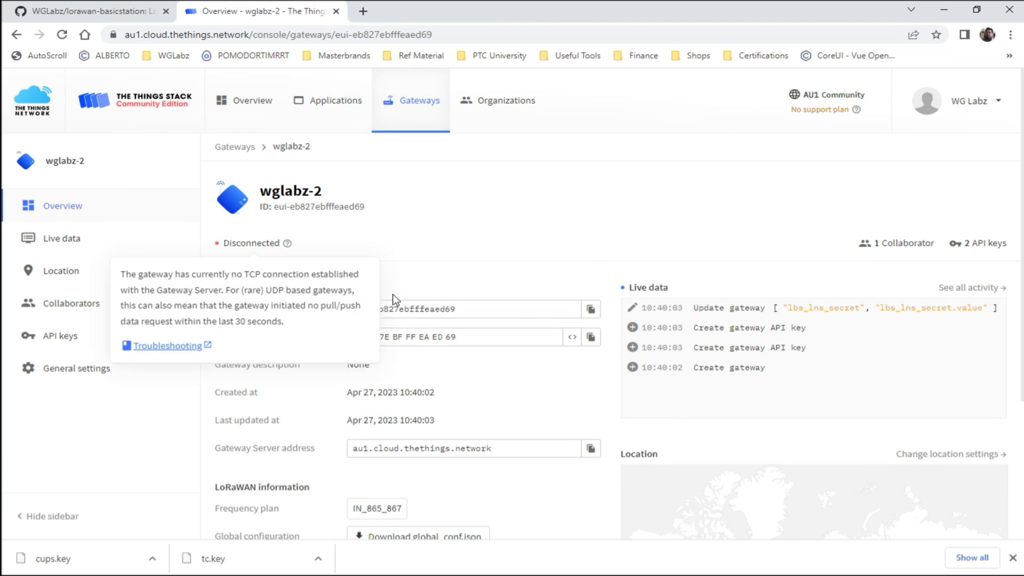
Switch the console to the Australia 1 cluster and open its gateways list.
click(270, 125)
click(399, 115)
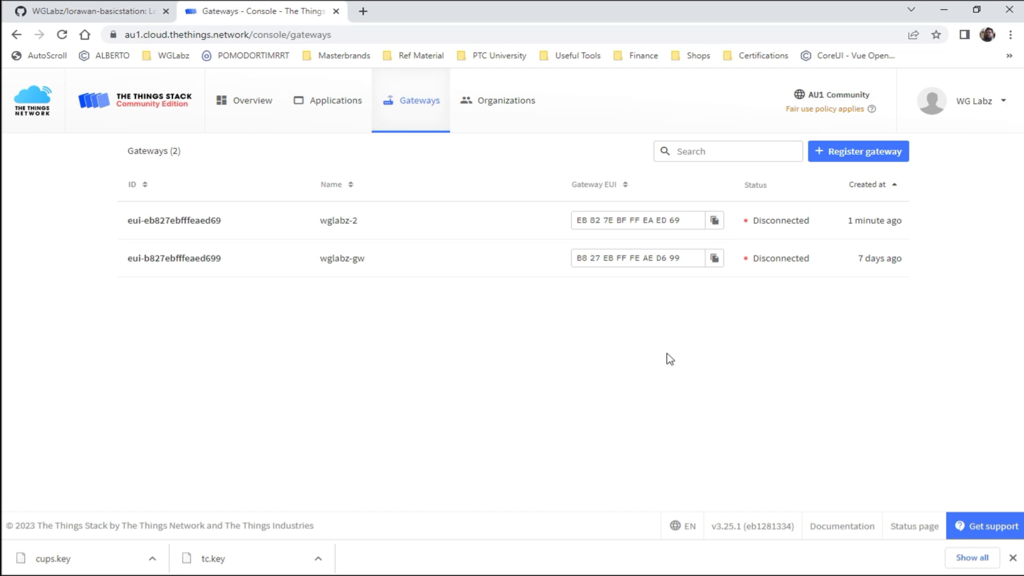
click(838, 111)
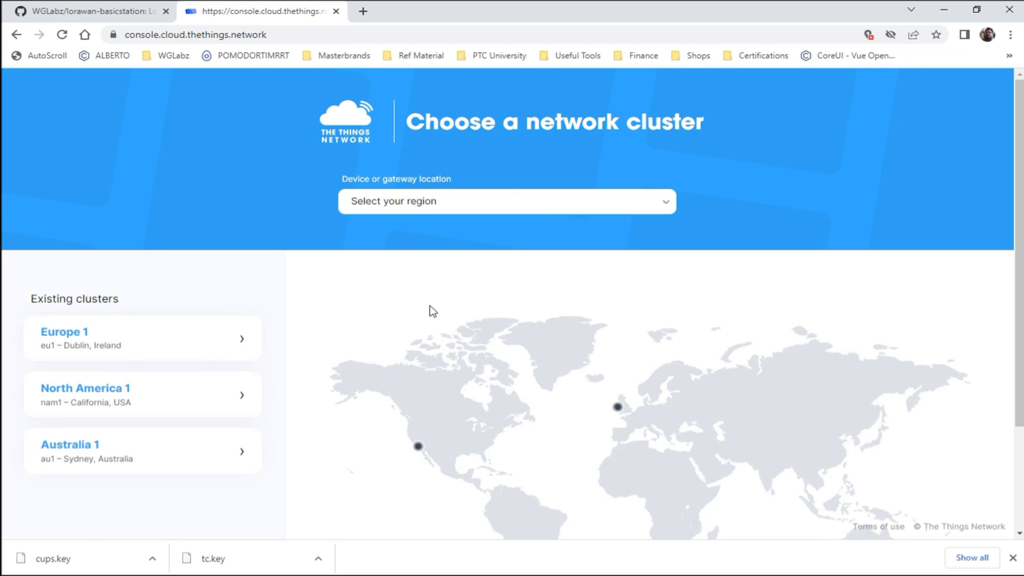
scroll(178, 379, down, 3)
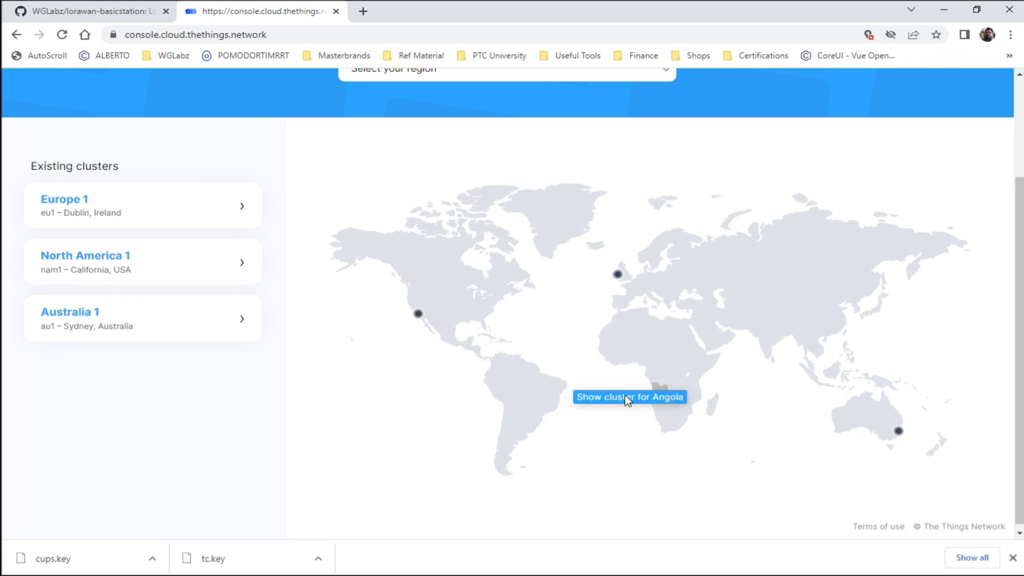
click(106, 329)
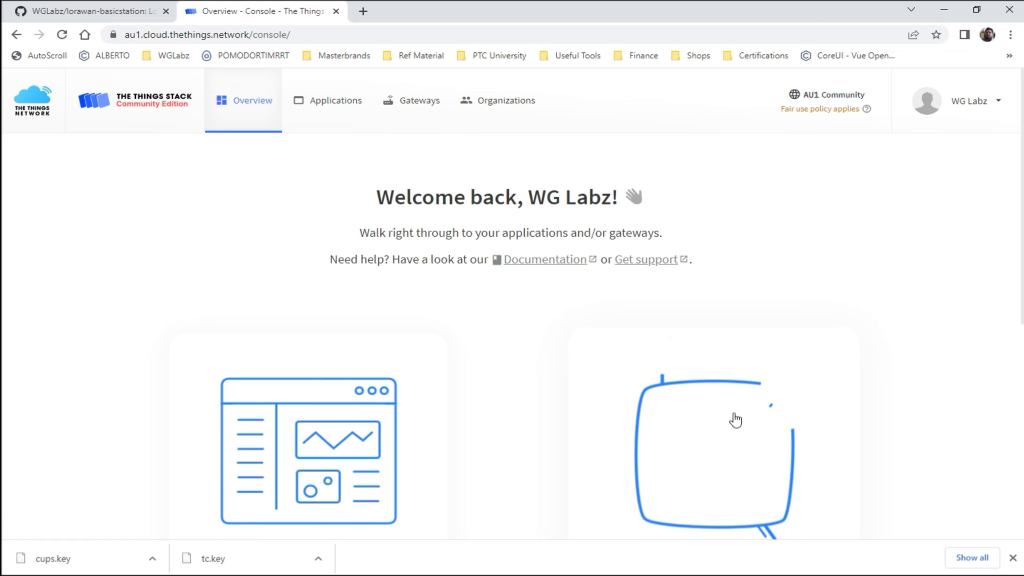
click(730, 418)
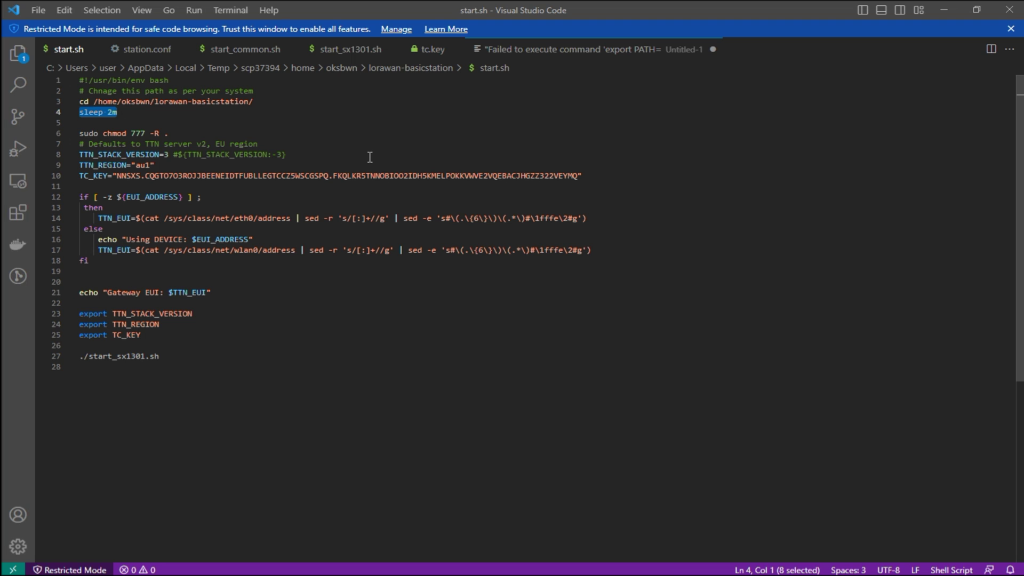
Try a // comment before balena-idle in start_common.sh, revert it, and move on to start_sx1301.sh.
click(245, 49)
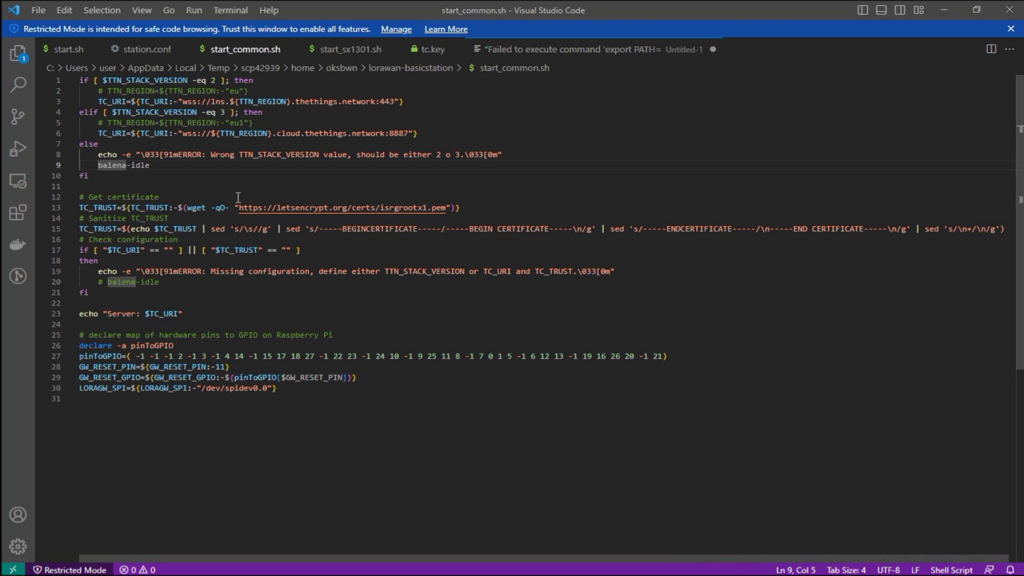
text(//)
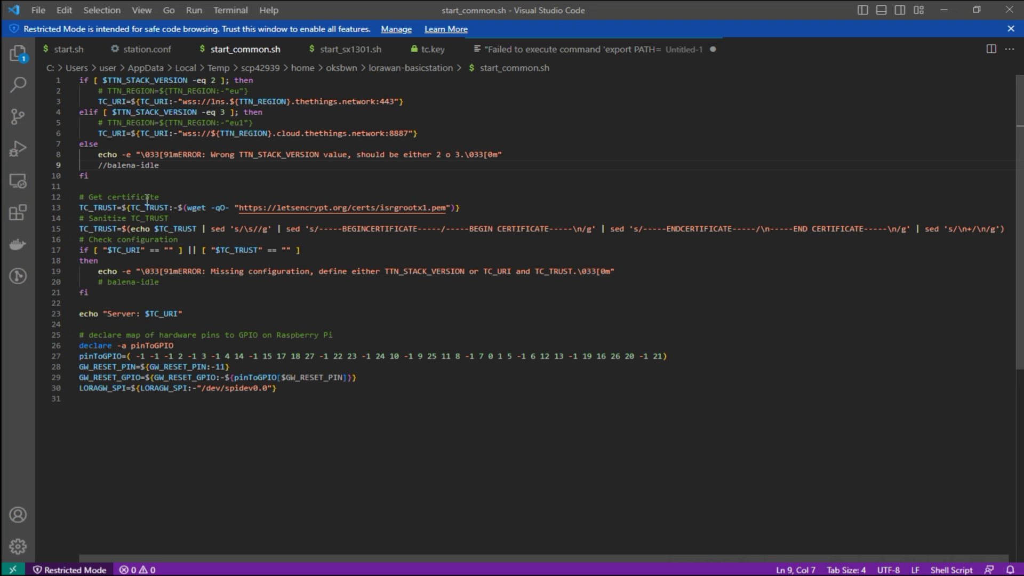
key(BackSpace)
key(BackSpace)
key(ctrl+Page_Down)
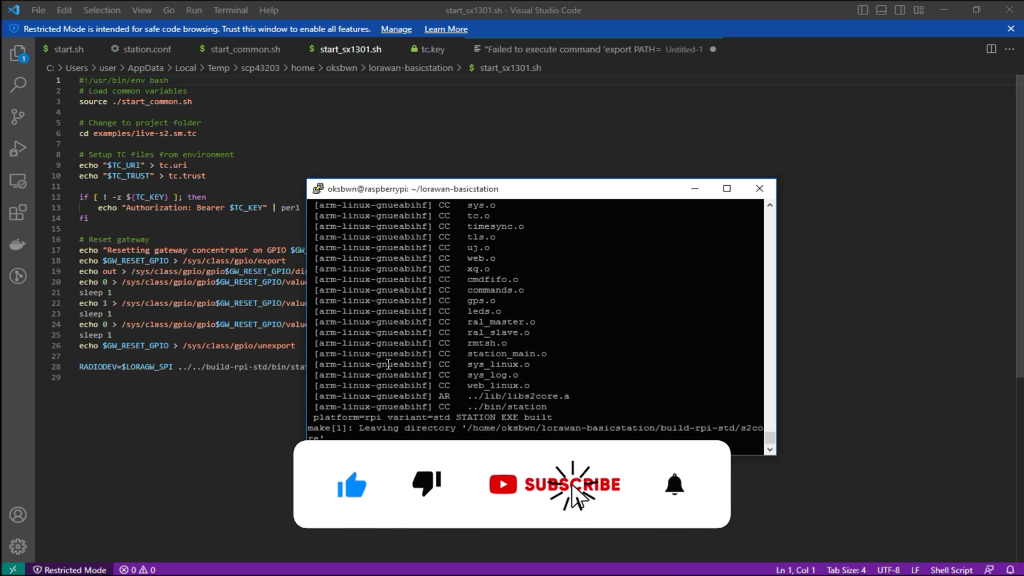
key(alt+Tab)
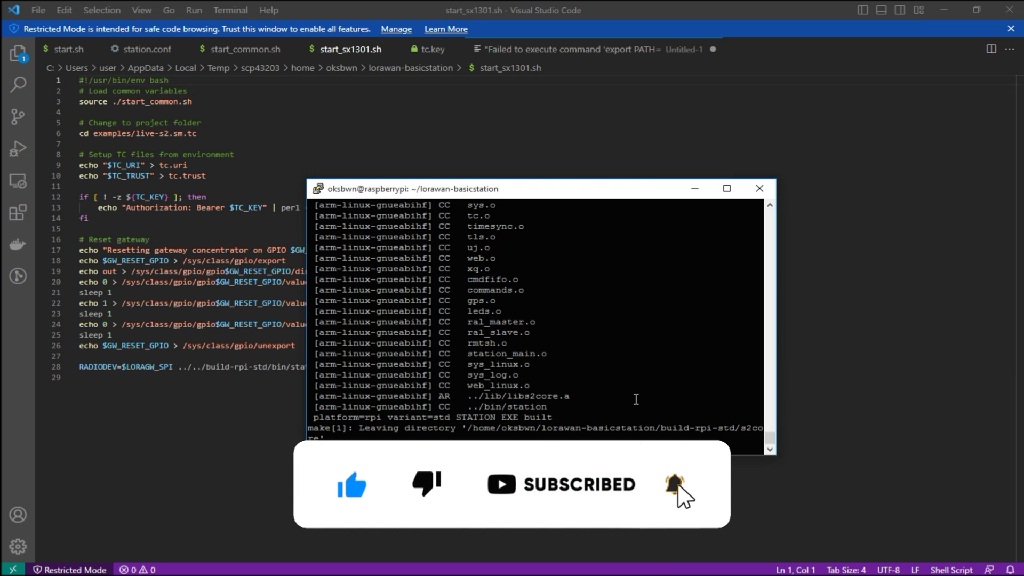
Run ./start.sh on the Pi in a maximized terminal, then stop it.
text(./start)
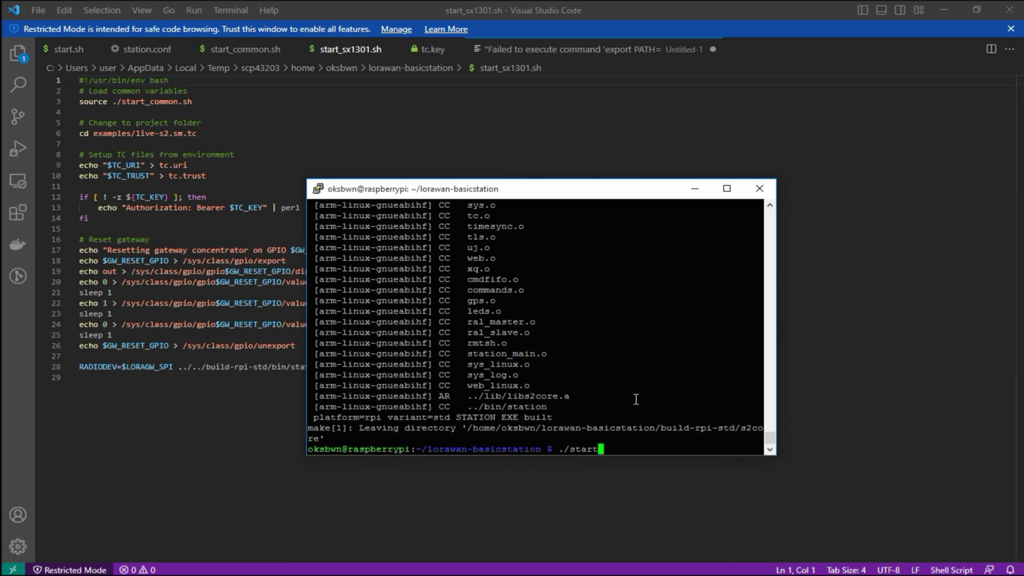
text(.sh)
key(Return)
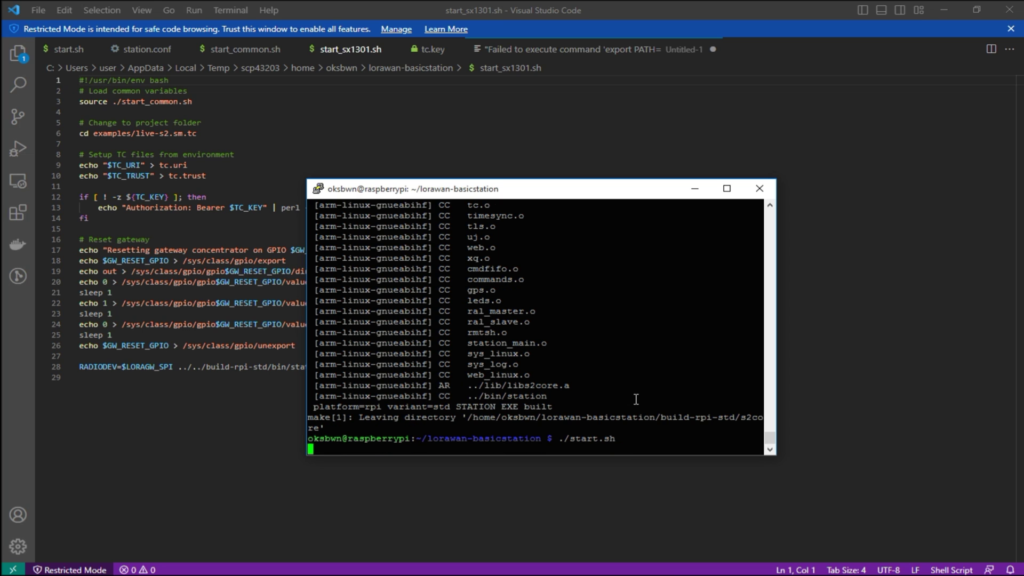
click(726, 189)
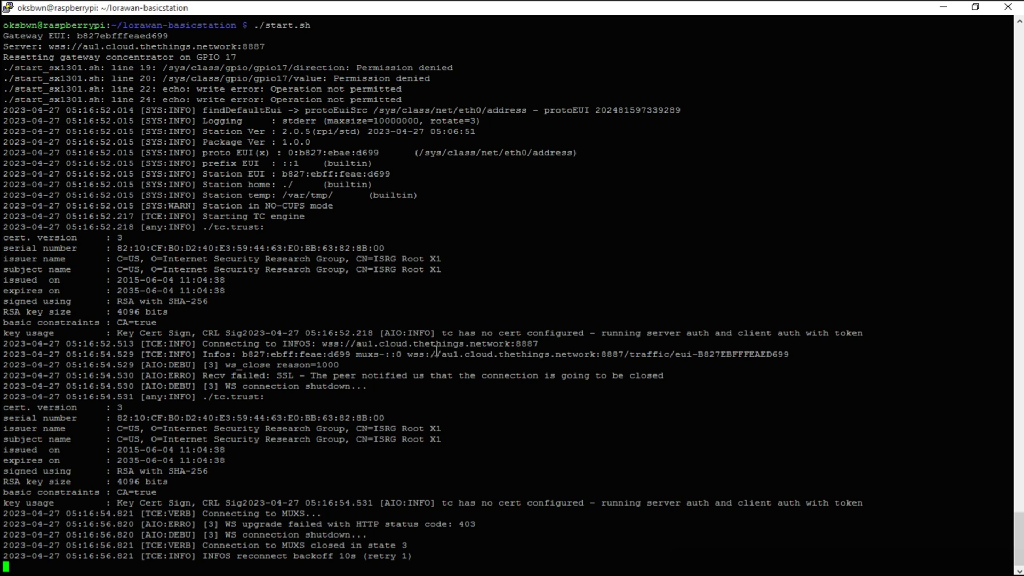
key(ctrl+c)
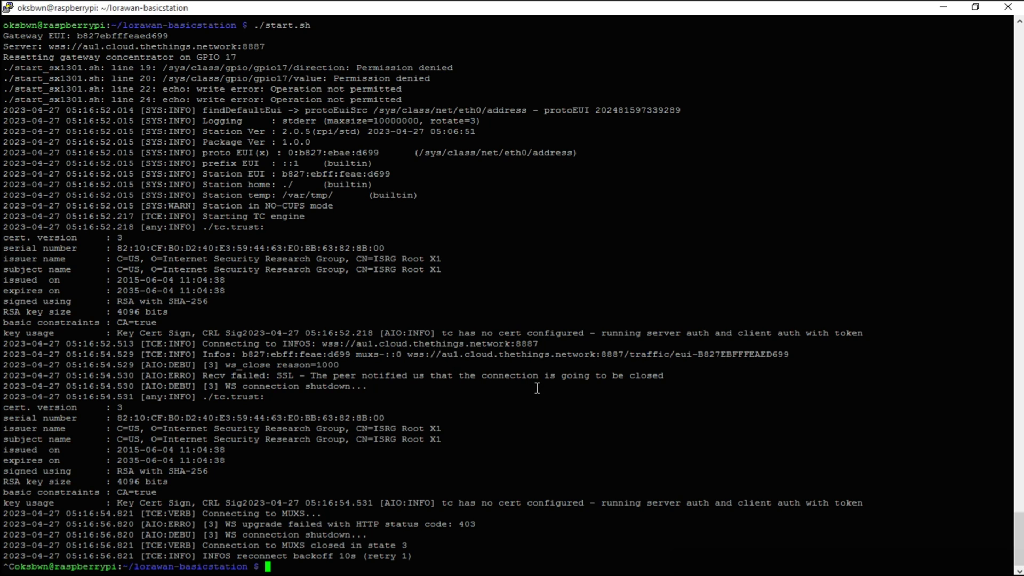
scroll(534, 385, up, 9)
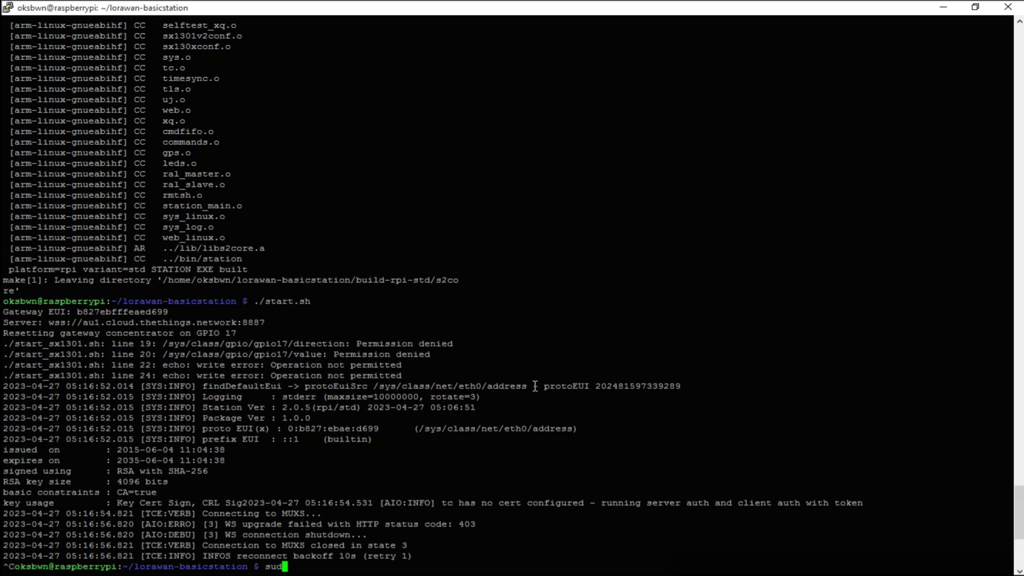
Comment out the sleep 2m line in start.sh in the editor.
key(alt+Tab)
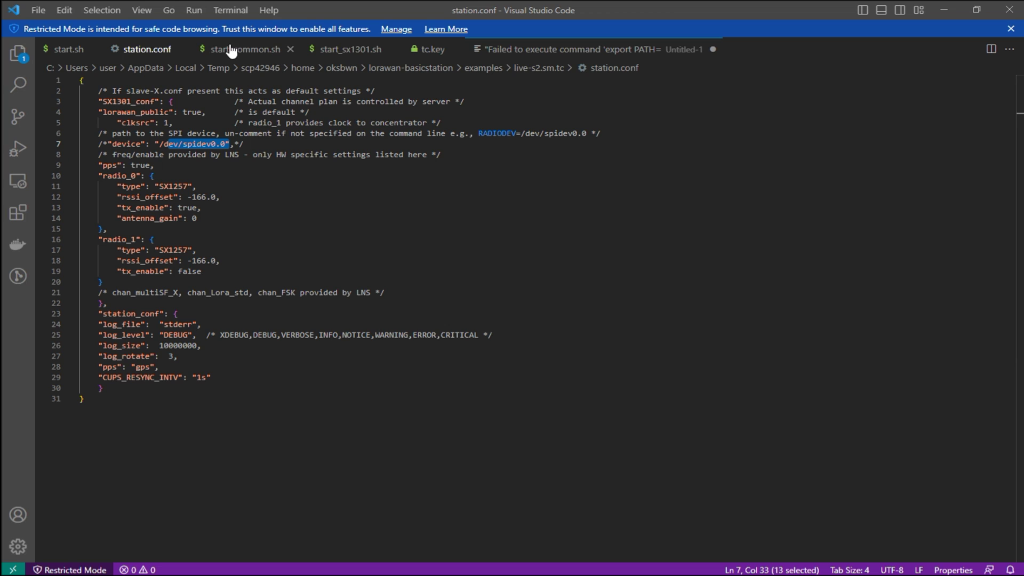
click(57, 51)
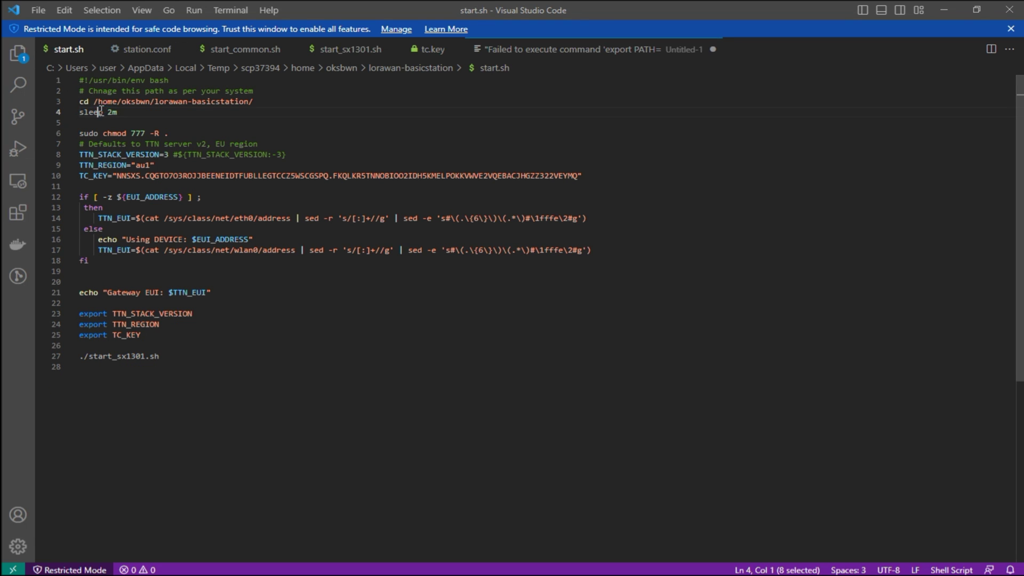
key(ctrl+slash)
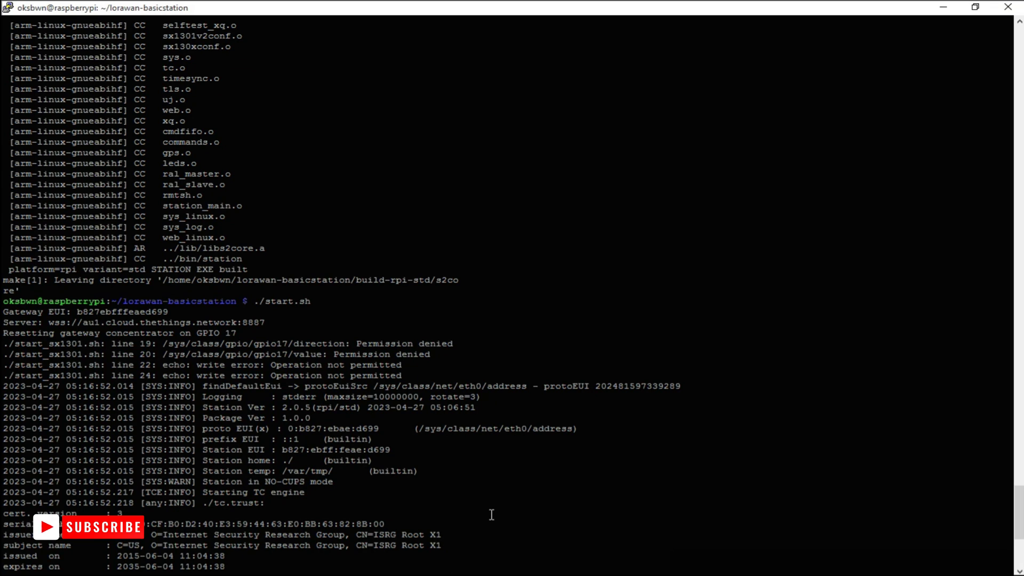
Rerun start.sh with sudo, inspect the HTTP 403 log lines, then stop it and clear the screen.
key(ctrl+c)
key(Up)
key(Home)
text(sudo)
key(Return)
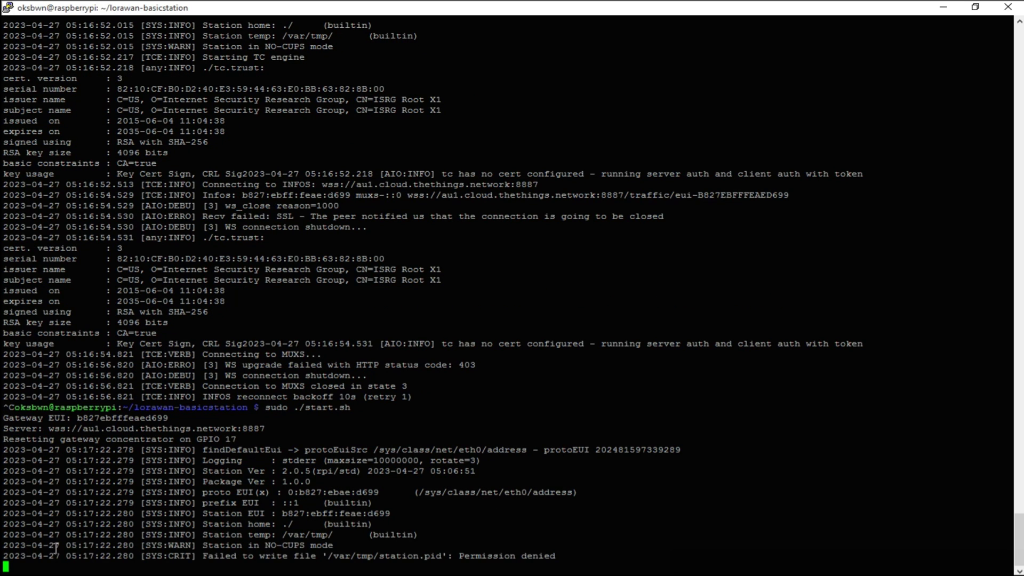
drag(53, 548, 388, 565)
click(528, 553)
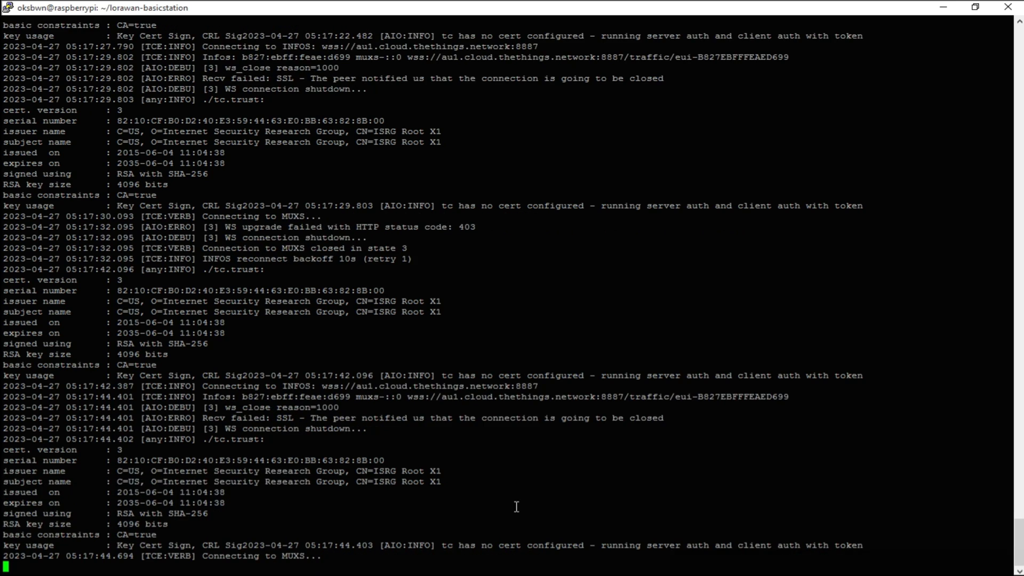
key(ctrl+c)
key(ctrl+l)
Rerun sudo ./start.sh, then give /var/tmp/station.pid 777 permissions with sudo chmod.
text(sudo ./start.sh)
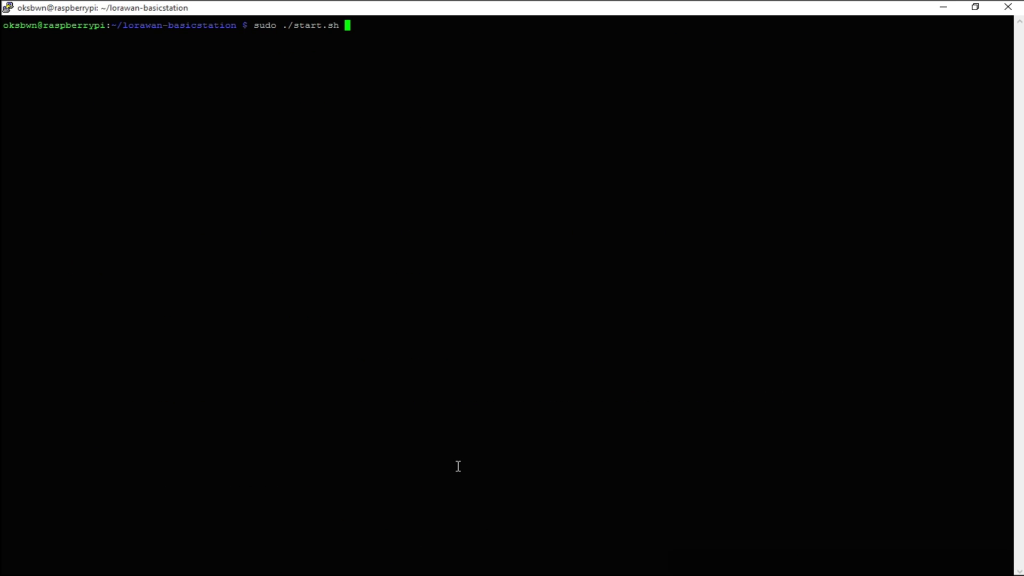
key(Return)
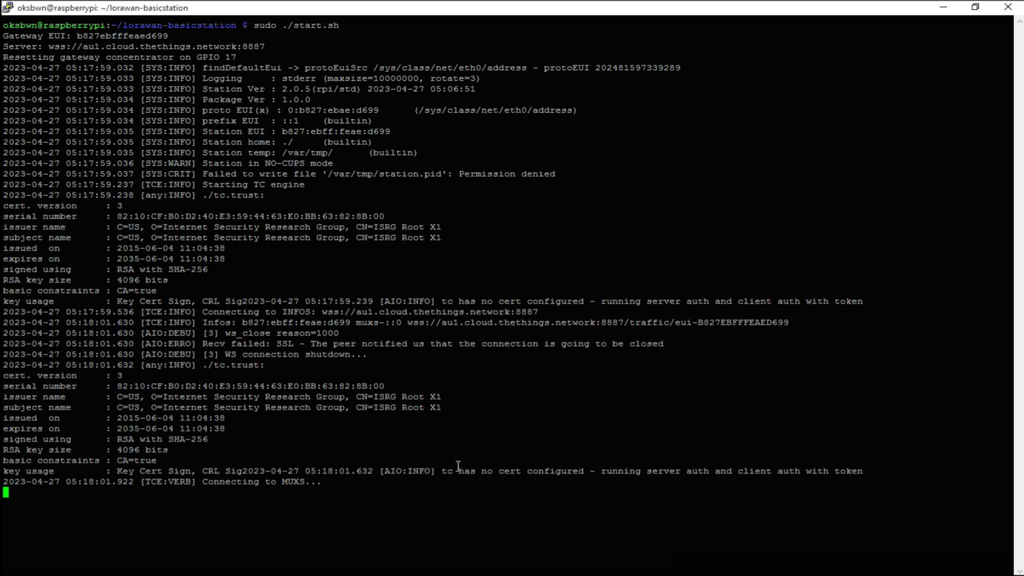
key(ctrl+c)
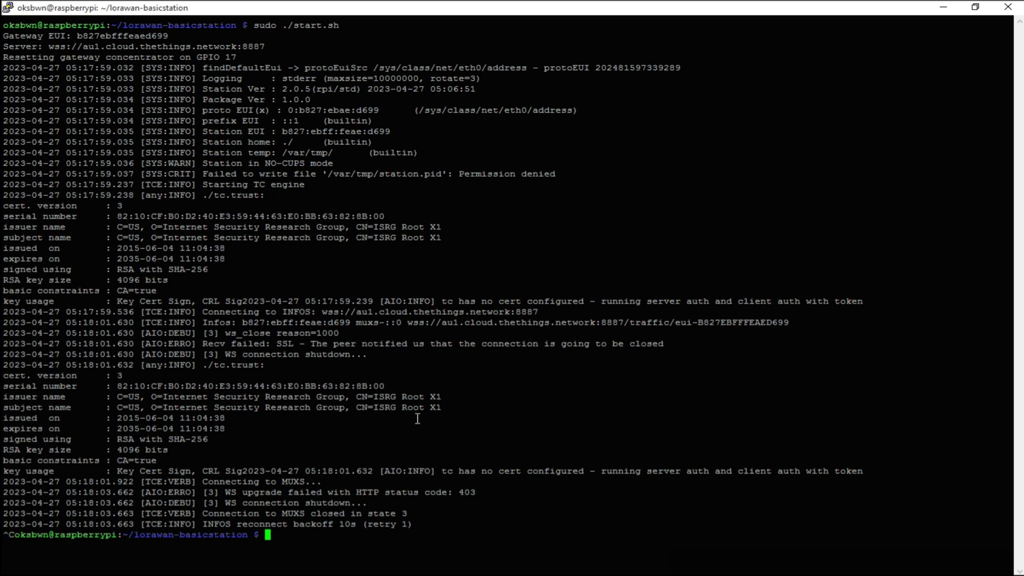
drag(325, 178, 440, 178)
right_click(438, 175)
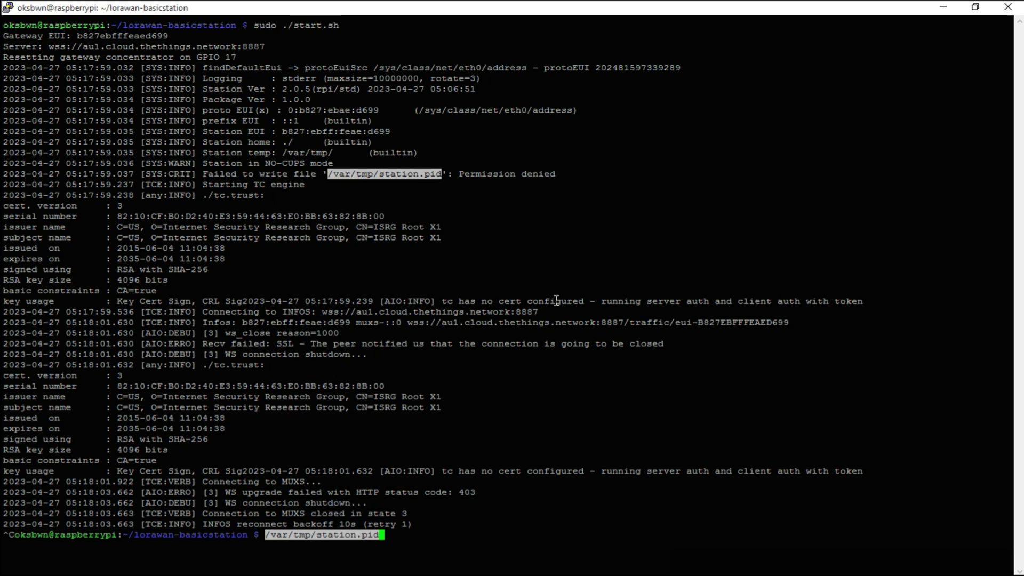
key(Home)
text(sudo ch)
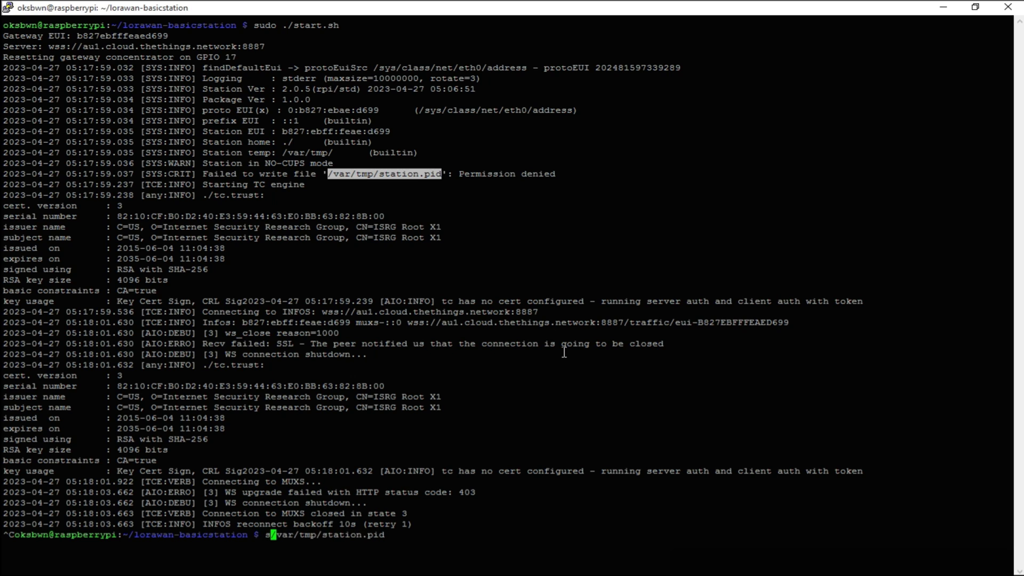
text(mod 777)
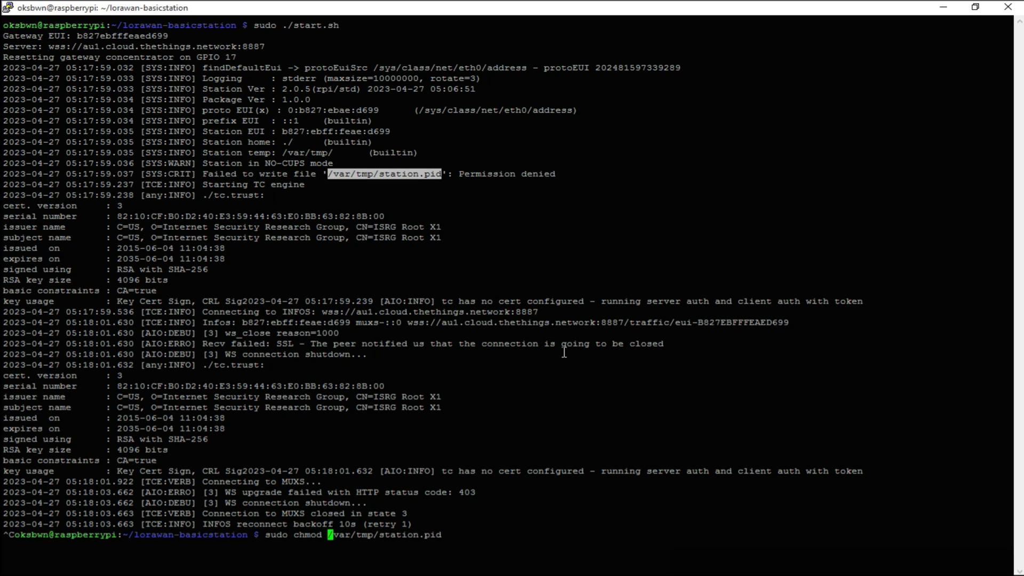
key(Return)
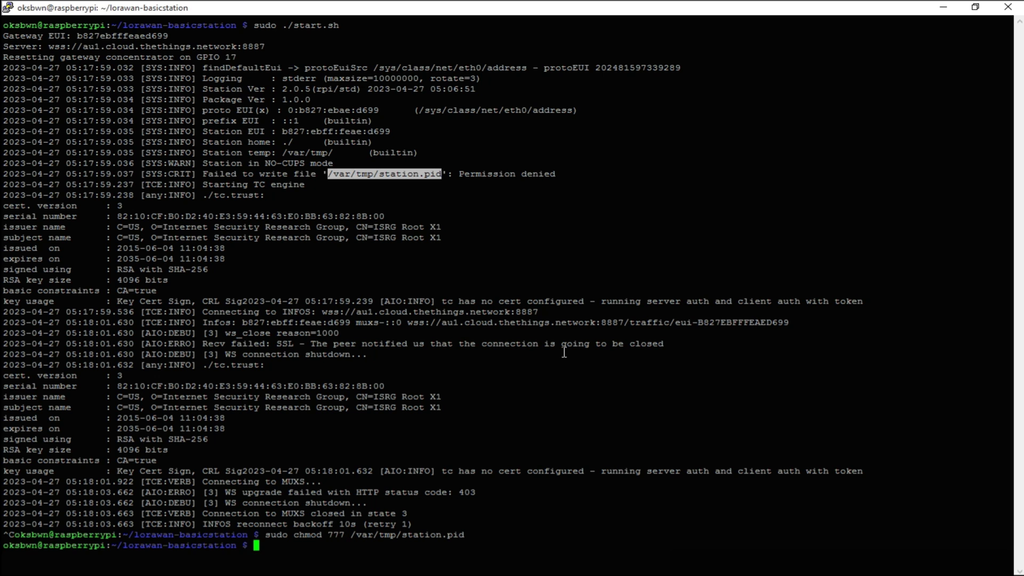
Rerun the start script, note the HTTP 403 error, and stop it.
key(Up)
key(Up)
key(Return)
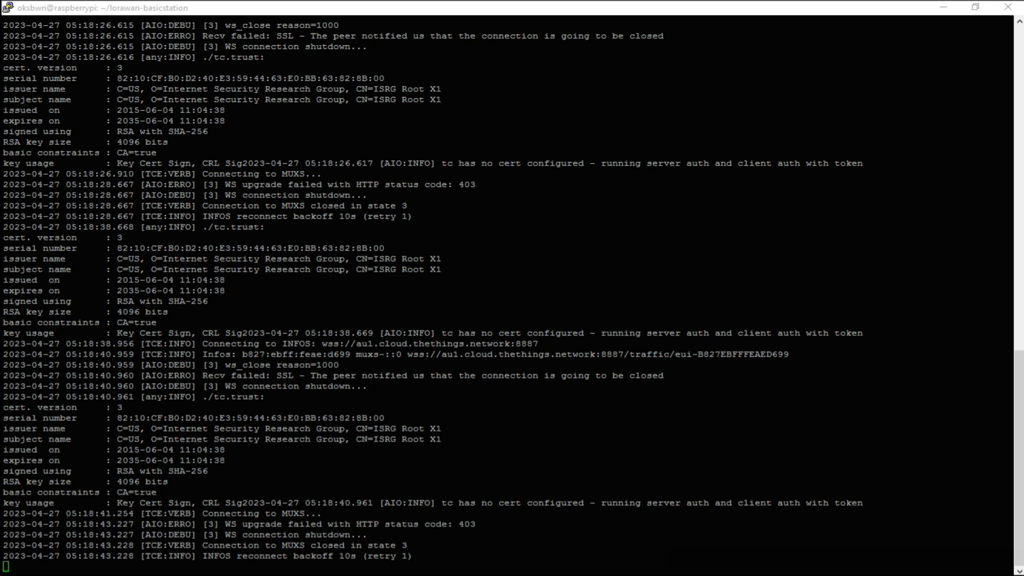
drag(321, 525, 506, 526)
key(ctrl+c)
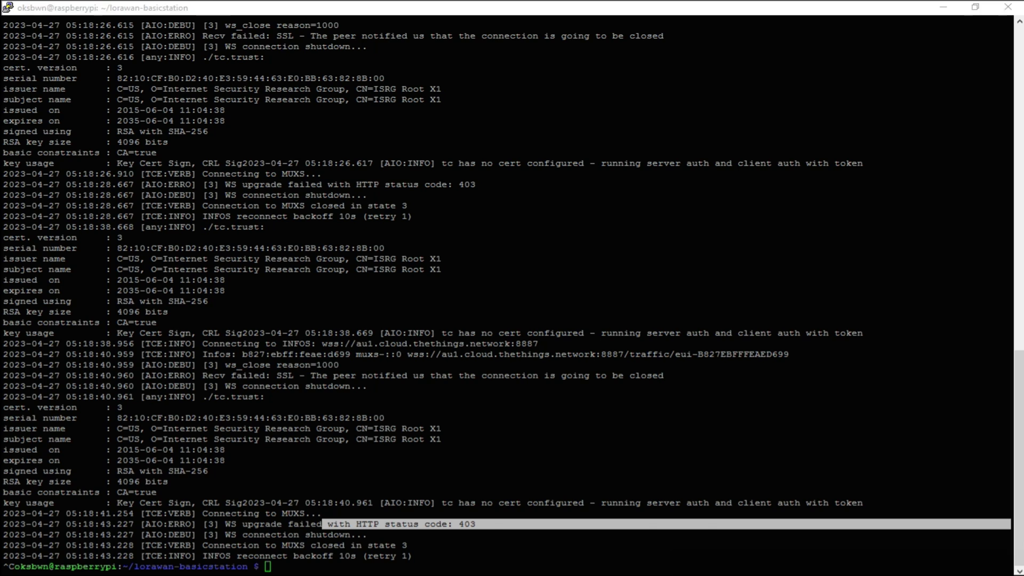
key(alt+Tab)
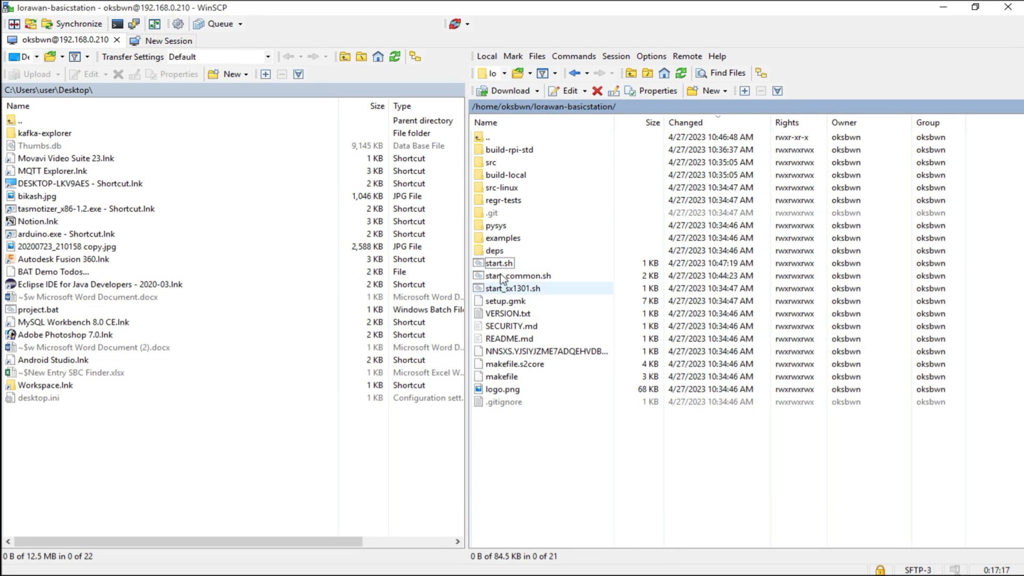
Select the old TC_KEY value on line 10 of start.sh in VS Code.
key(alt+Tab)
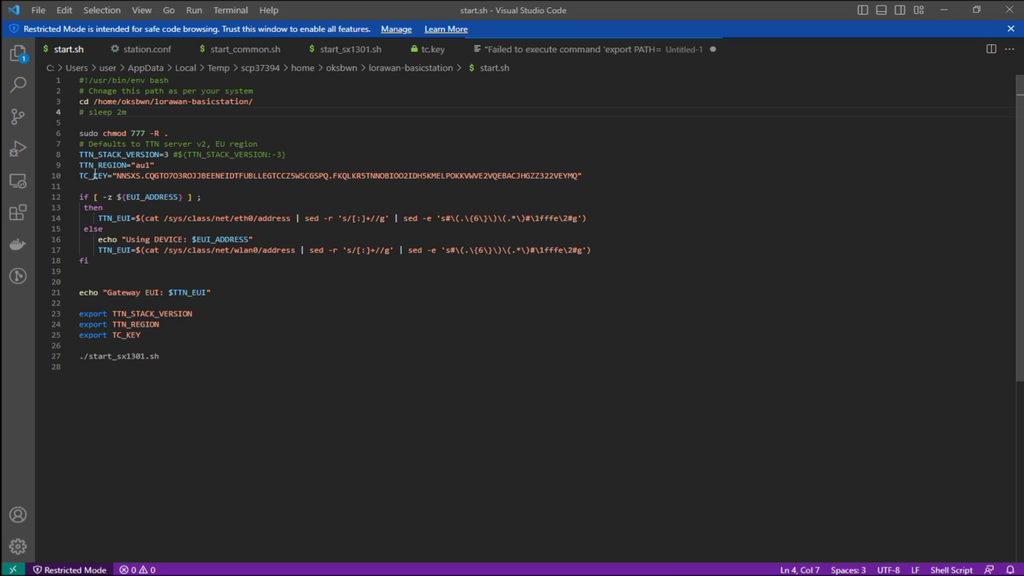
drag(120, 177, 578, 178)
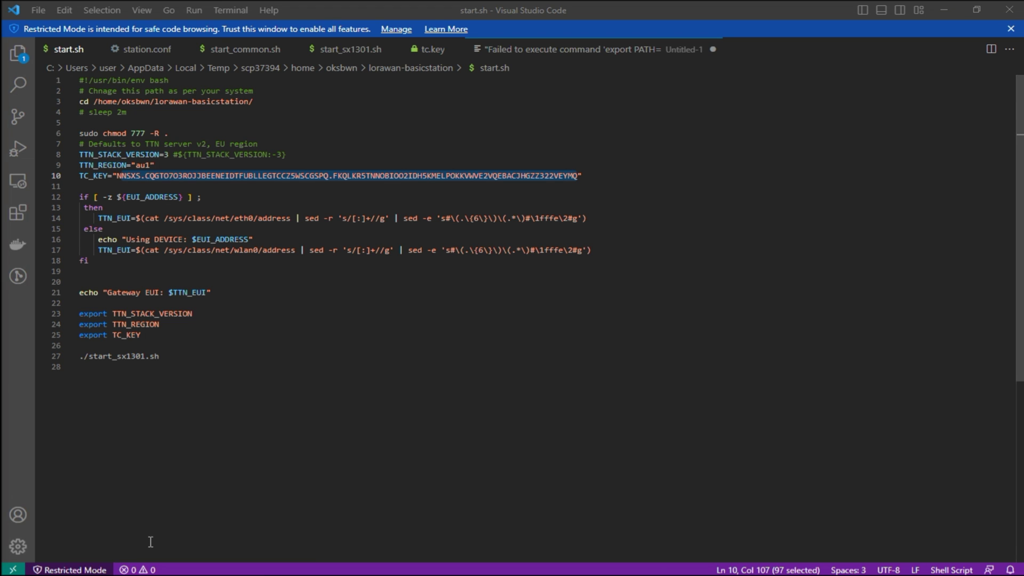
Delete the wglabz-2 gateway, confirming with its pasted gateway ID.
click(206, 526)
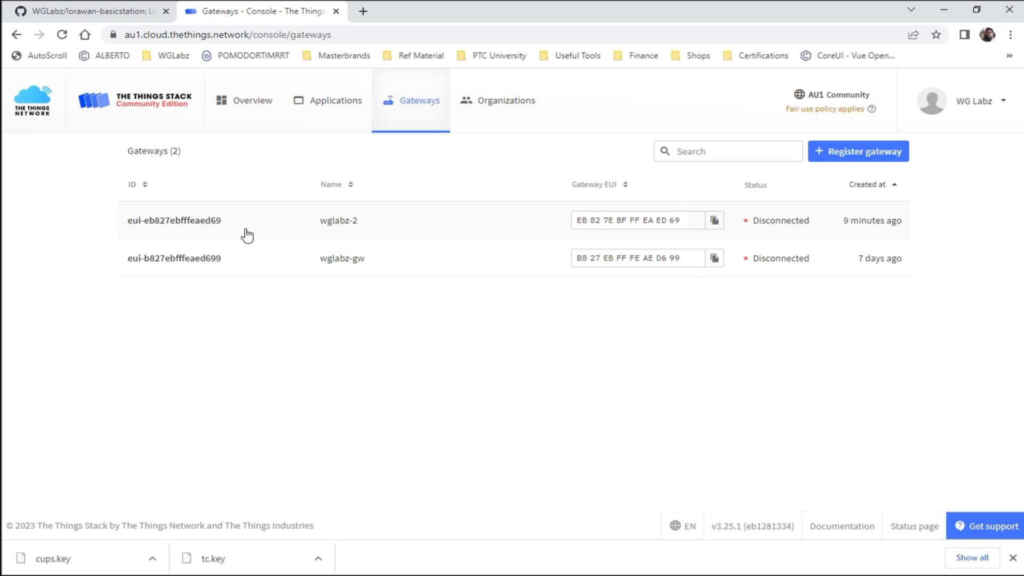
click(830, 235)
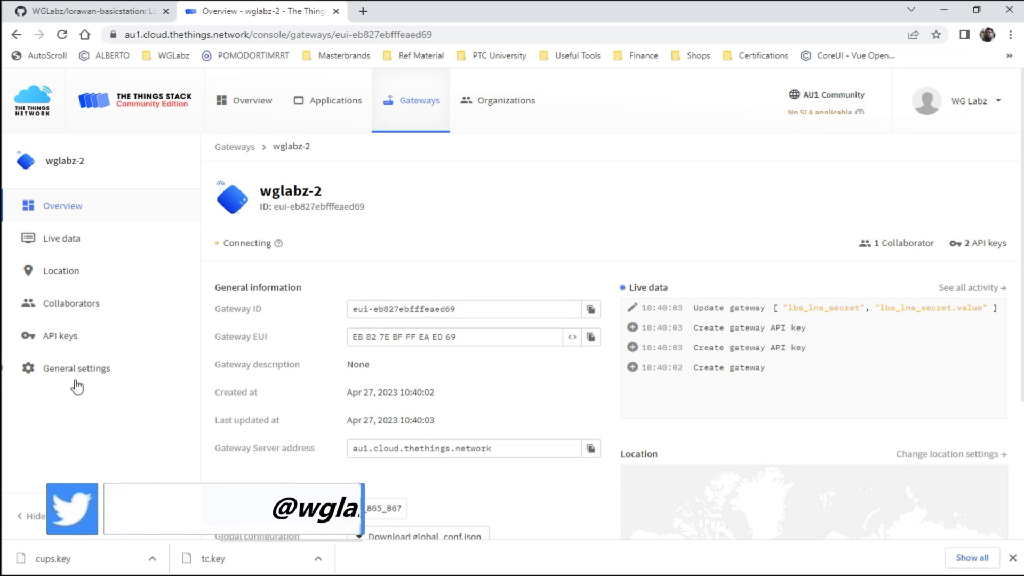
click(79, 368)
scroll(394, 408, down, 10)
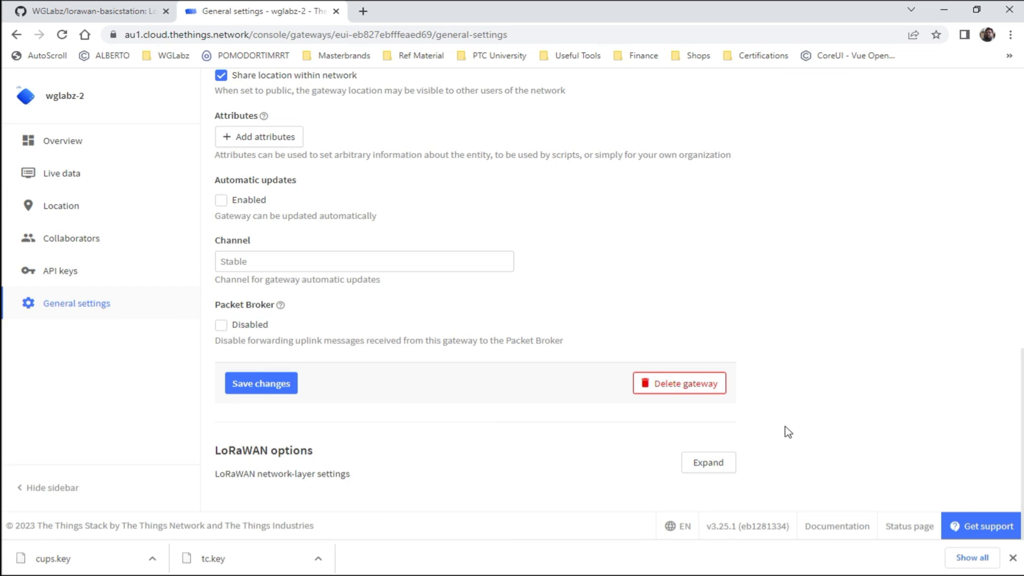
click(677, 385)
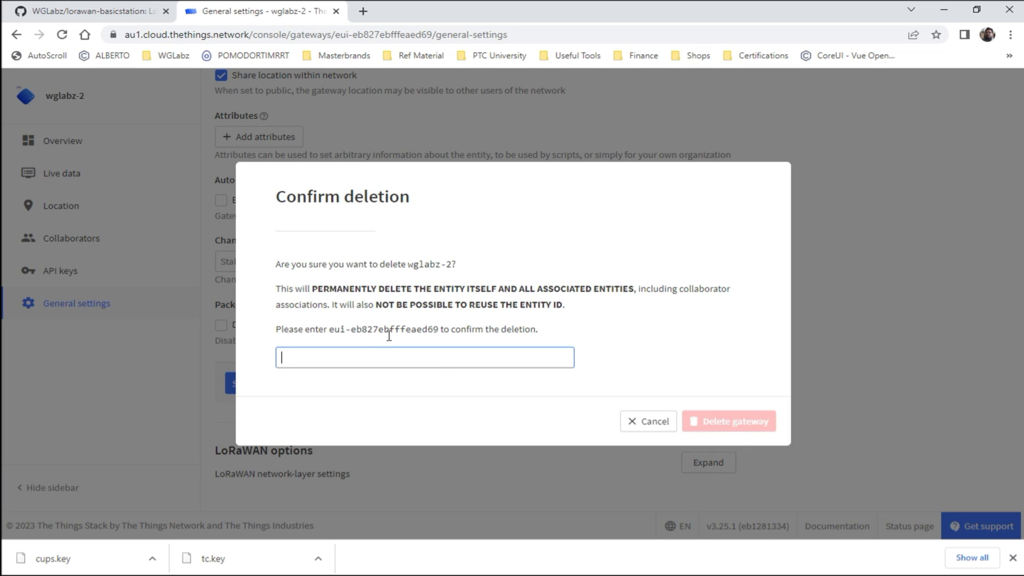
click(332, 331)
drag(331, 332, 438, 334)
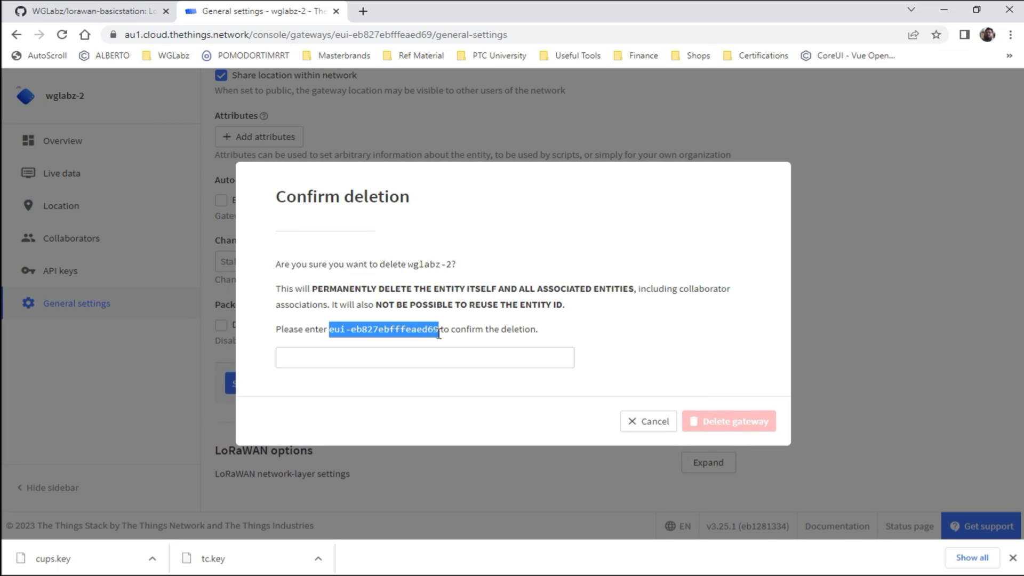
click(421, 356)
key(ctrl+v)
click(735, 422)
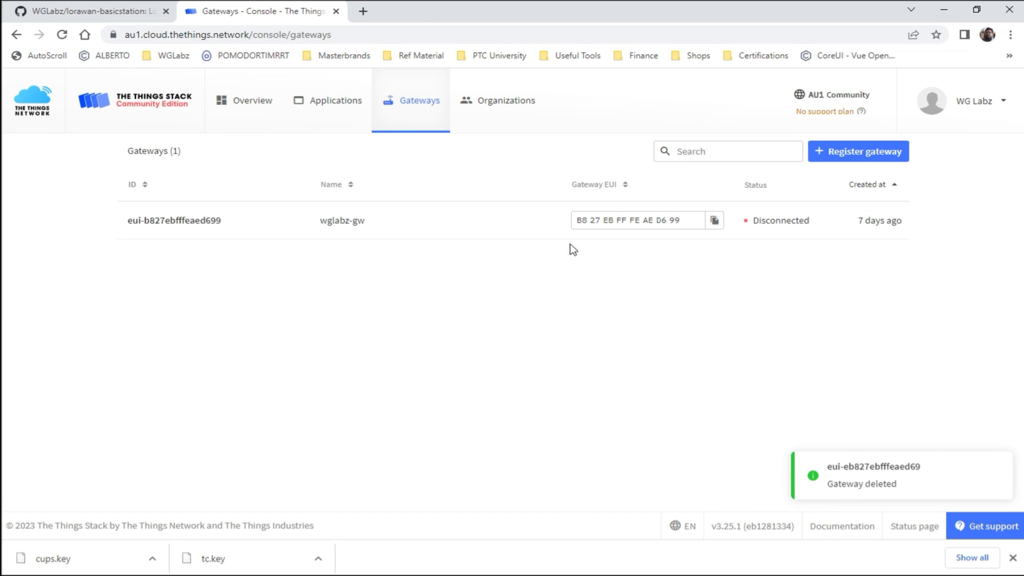
Open wglabz-gw's lns-api-key edit page and select its key.
click(436, 229)
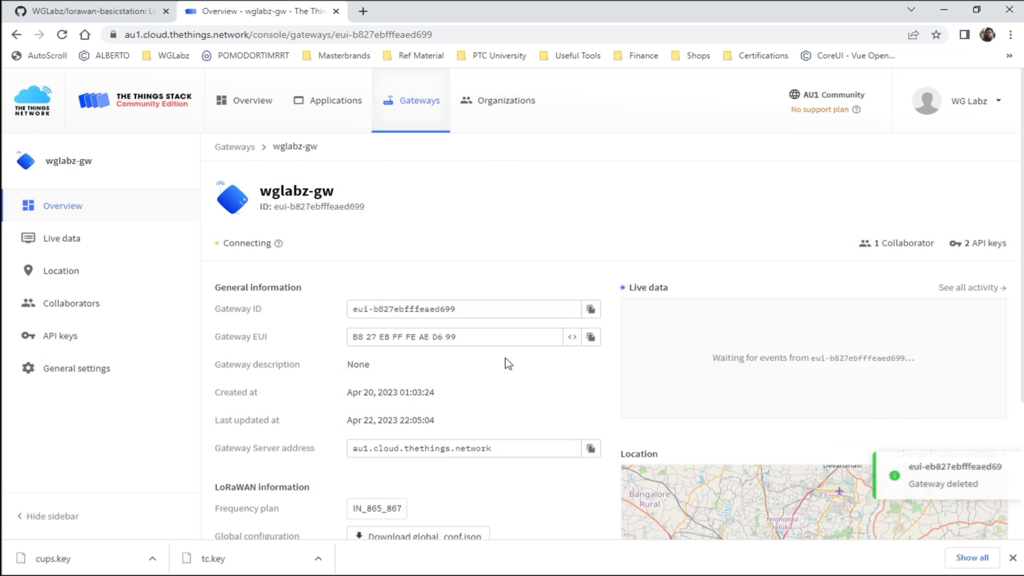
scroll(365, 368, down, 3)
click(70, 275)
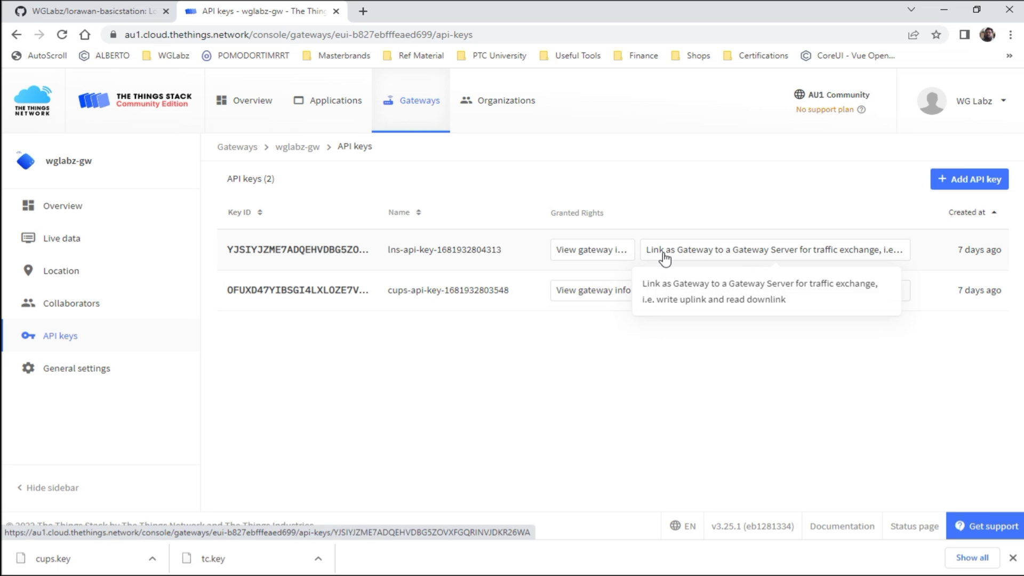
click(745, 258)
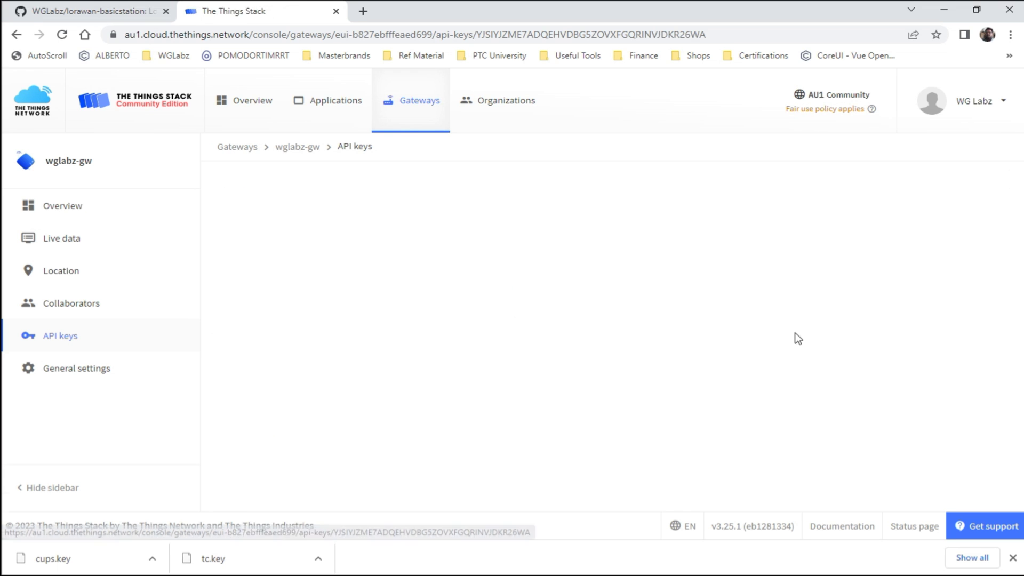
double_click(447, 255)
scroll(635, 359, down, 3)
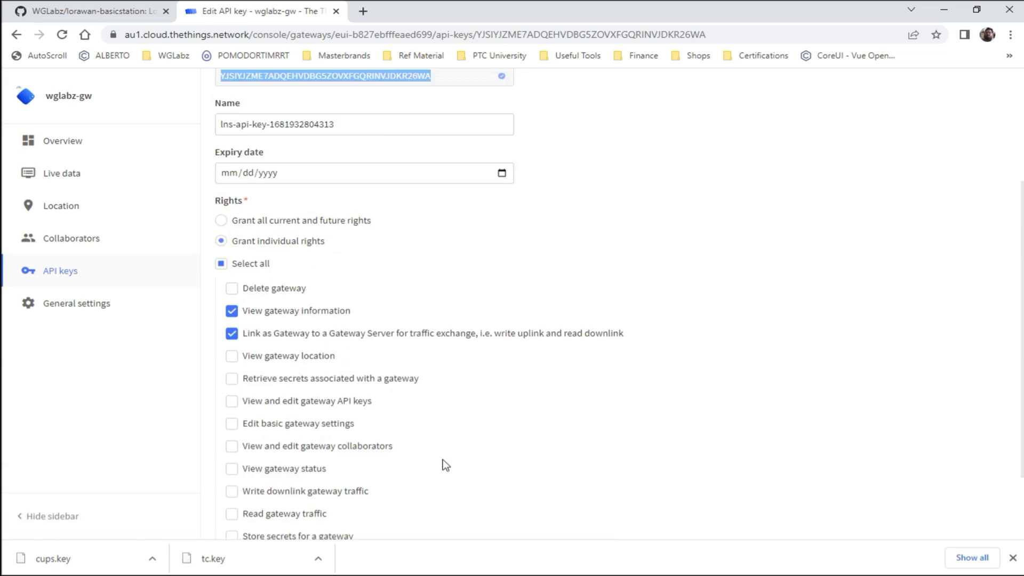
scroll(443, 464, up, 4)
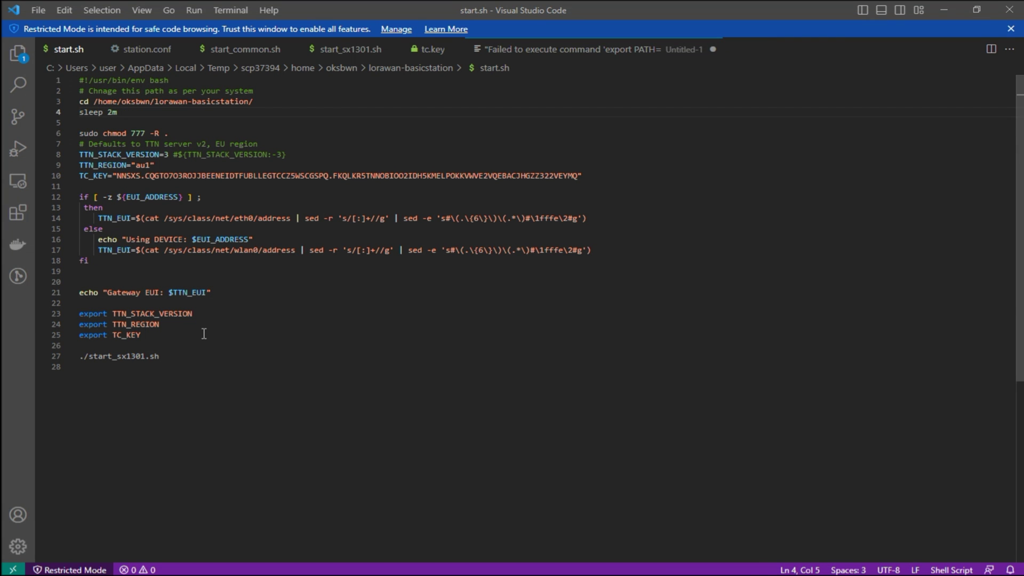
Comment out the sleep 2m line in start.sh and save it back to the Pi.
click(103, 113)
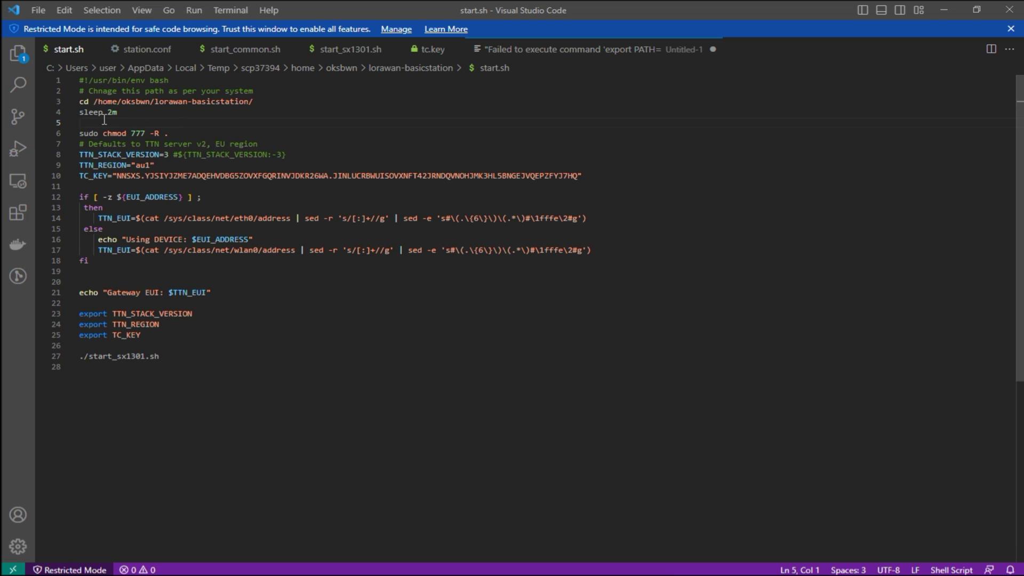
key(ctrl+slash)
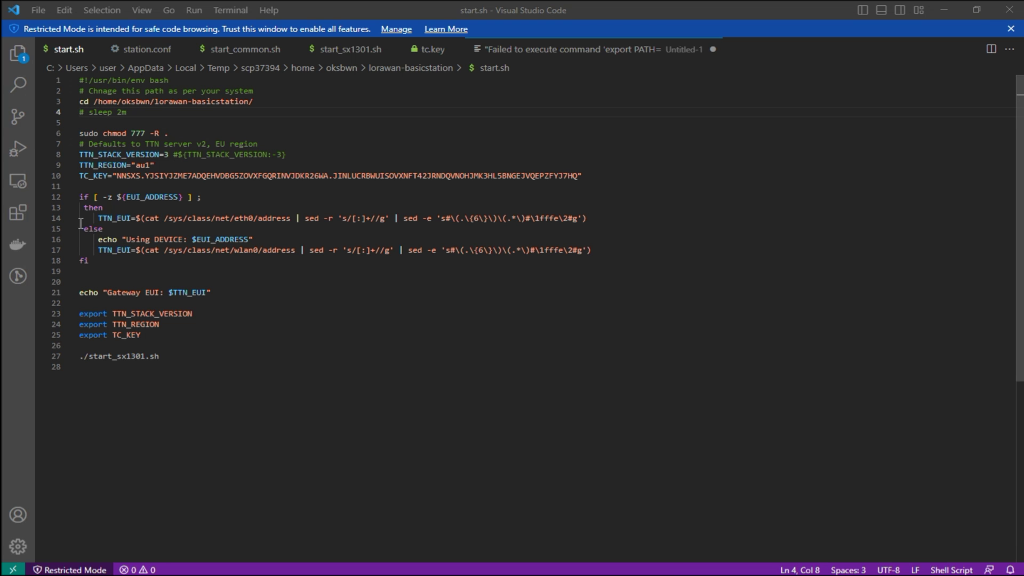
key(alt+Tab)
key(alt+Tab)
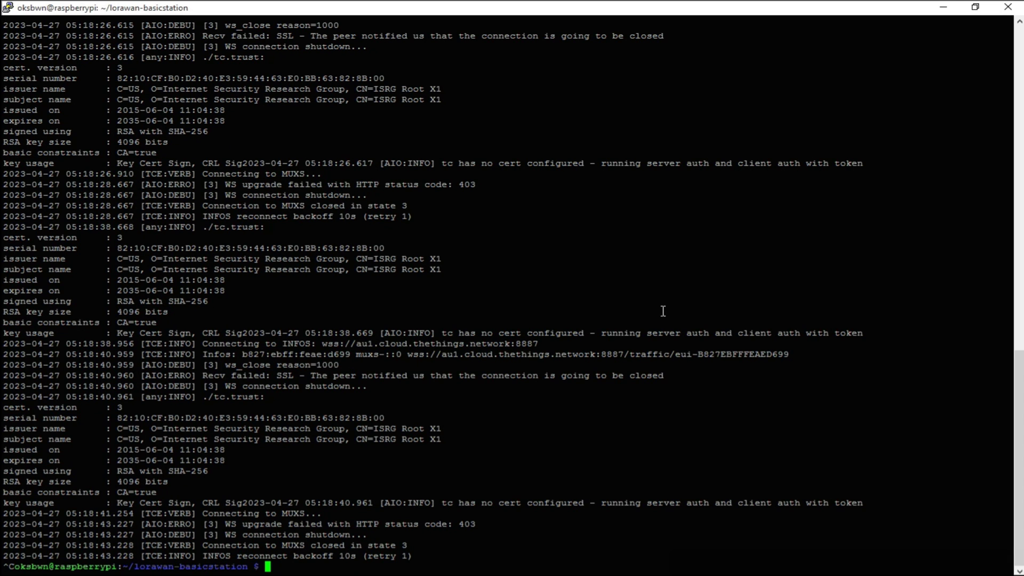
Run sudo ./start.sh, inspect the radio channel log lines, and stop it.
text(sudo ./start.sh)
key(Return)
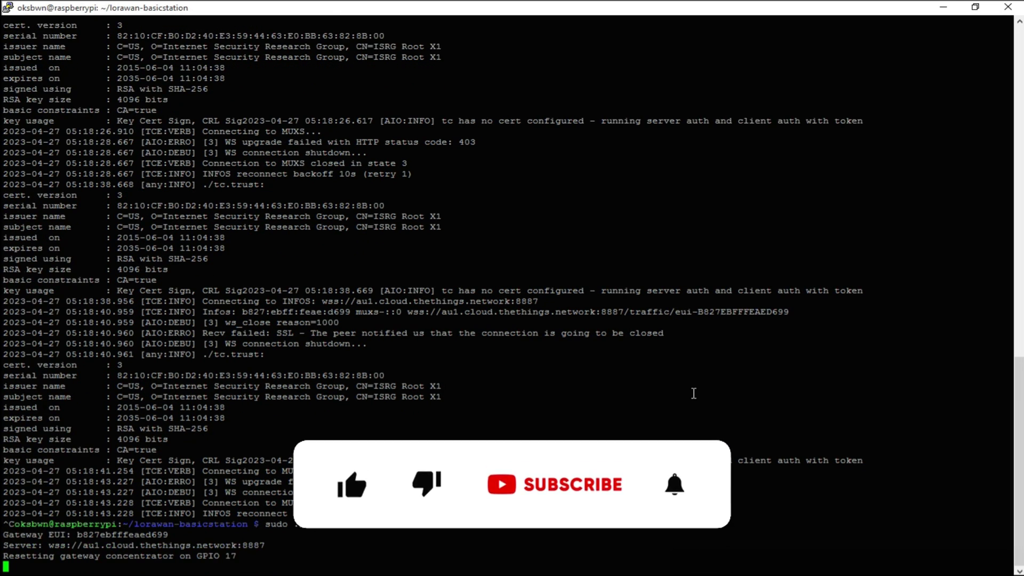
drag(224, 332, 1007, 492)
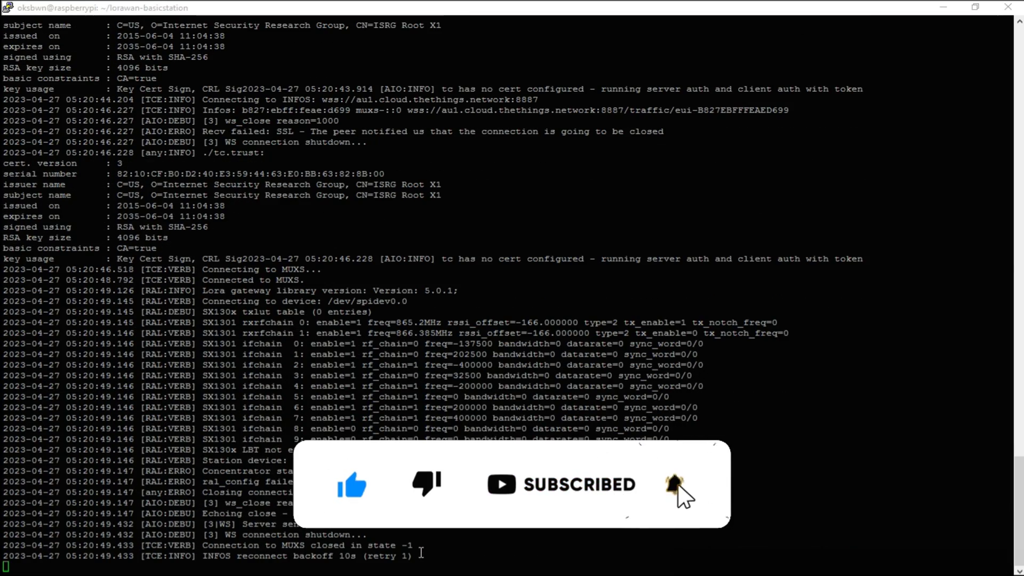
key(ctrl+c)
Apply sudo chmod 777 -R . to the folder, rerun start.sh, stop it, and begin typing sudo raspi-config.
text(cle)
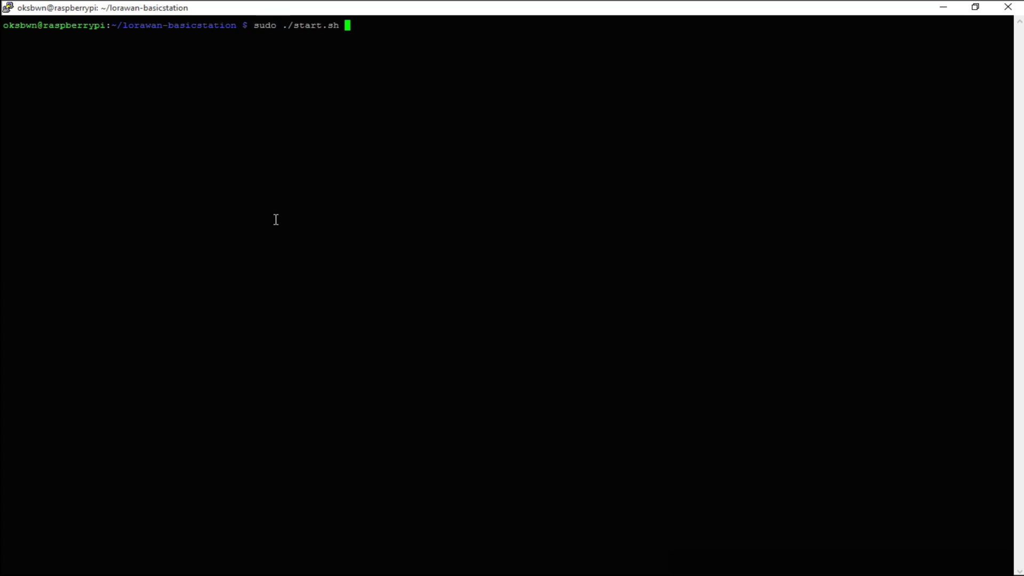
key(BackSpace)
key(BackSpace)
key(BackSpace)
key(BackSpace)
key(BackSpace)
key(BackSpace)
key(BackSpace)
key(BackSpace)
key(BackSpace)
key(BackSpace)
key(BackSpace)
key(BackSpace)
key(BackSpace)
key(BackSpace)
key(BackSpace)
key(BackSpace)
text(sudo chmod 777 -R .)
key(Return)
text(sudo ./start.sh)
key(Return)
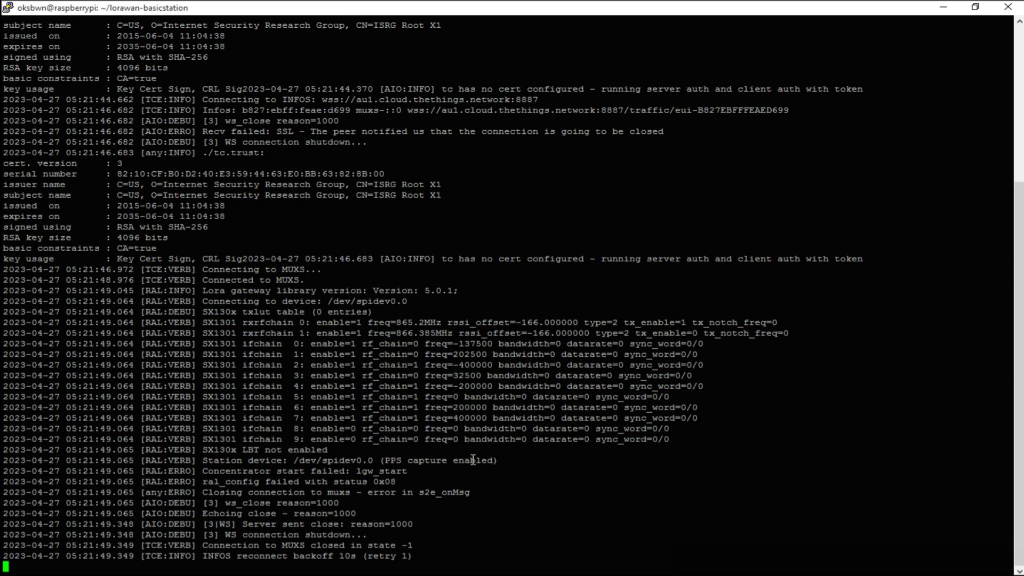
key(ctrl+c)
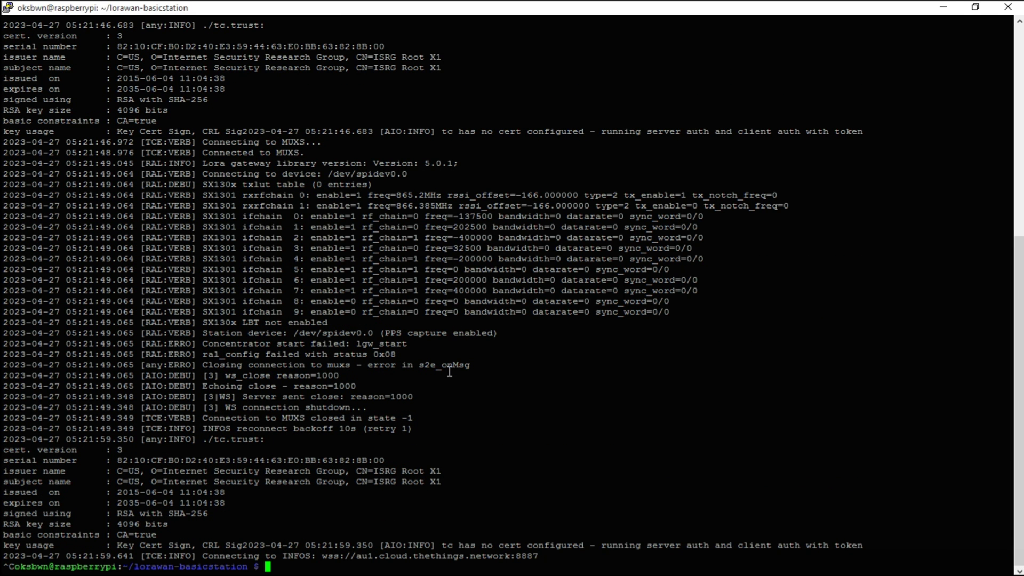
text(sudo raspi-conf)
Launch sudo raspi-config and browse Advanced Options before returning to the main menu.
key(Return)
text(ig)
key(Return)
key(Down)
key(Down)
key(Down)
key(Down)
key(Down)
key(Return)
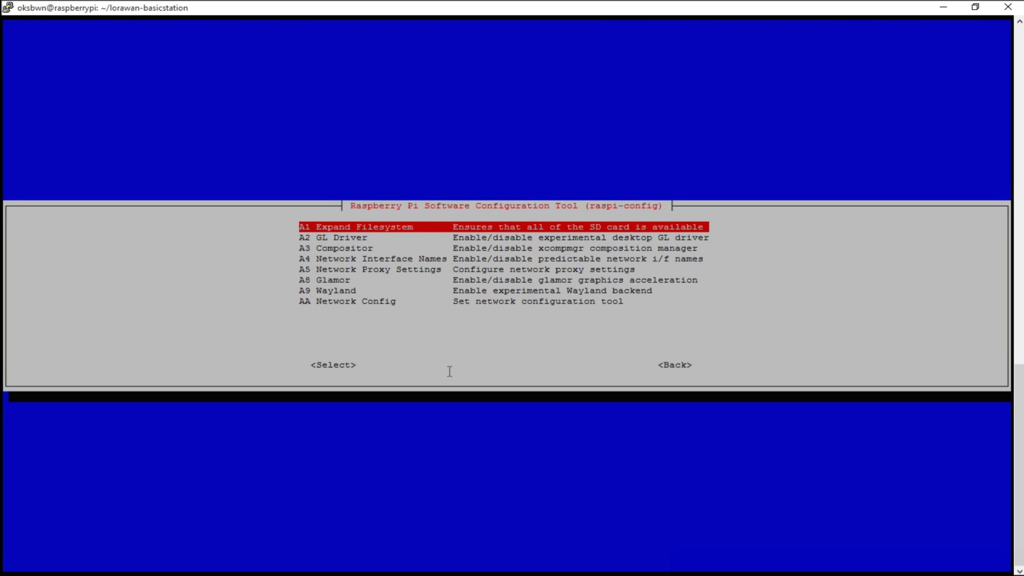
key(Down)
key(Down)
key(Down)
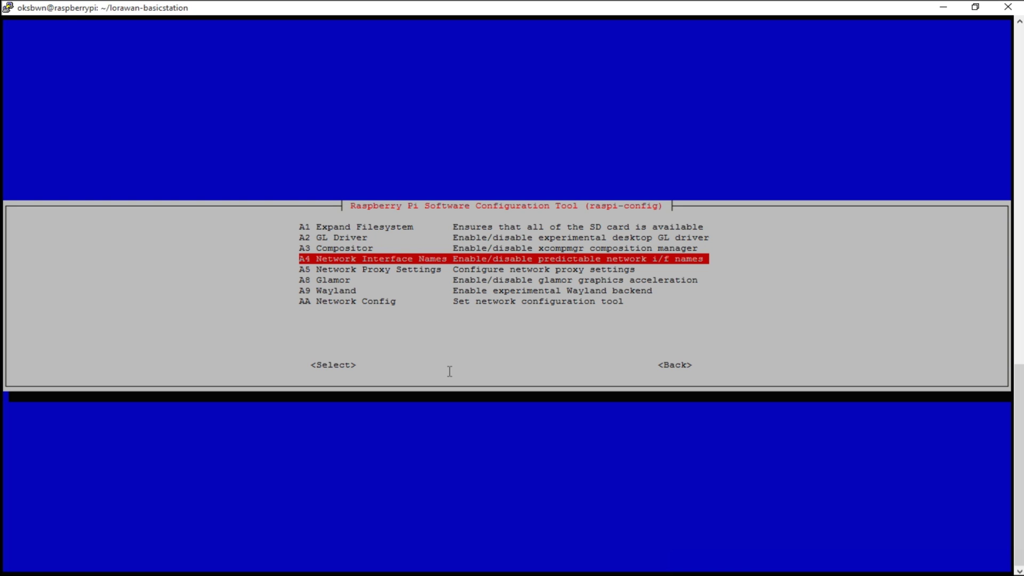
key(Tab)
key(Tab)
key(Return)
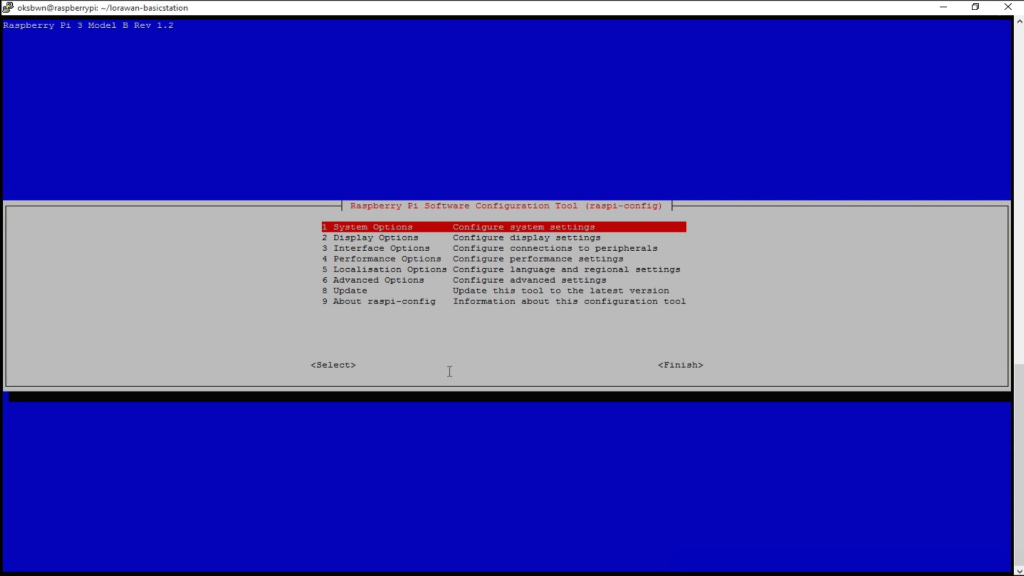
Enable SPI under Interface Options, exit raspi-config, and recall sudo ./start.sh.
key(Down)
key(Down)
key(Down)
key(Up)
key(Return)
key(Down)
key(Down)
key(Down)
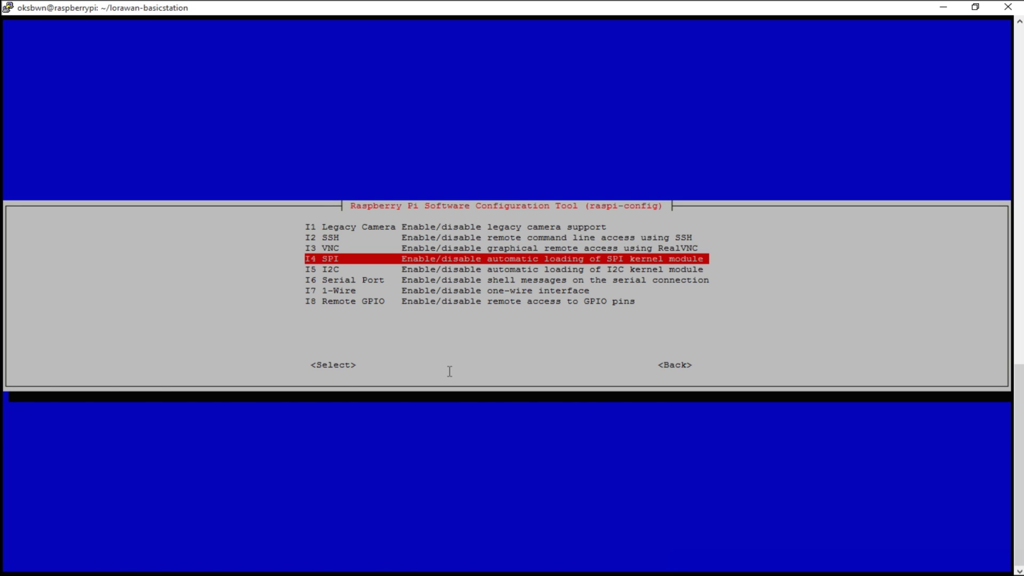
key(Return)
key(Left)
key(Return)
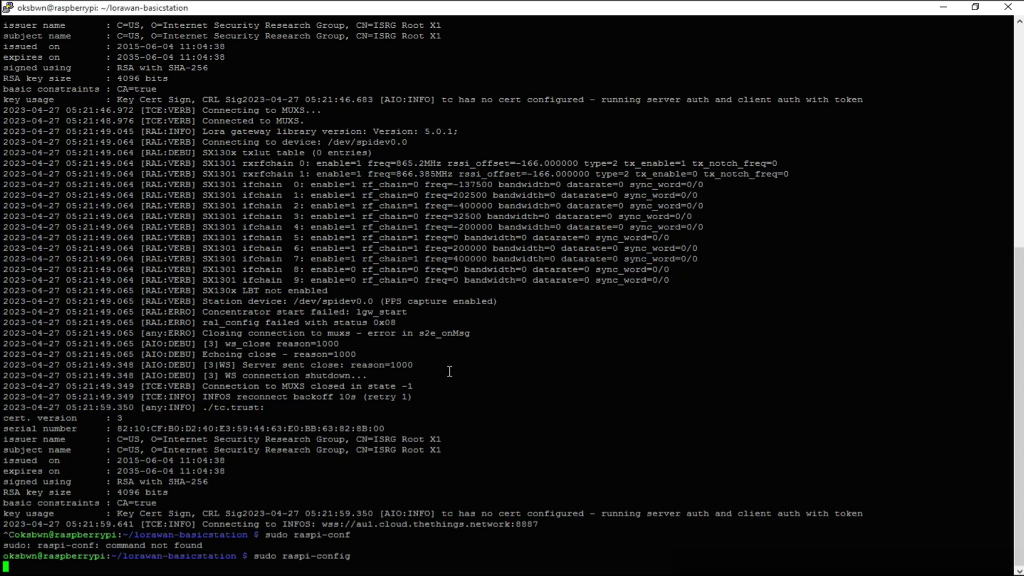
key(Return)
key(Tab)
key(Tab)
key(Return)
key(Up)
key(Up)
key(Up)
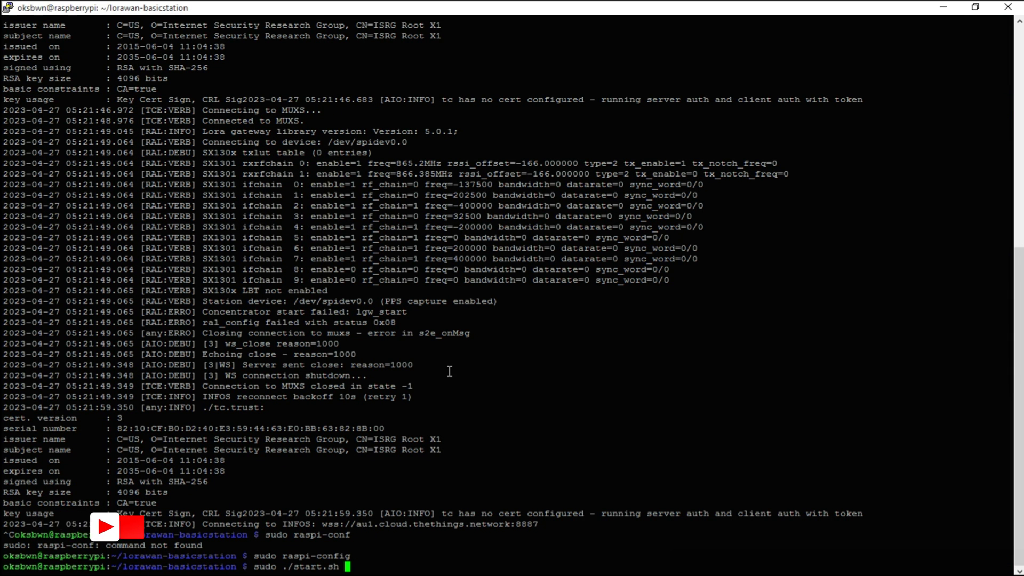
Launch the gateway with start.sh and confirm the concentrator started for region IN865.
key(Return)
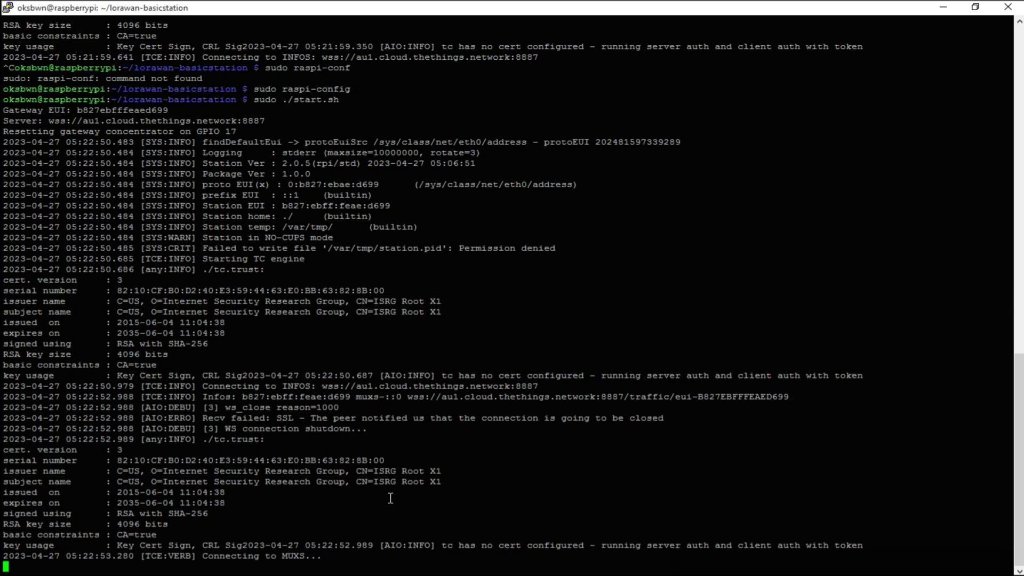
drag(259, 227, 478, 539)
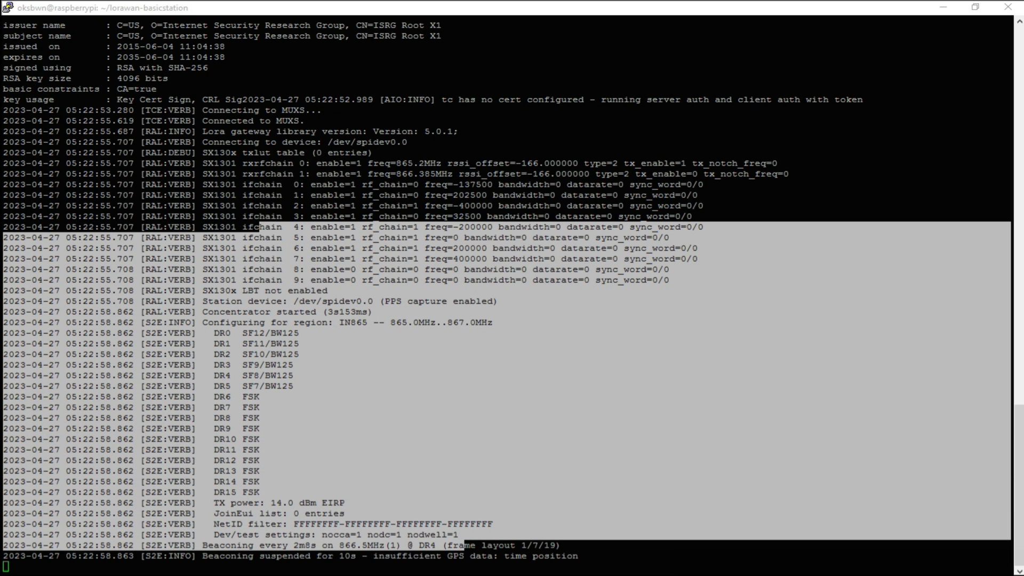
key(alt+Tab)
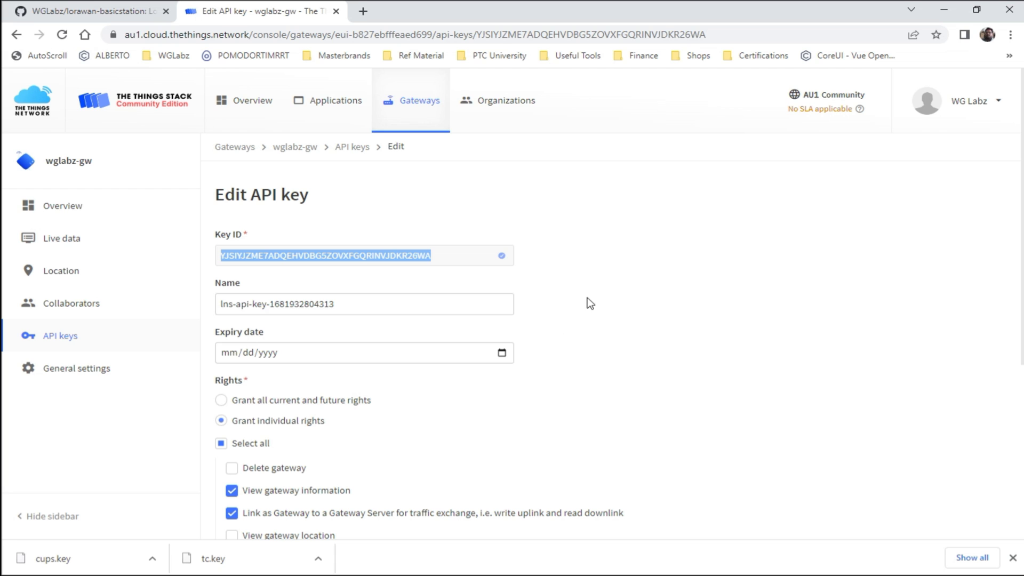
Check the last activity time on wglabz-gw's overview page.
click(55, 206)
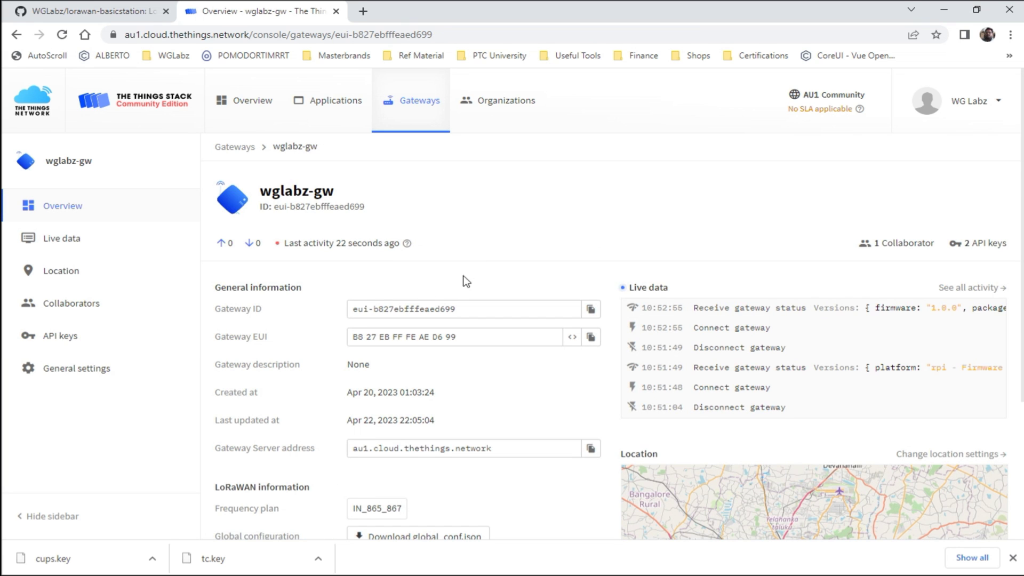
drag(313, 242, 787, 332)
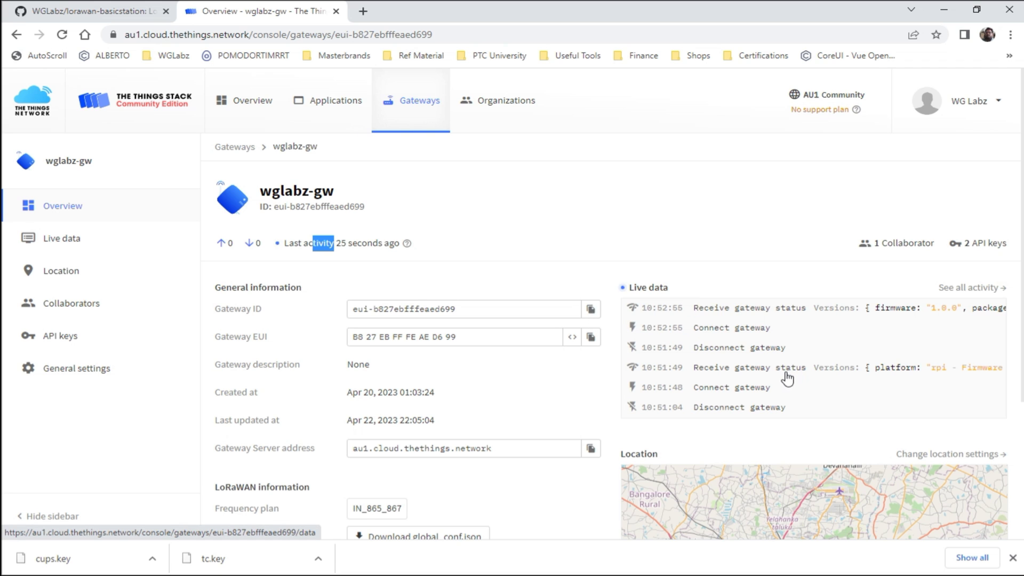
scroll(783, 379, down, 1)
scroll(783, 379, up, 1)
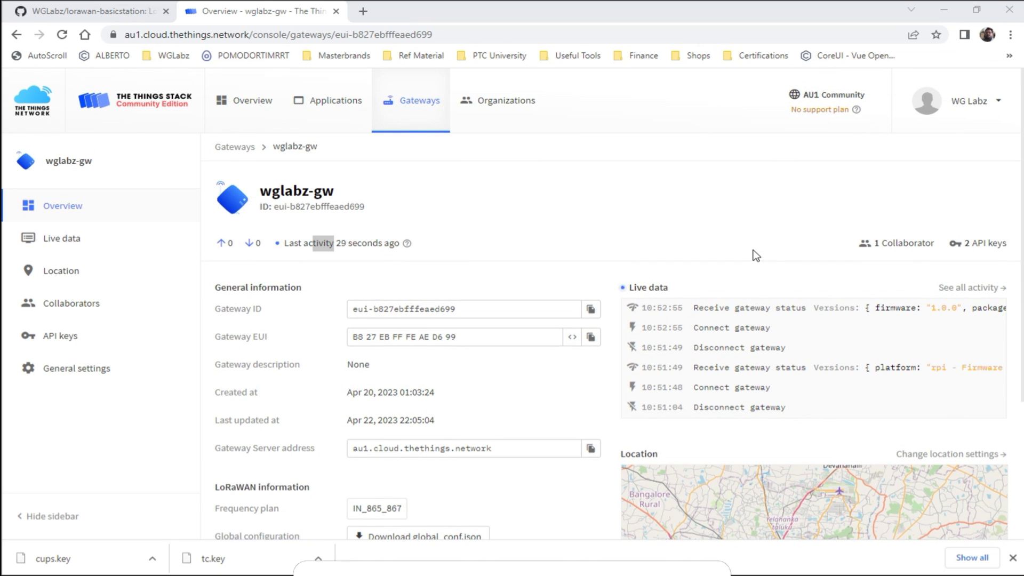
Review the latest beaconing and insufficient GPS data messages in the gateway log.
key(alt+Tab)
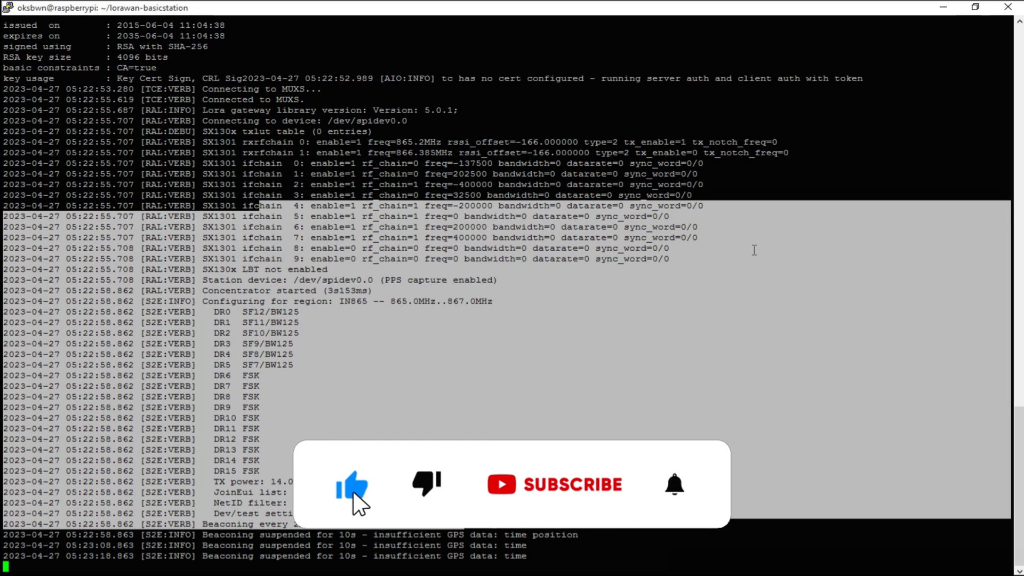
click(548, 339)
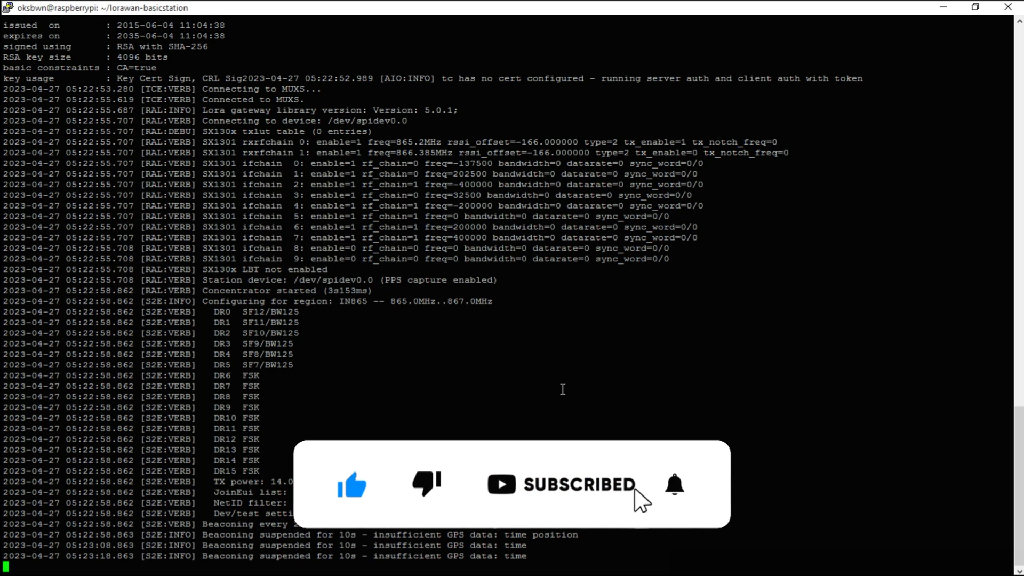
drag(344, 534, 533, 534)
drag(356, 545, 527, 545)
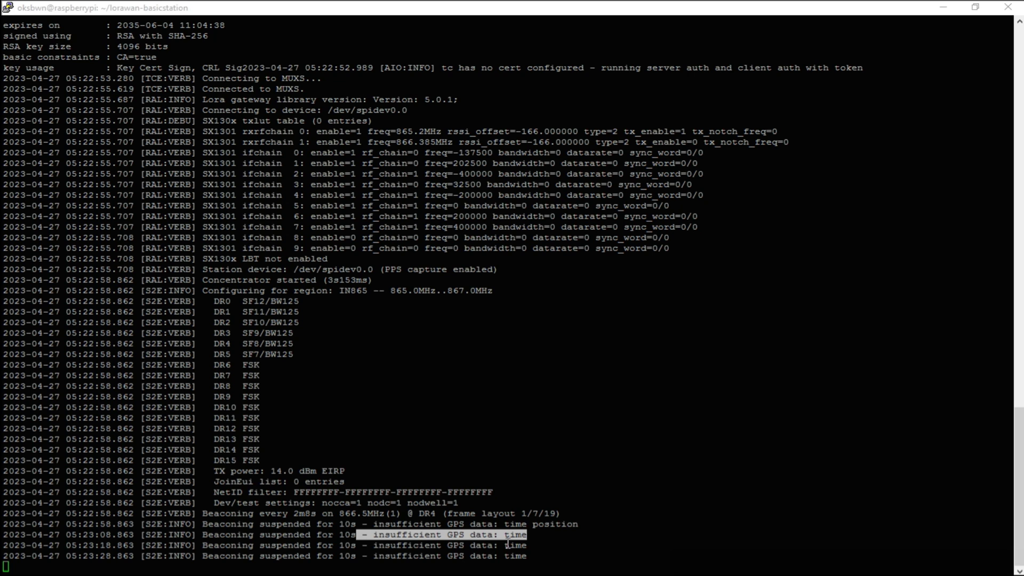
key(alt+Tab)
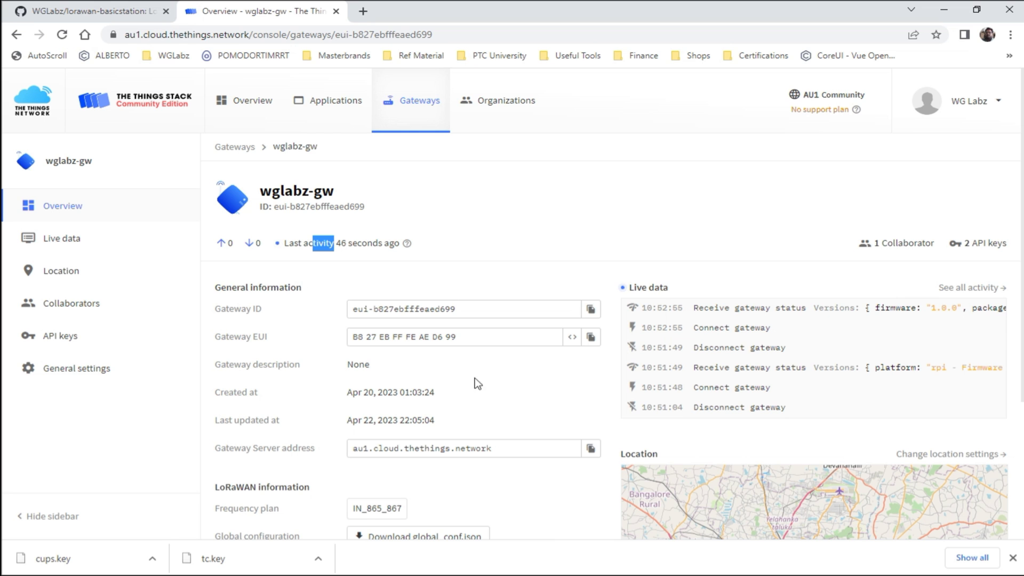
key(alt+Tab)
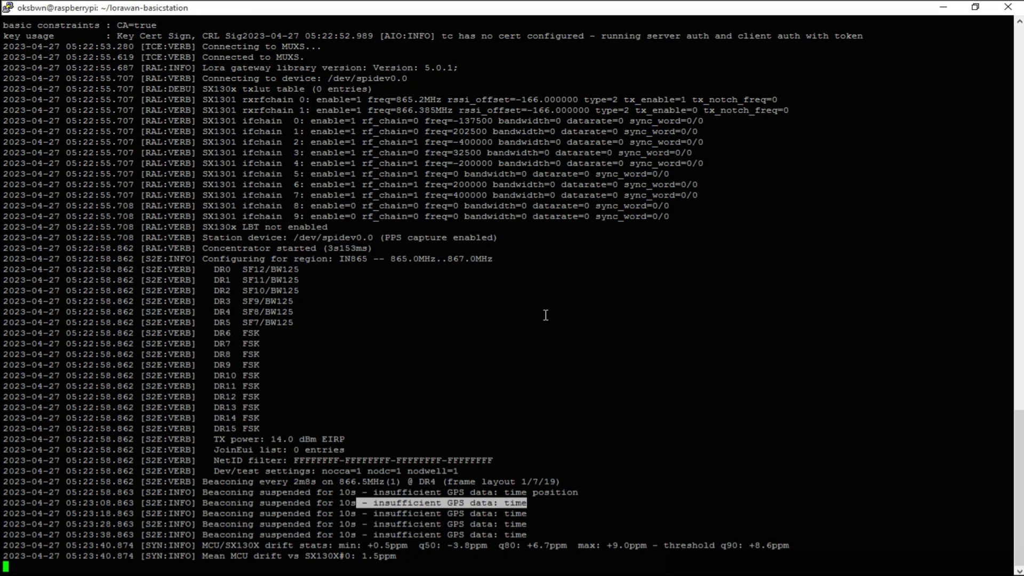
Stop the gateway and uncomment the sleep 2m line in start.sh.
key(ctrl+c)
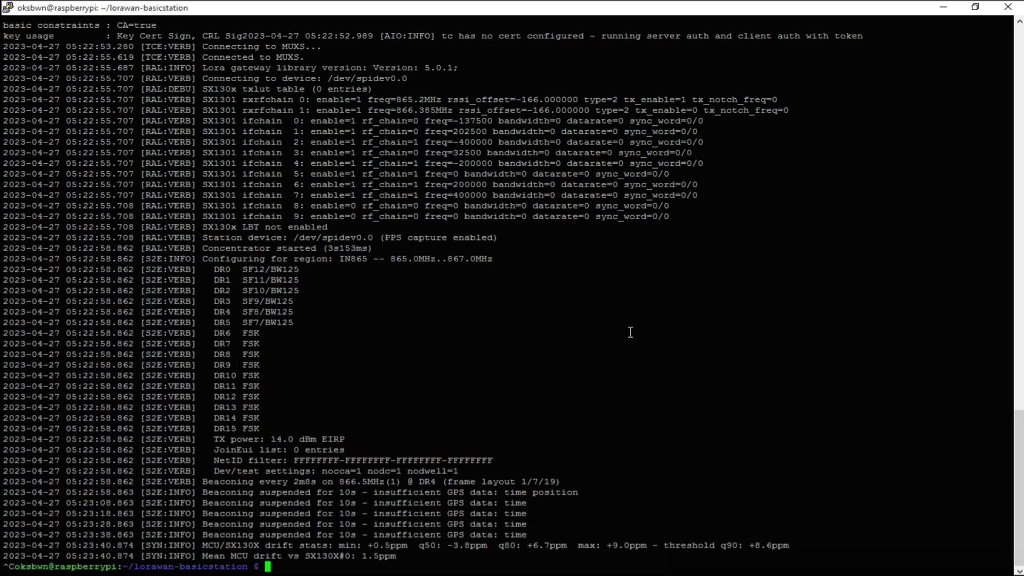
key(alt+Tab)
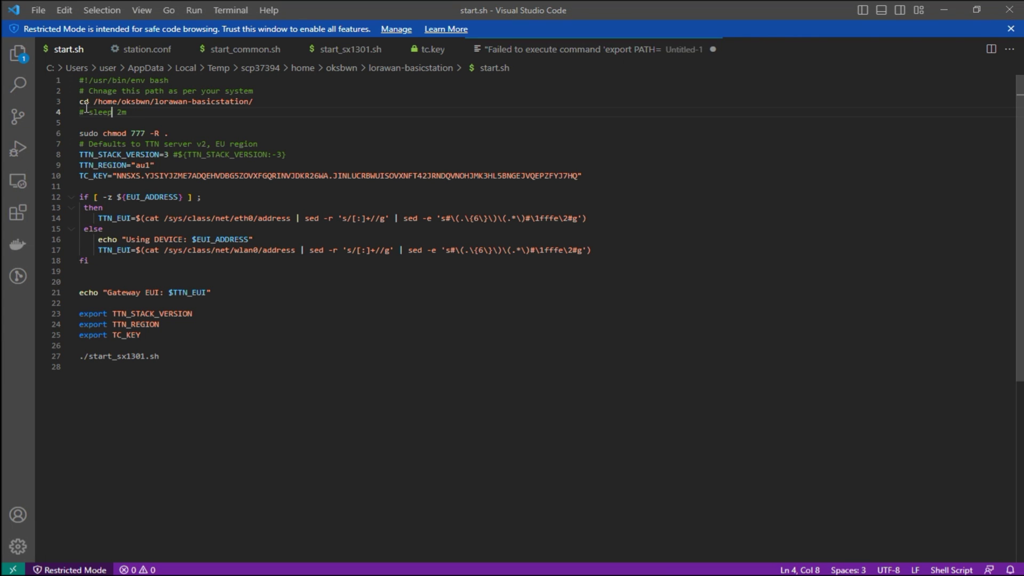
click(87, 108)
key(BackSpace)
key(Delete)
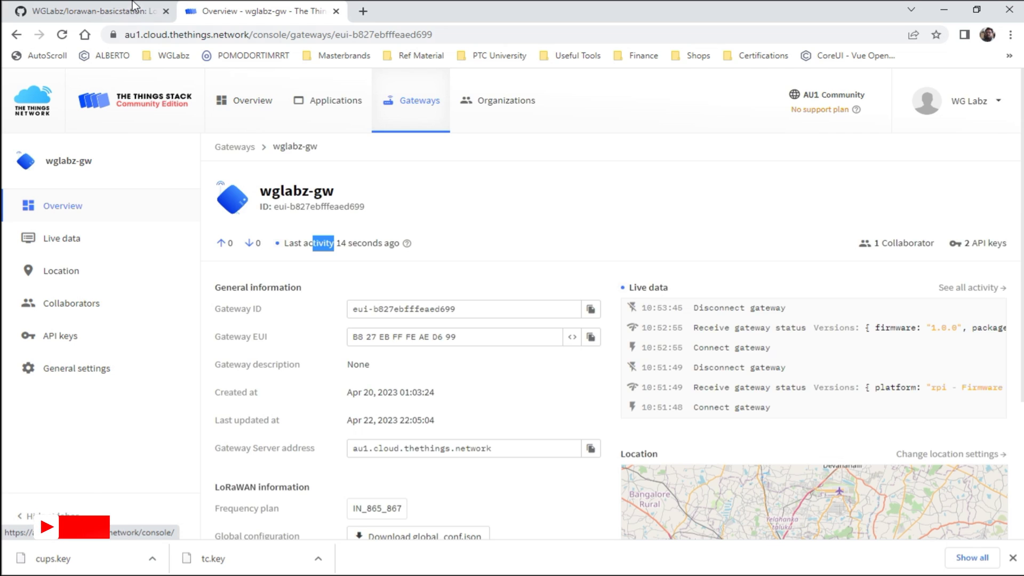
Select the sudo nano /etc/rc.local command in the README's Autostart section.
click(133, 4)
scroll(422, 279, down, 5)
mouse_move(71, 304)
mouse_down()
mouse_move(212, 304)
mouse_move(75, 304)
mouse_up()
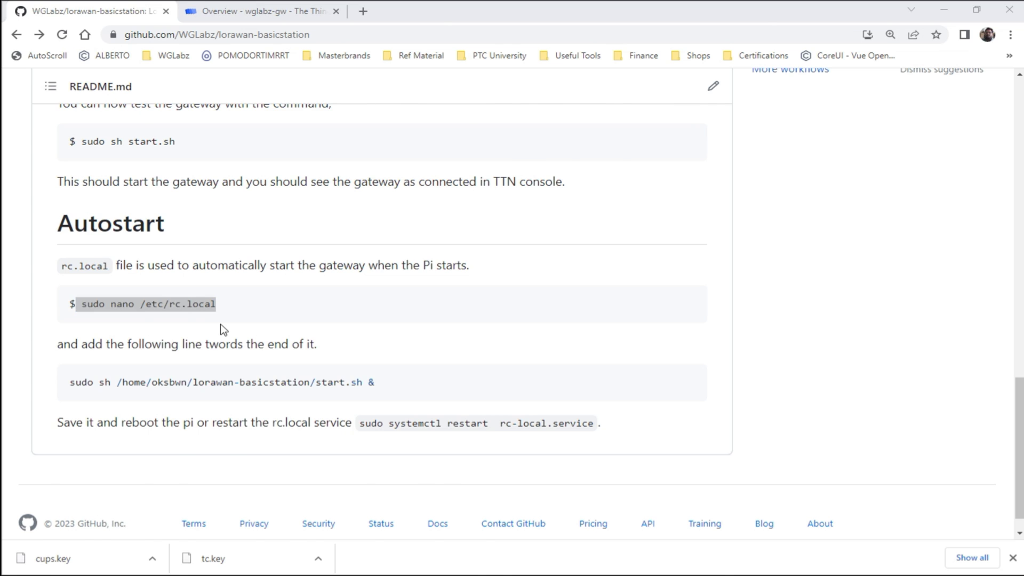
Open /etc/rc.local in nano as root using the pasted README command.
key(alt+Tab)
text(syu)
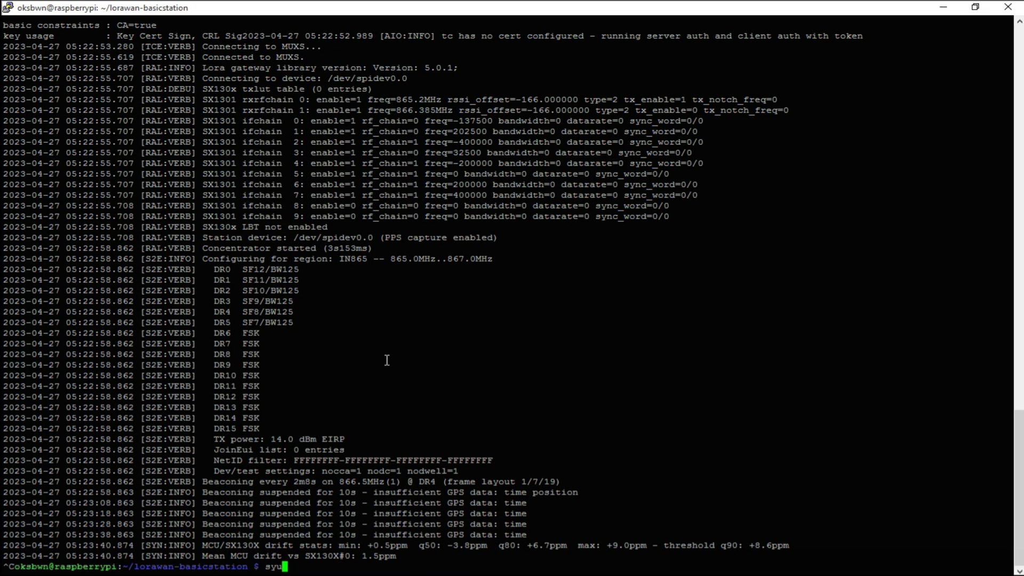
key(BackSpace)
key(BackSpace)
text(udo nano)
right_click(387, 359)
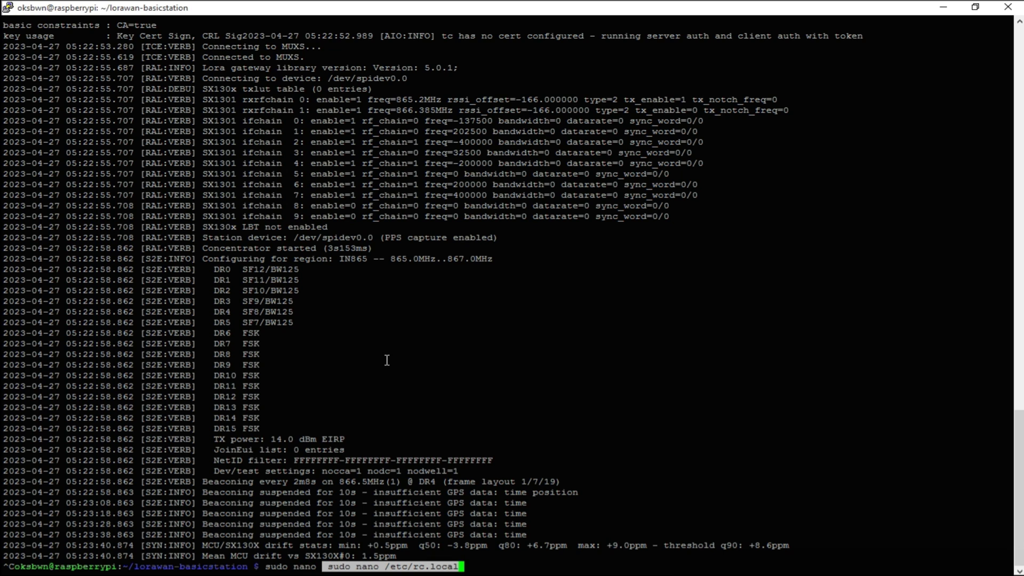
key(Left)
key(Left)
key(Left)
key(Left)
key(Left)
key(Left)
key(Left)
key(Left)
key(Left)
key(Left)
key(Left)
key(Left)
key(Left)
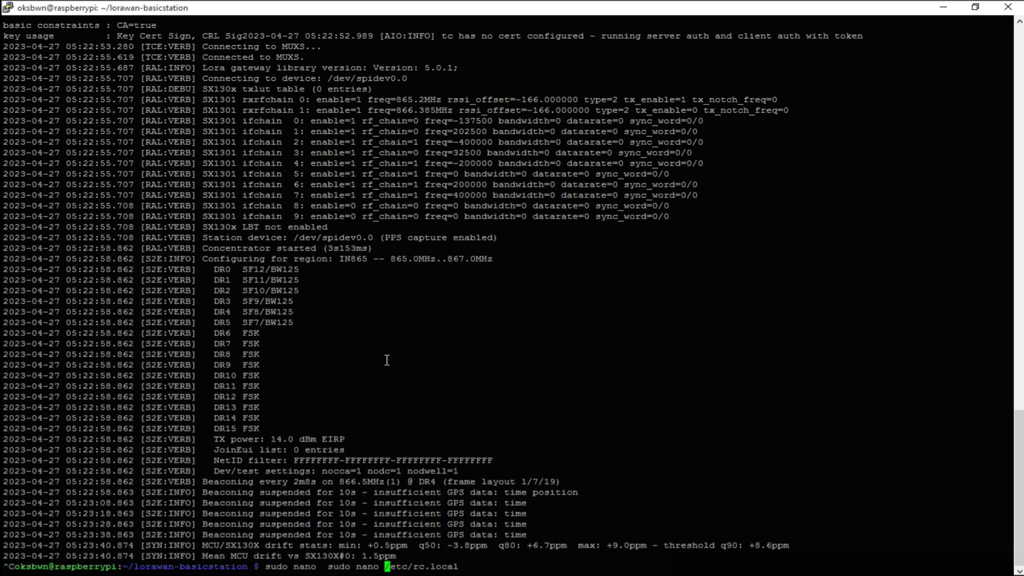
key(BackSpace)
key(BackSpace)
key(BackSpace)
key(BackSpace)
key(BackSpace)
key(BackSpace)
key(BackSpace)
key(BackSpace)
key(BackSpace)
key(BackSpace)
key(BackSpace)
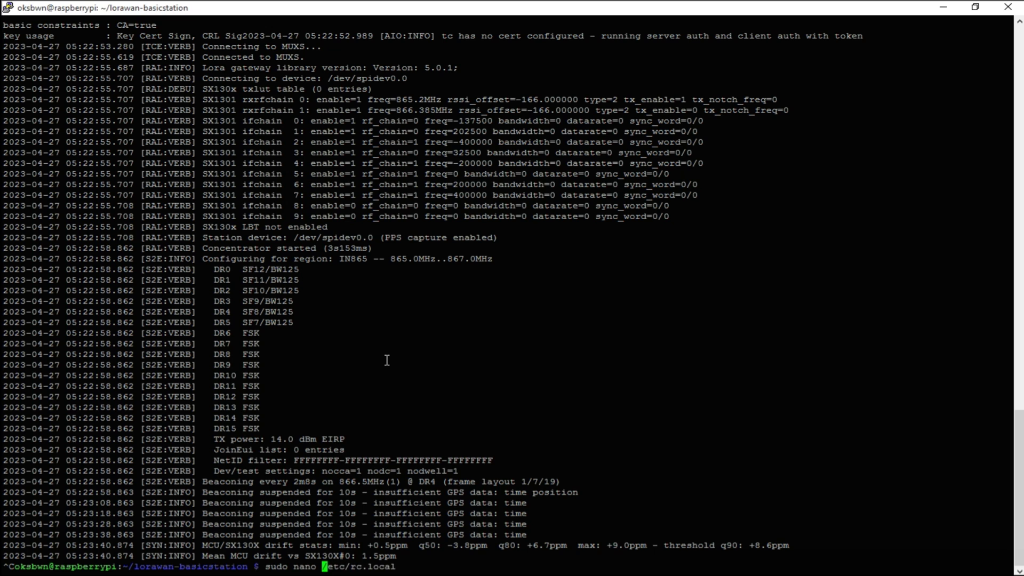
key(Return)
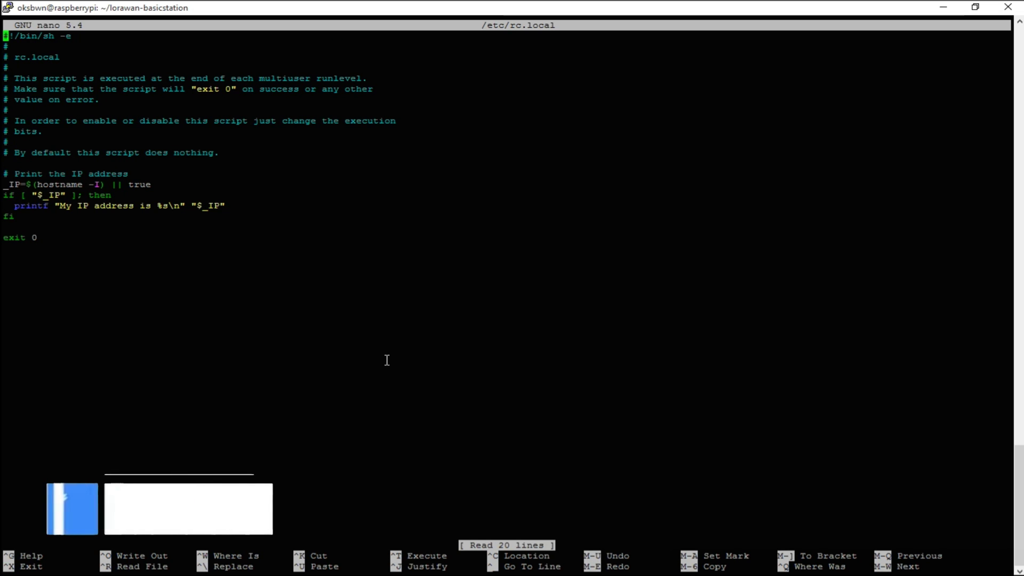
Paste the README's start.sh autostart line just above exit 0 in rc.local.
key(Down)
key(Down)
key(Down)
key(Down)
key(Down)
key(Down)
key(Down)
key(Down)
key(Down)
key(Down)
key(Down)
key(Down)
key(Down)
key(Down)
key(Down)
key(Down)
key(Down)
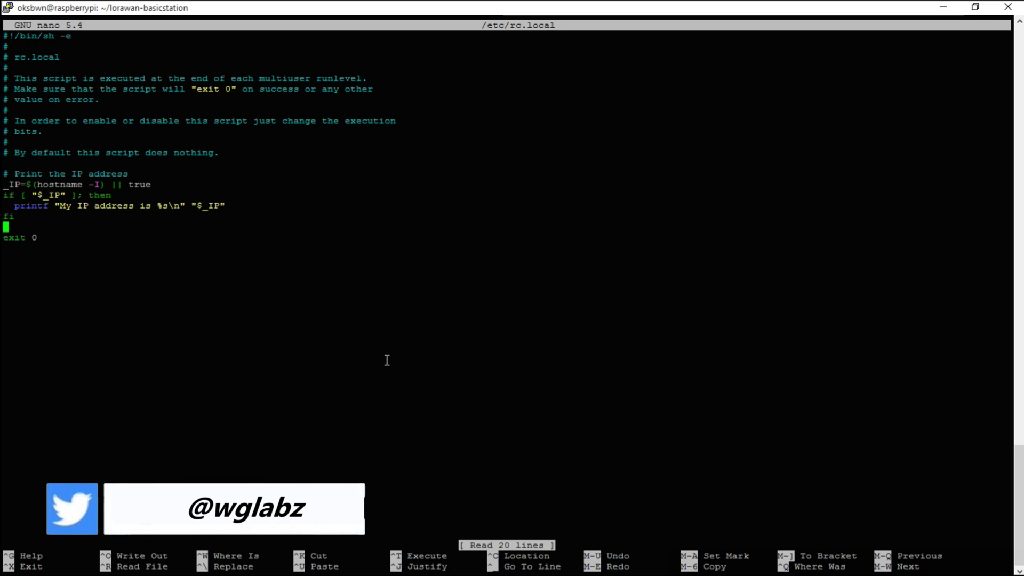
key(alt+Tab)
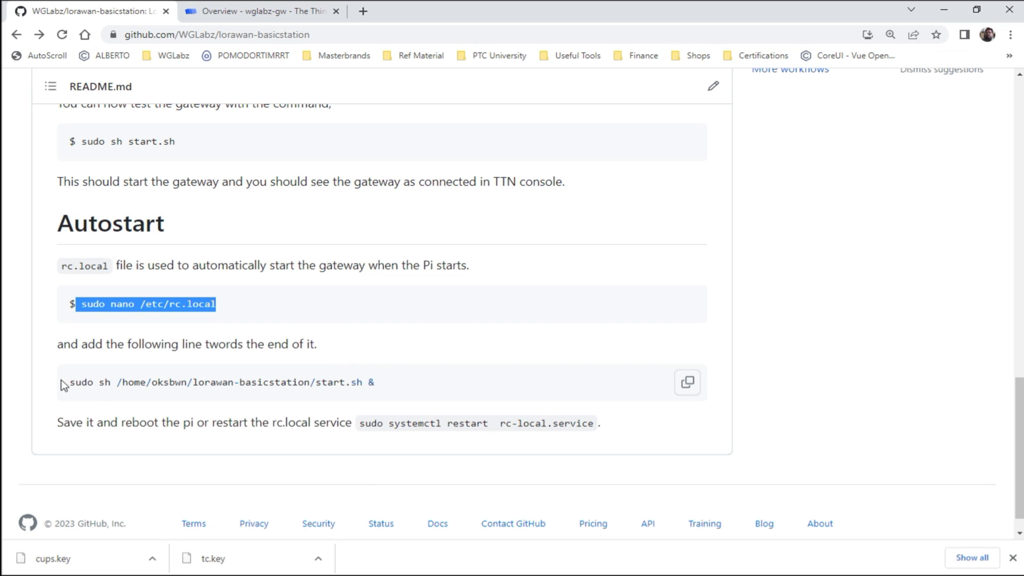
click(687, 383)
key(alt+Tab)
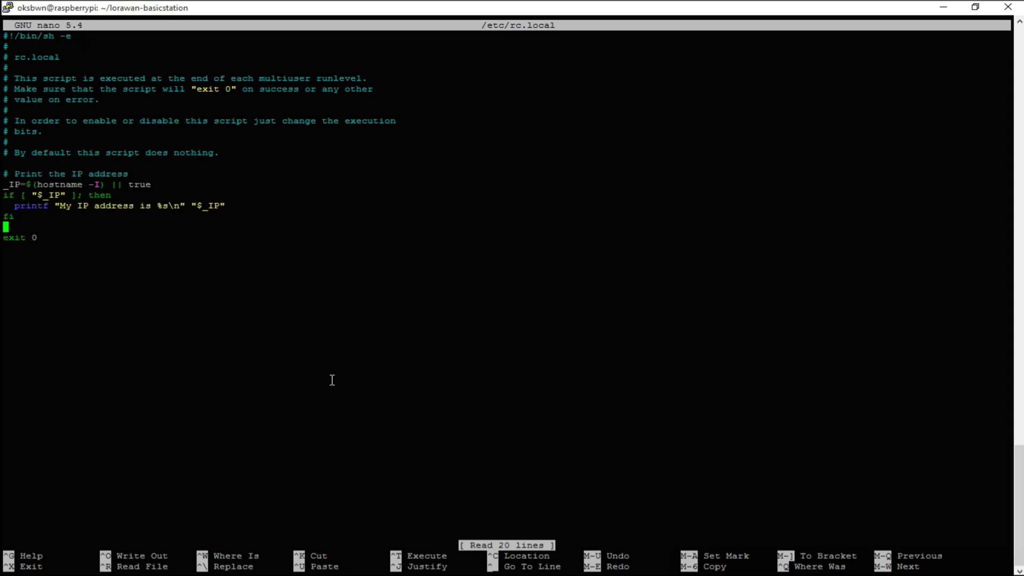
key(Down)
key(Down)
key(Up)
key(Up)
right_click(33, 228)
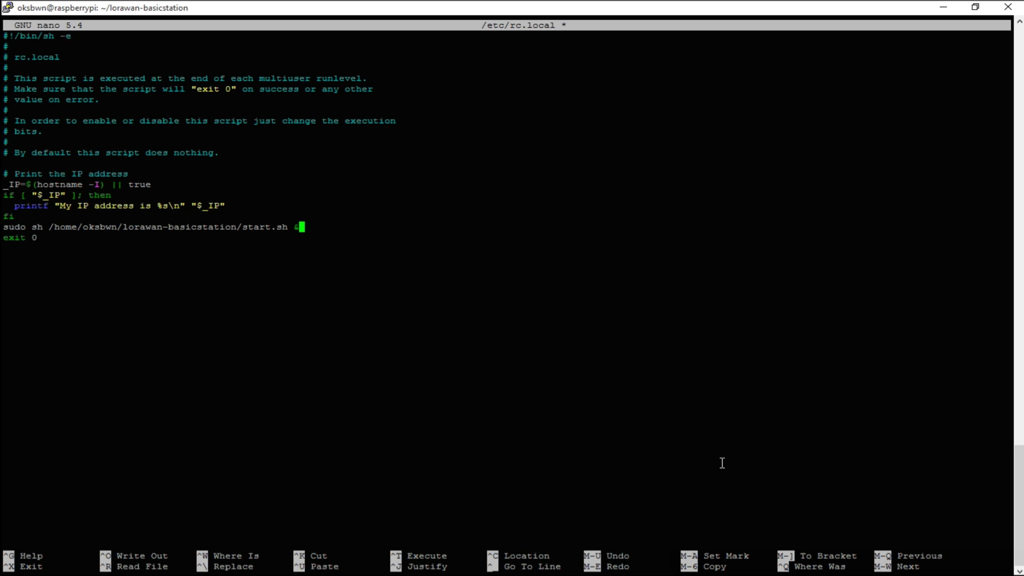
Save the modified /etc/rc.local and exit nano.
key(ctrl+x)
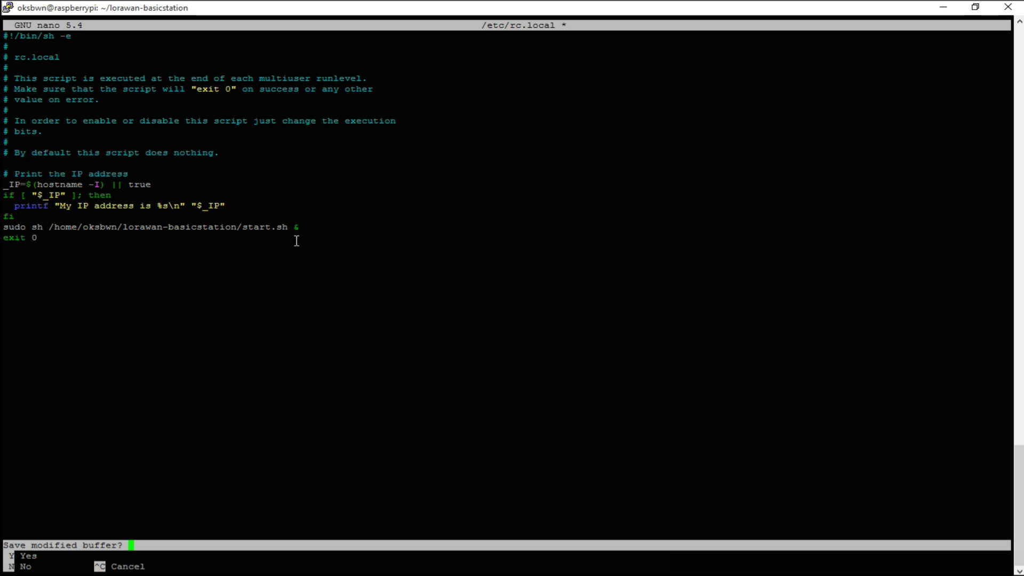
key(y)
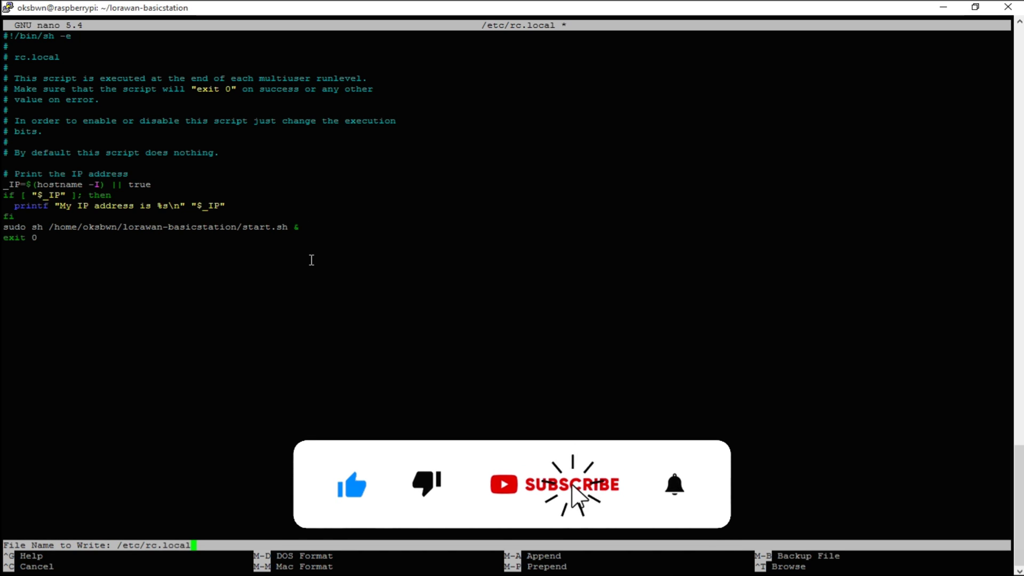
key(Return)
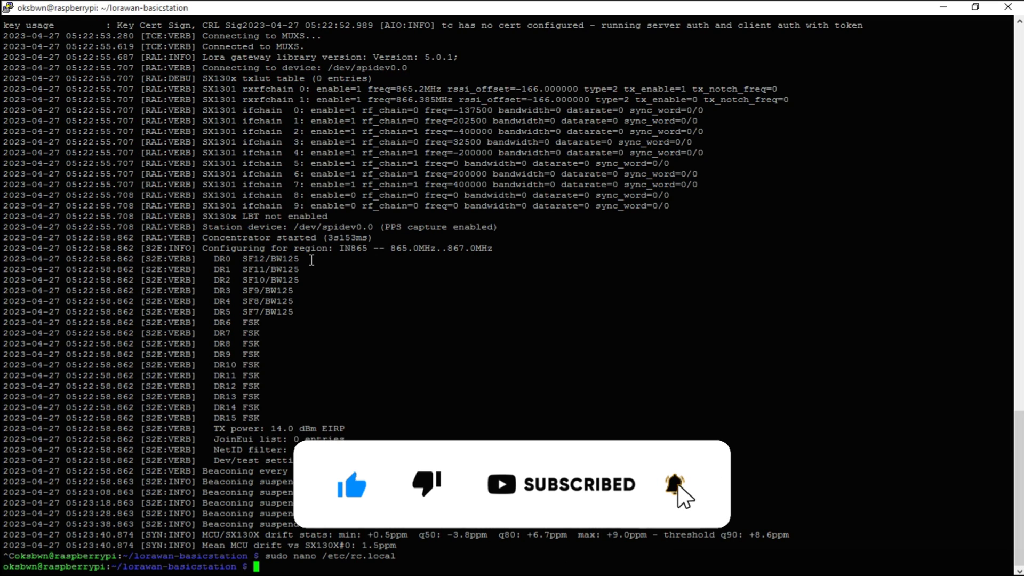